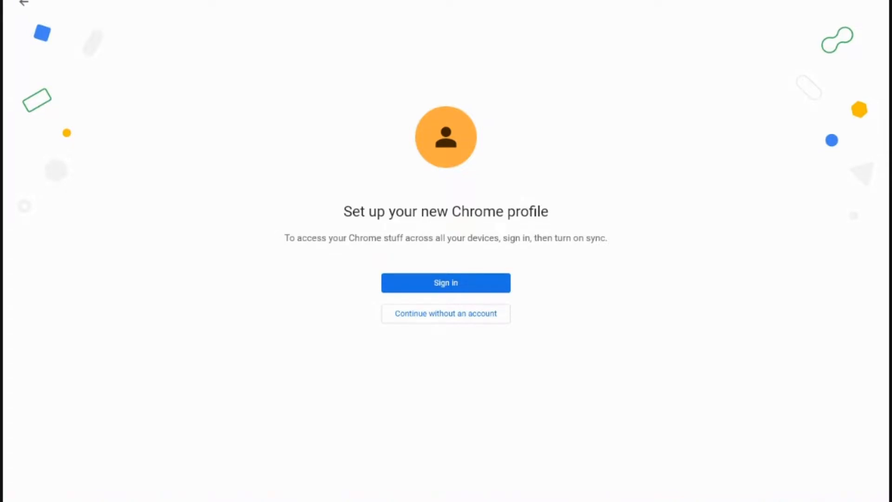
Start signing in to the new Chrome profile by creating a Google account to manage a business.
click(440, 282)
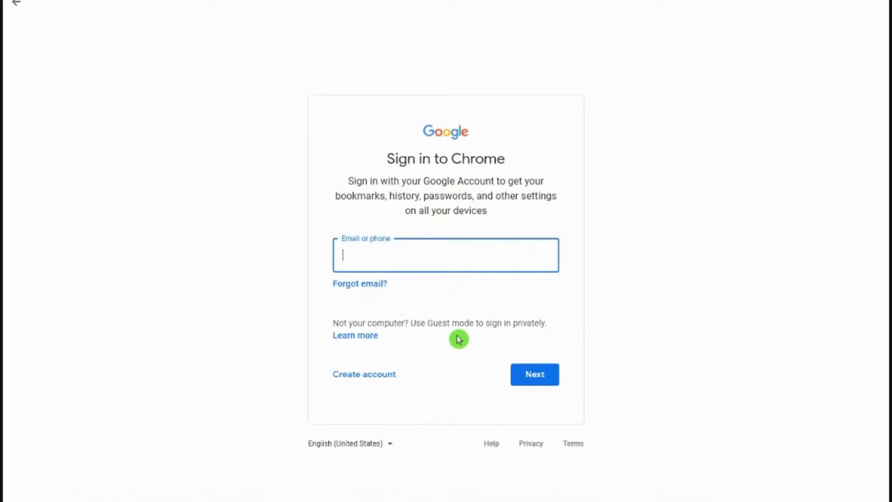
click(367, 377)
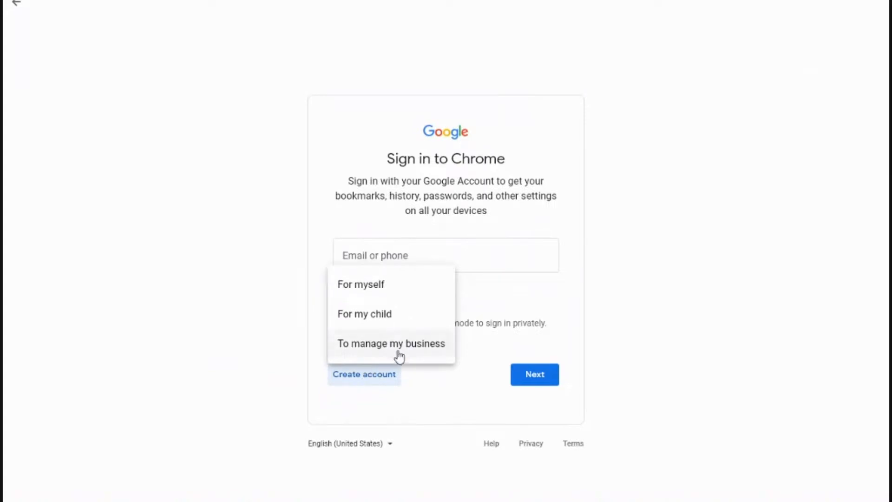
click(401, 352)
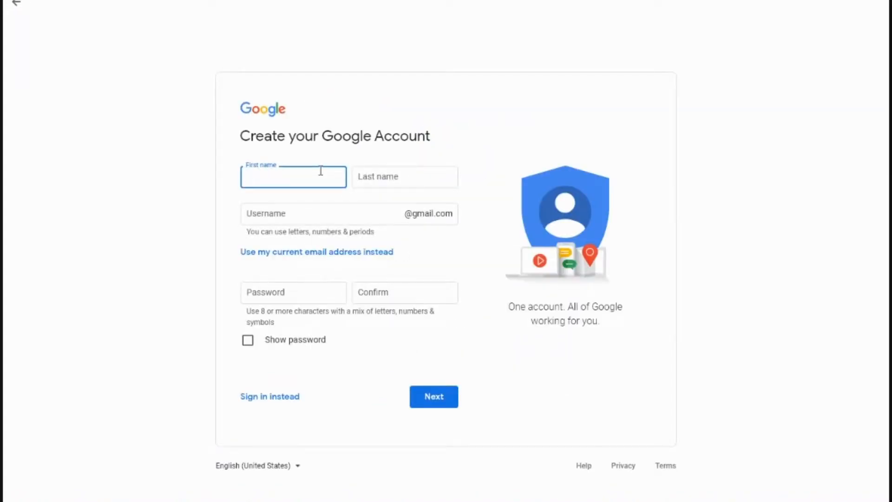
Enter the account holder's first name, last name and the desired Gmail username.
key(Tab)
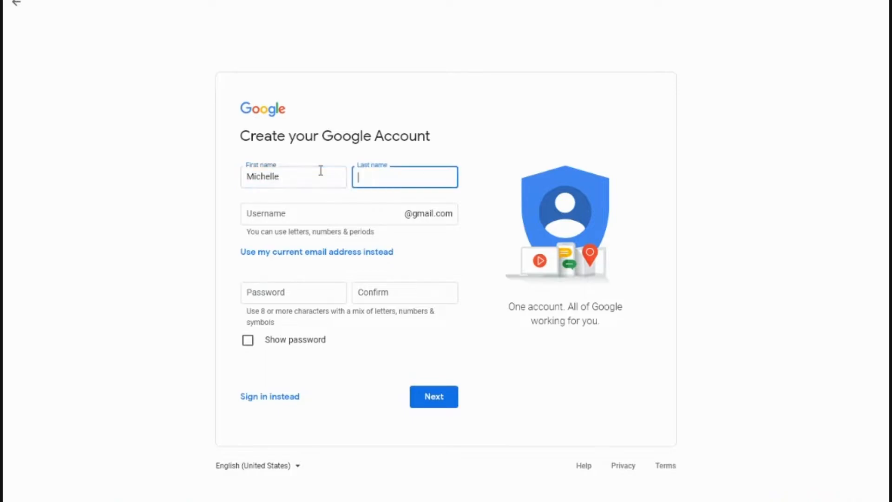
key(Tab)
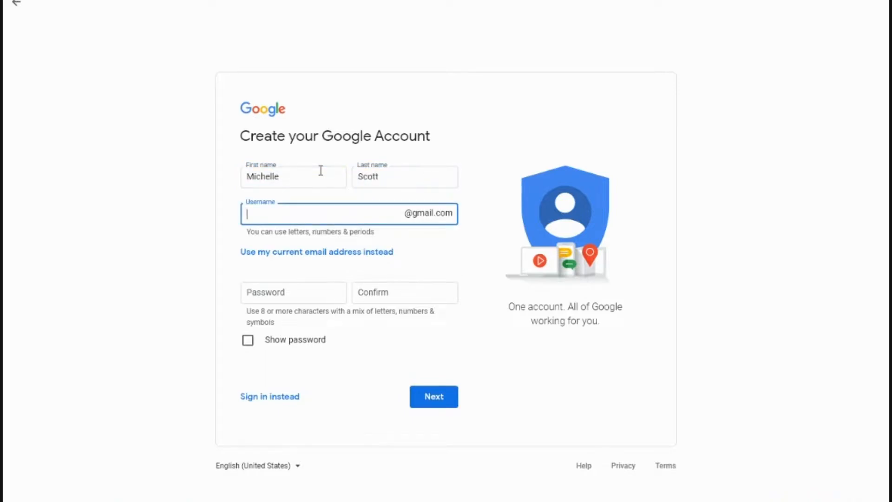
Enter and confirm the account password, and submit the account details.
click(287, 291)
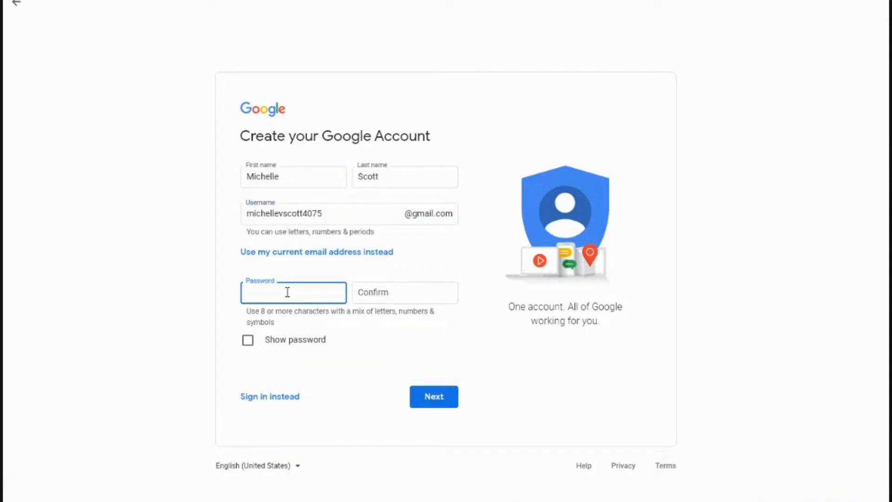
text(•••••••••••••)
key(Tab)
text(••••)
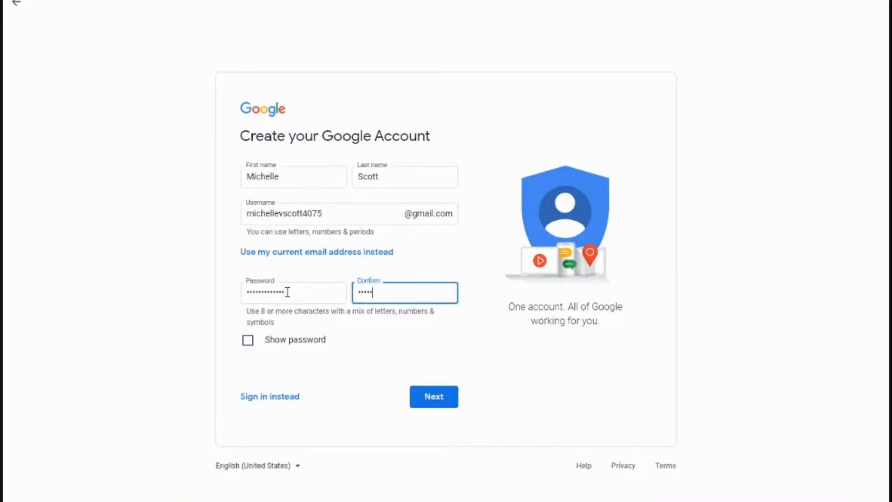
text(•••••••••)
click(443, 401)
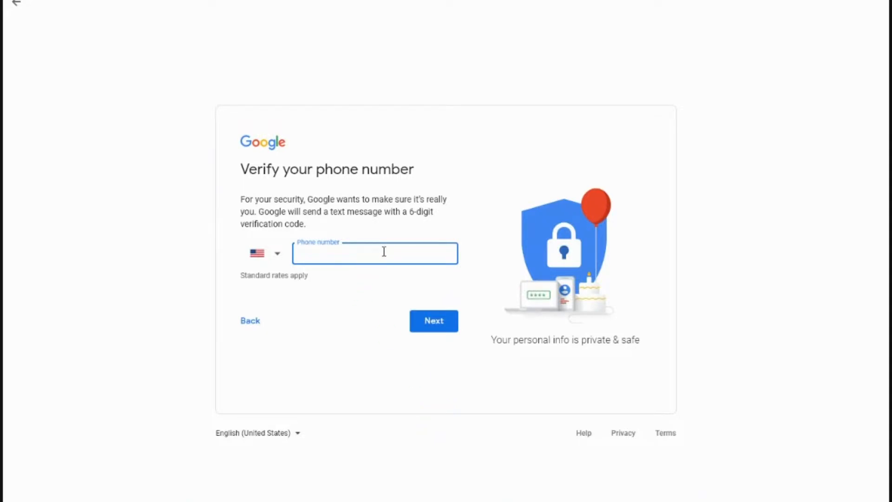
Verify the account by submitting the phone number and entering the verification code received.
text(716)
click(429, 319)
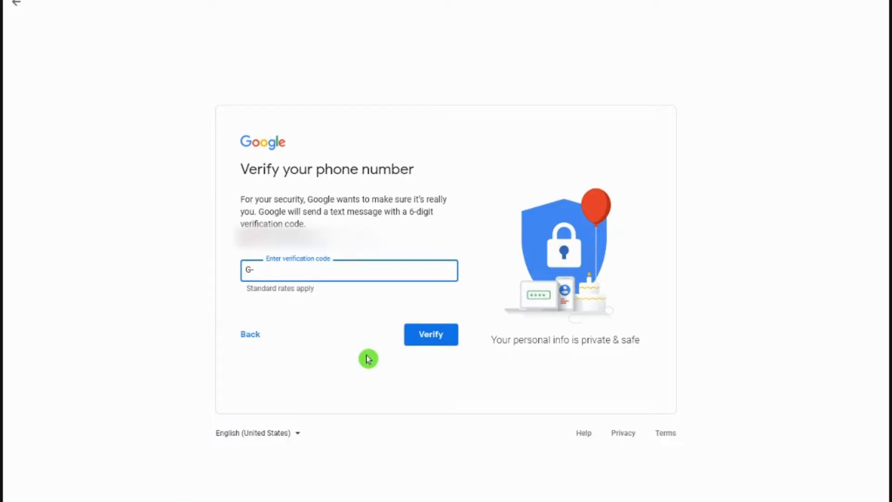
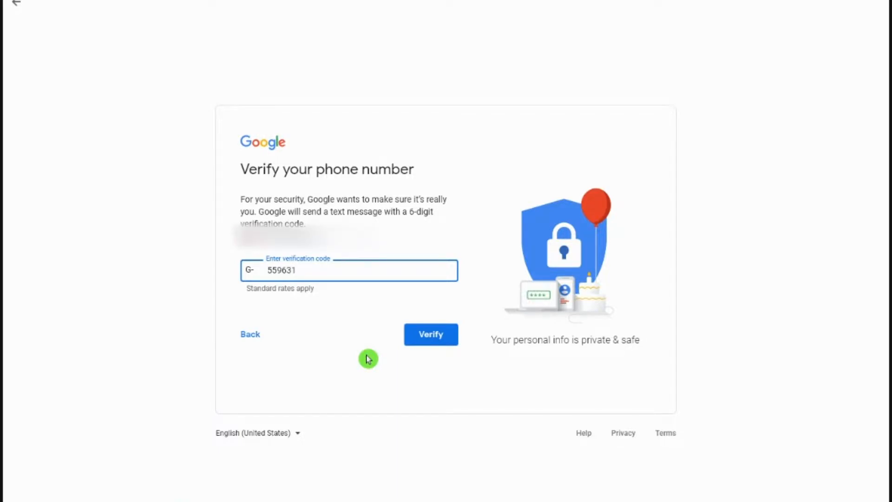
click(424, 341)
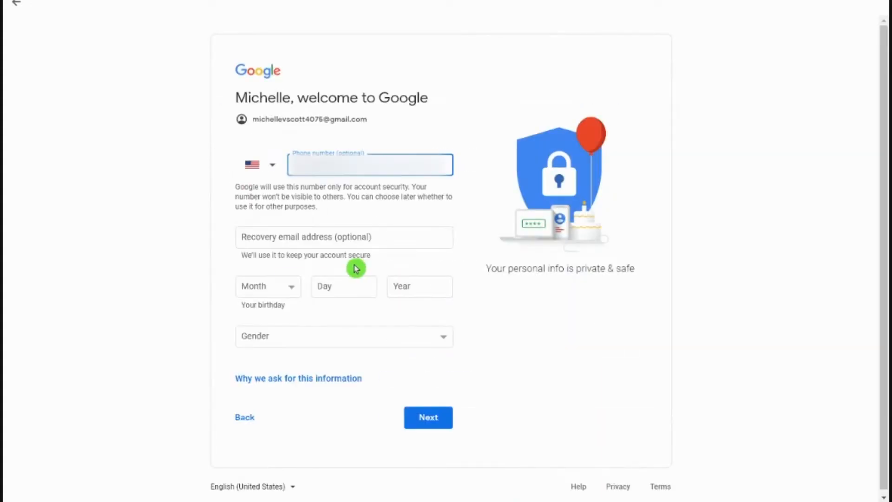
Fill in the date of birth, set the gender to Female, leave the recovery email blank and submit the personal details.
click(355, 237)
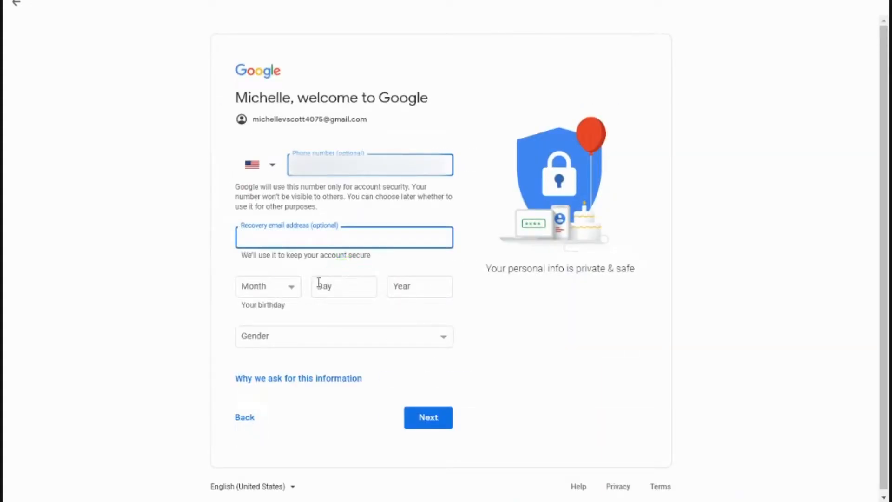
click(296, 294)
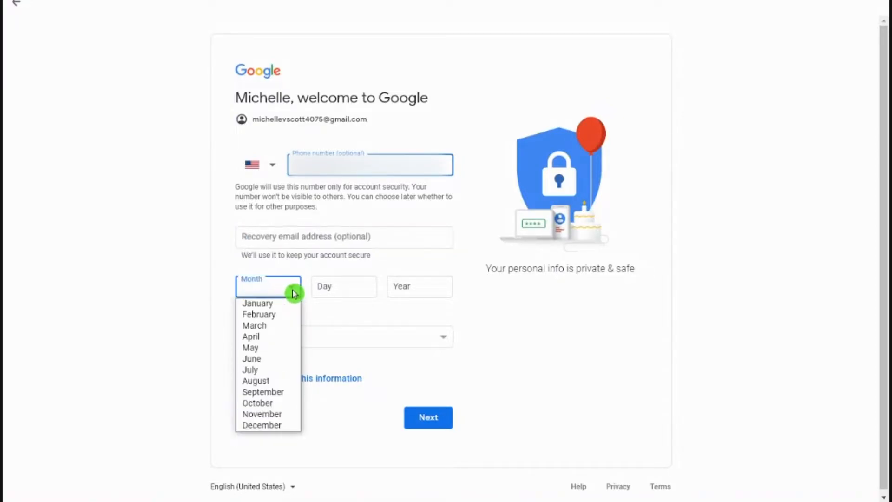
click(281, 336)
click(359, 291)
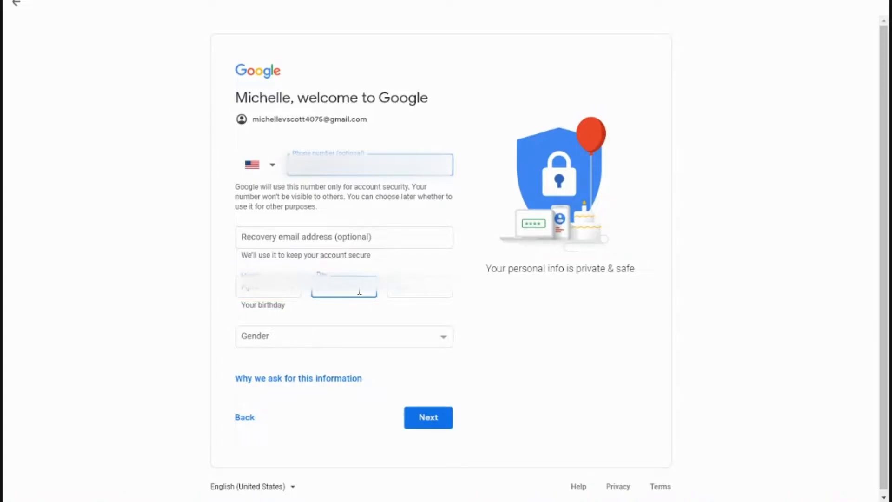
click(432, 293)
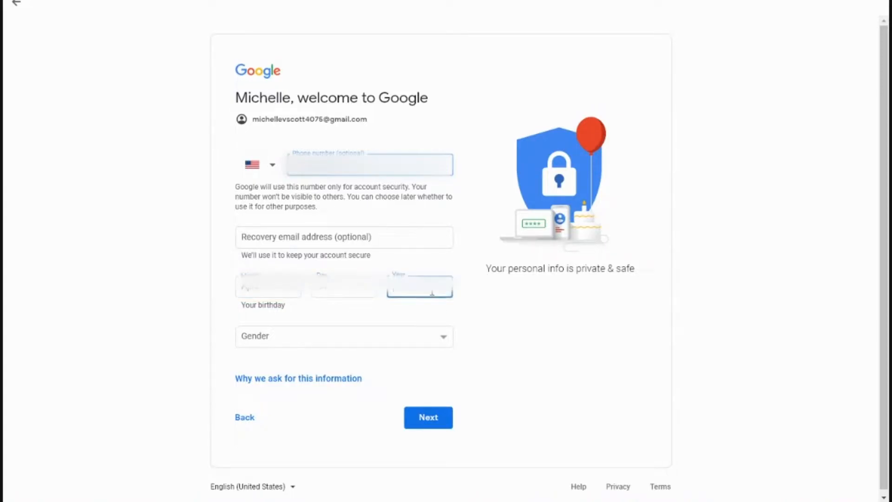
click(369, 343)
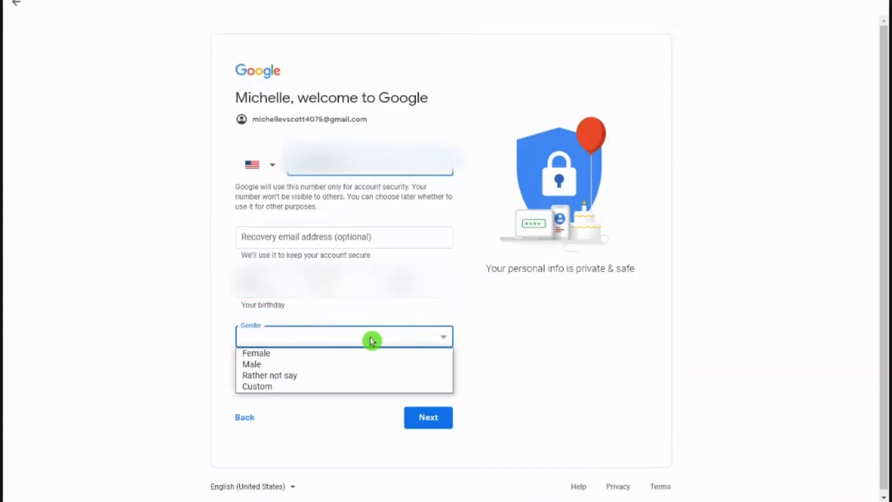
click(354, 357)
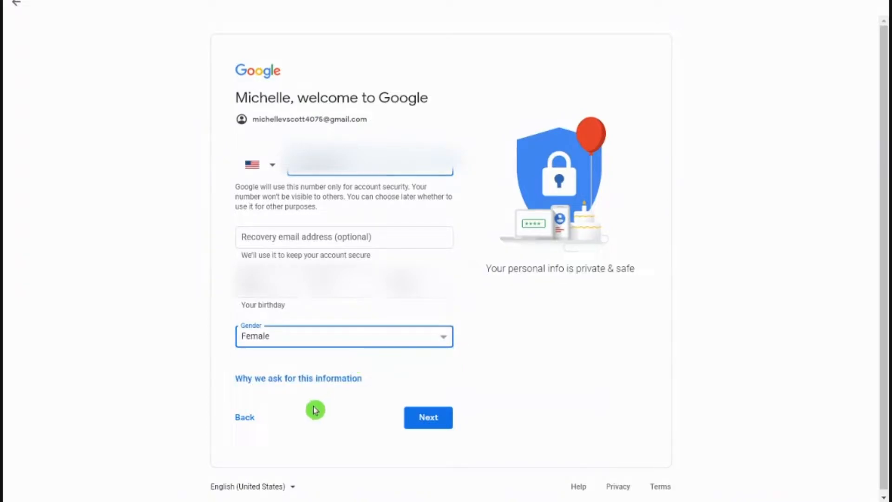
click(434, 425)
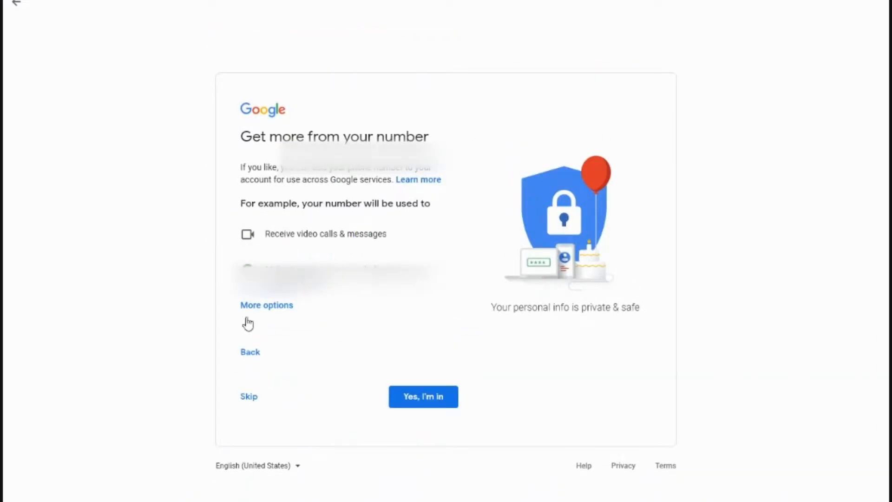
Accept using the phone number across Google services and agree to the privacy and terms.
click(408, 395)
scroll(377, 384, down, 12)
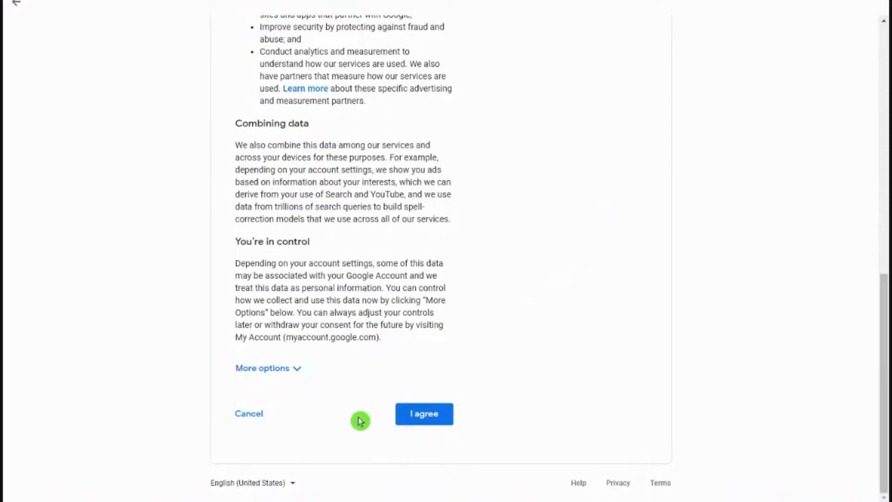
click(430, 423)
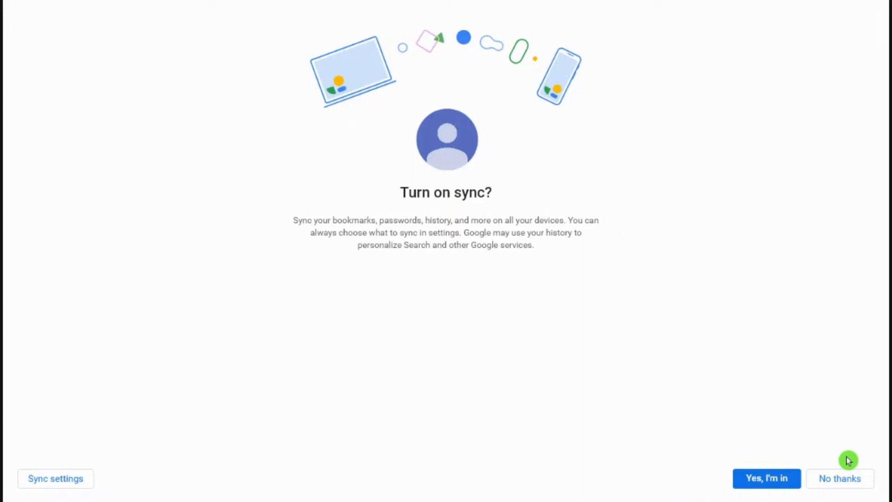
Finish setting up the Chrome profile without sync and acknowledge the notice about building a better web.
click(841, 480)
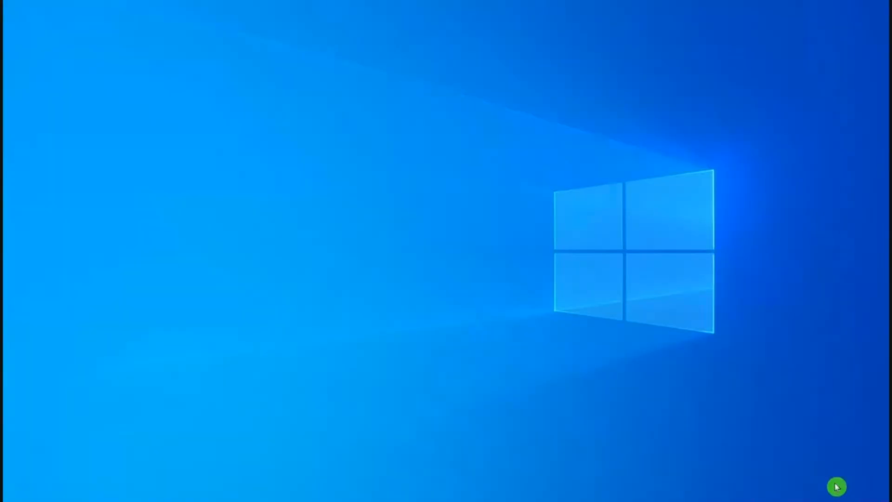
drag(890, 180, 440, 1)
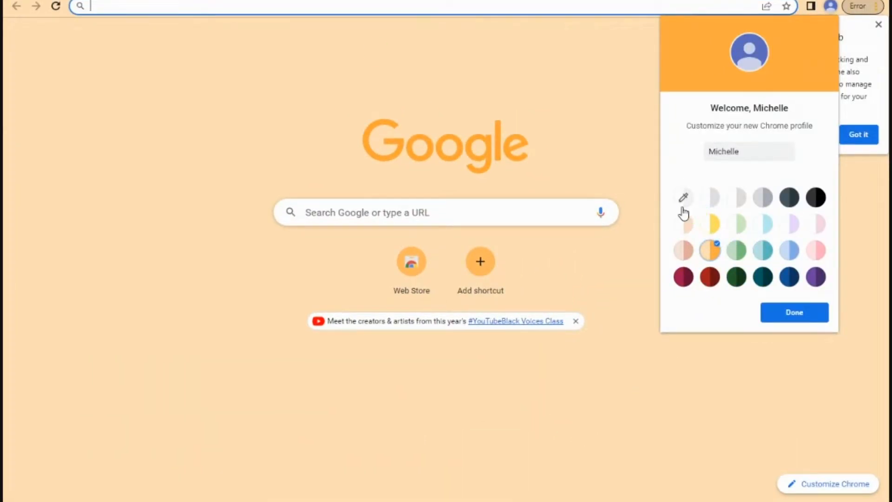
click(678, 292)
click(807, 307)
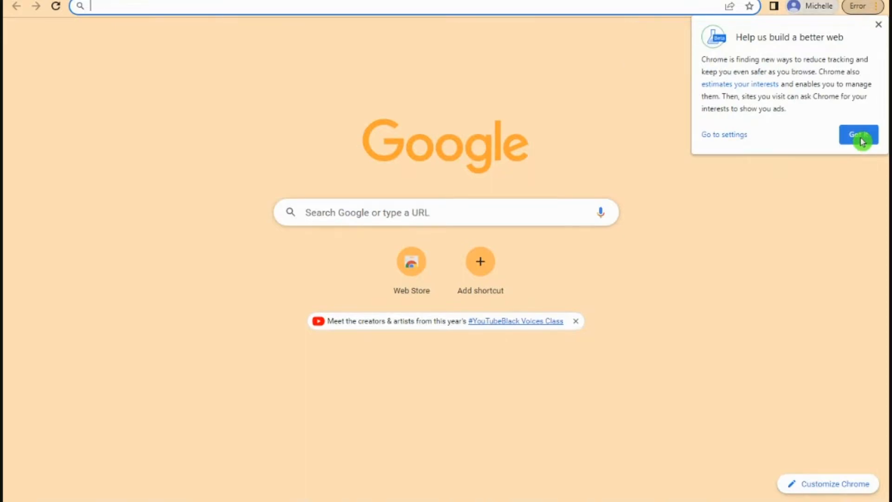
click(861, 137)
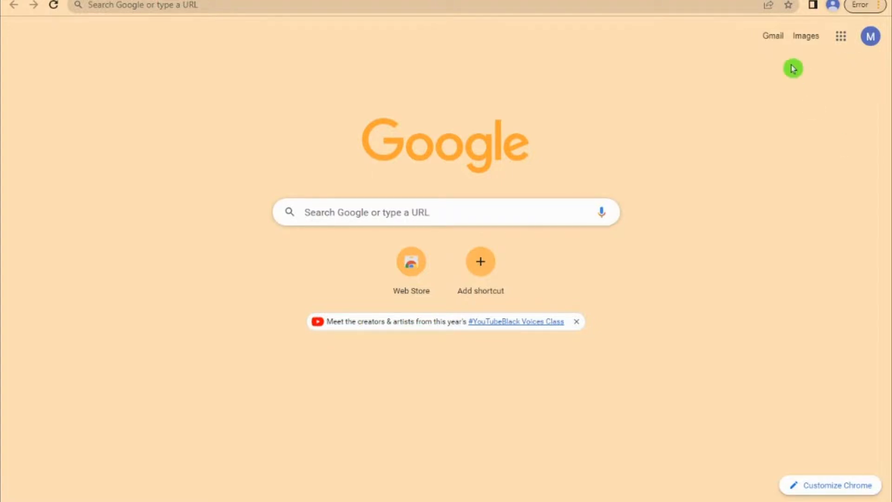
Go to YouTube and create a channel with the prefilled name and handle, allowing the site's notifications.
click(843, 42)
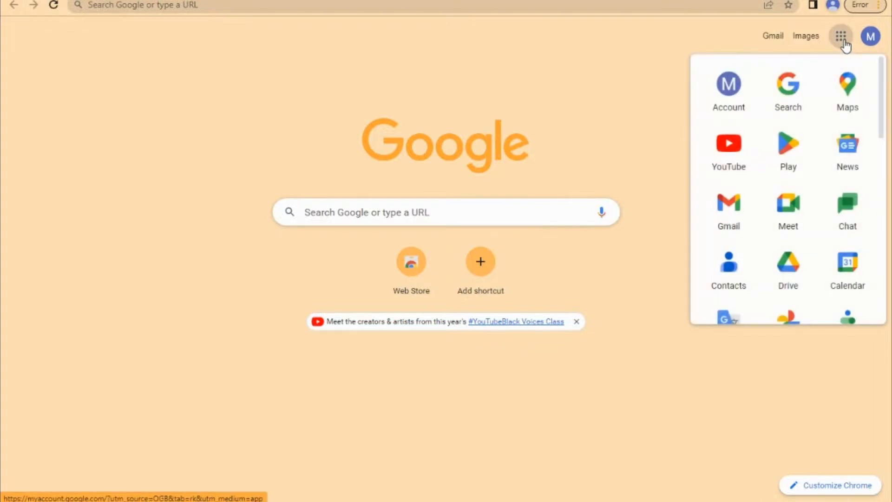
click(742, 161)
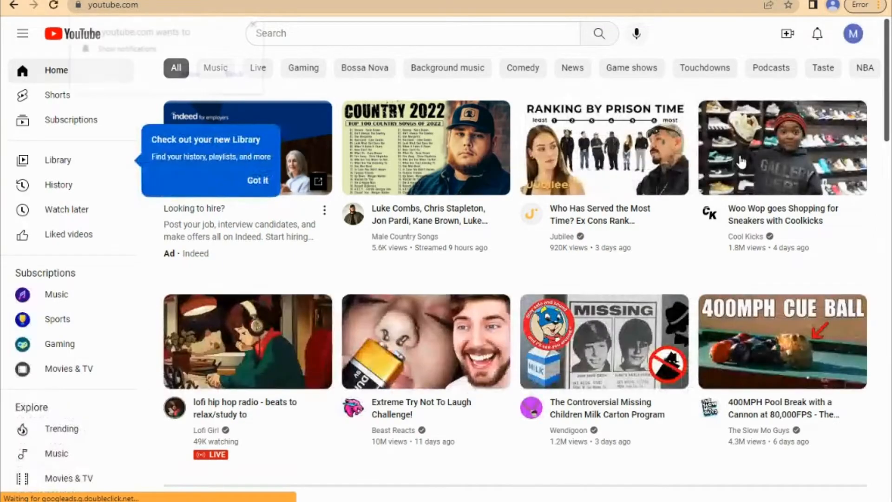
click(853, 35)
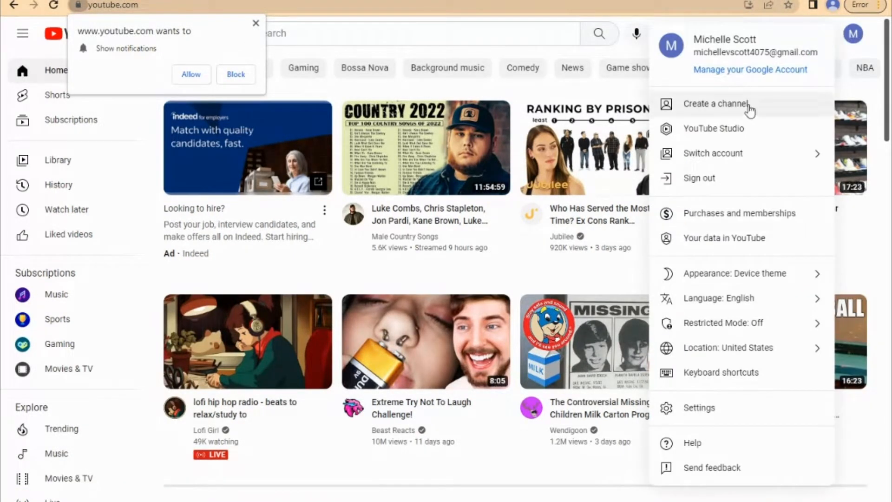
click(750, 108)
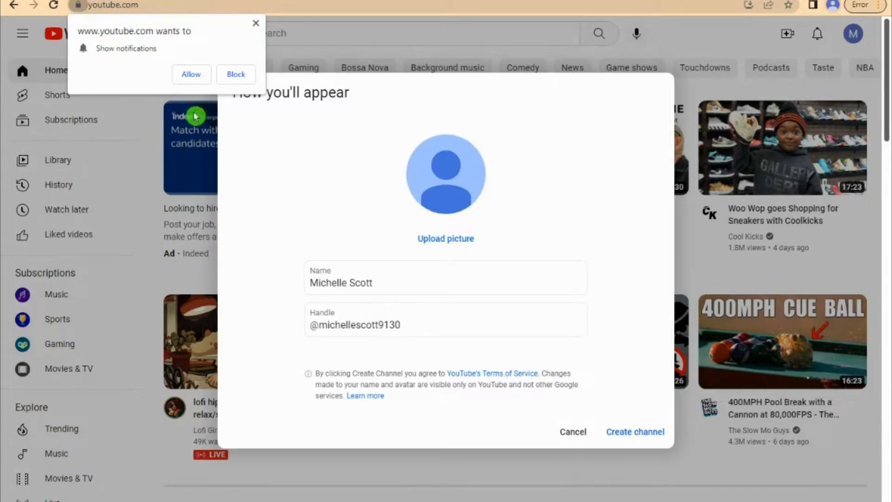
click(191, 74)
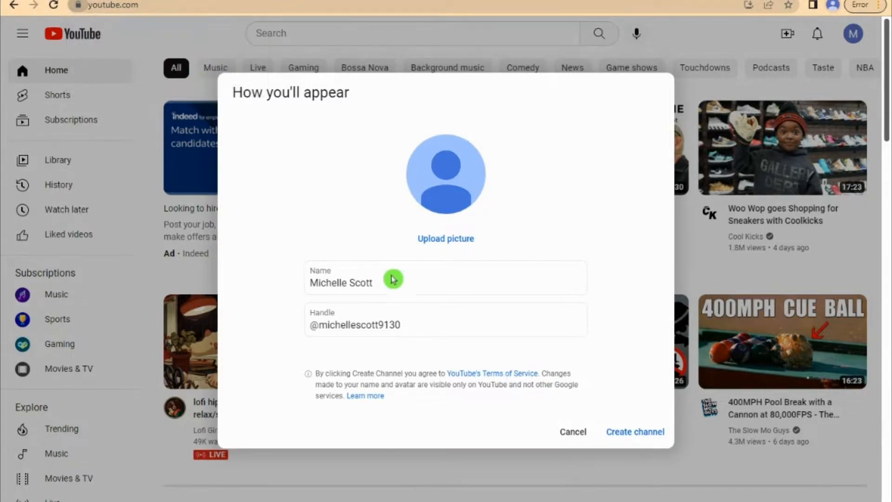
click(646, 439)
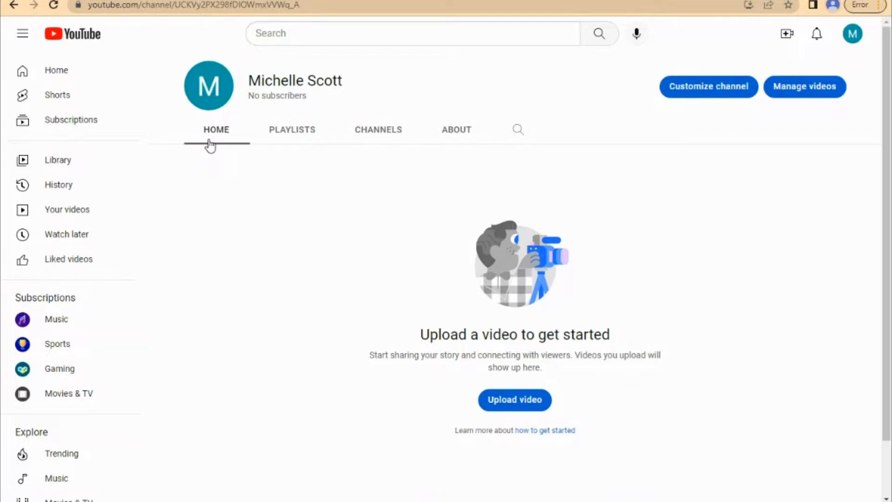
Look through the new channel's Playlists, Channels and About sections.
click(264, 132)
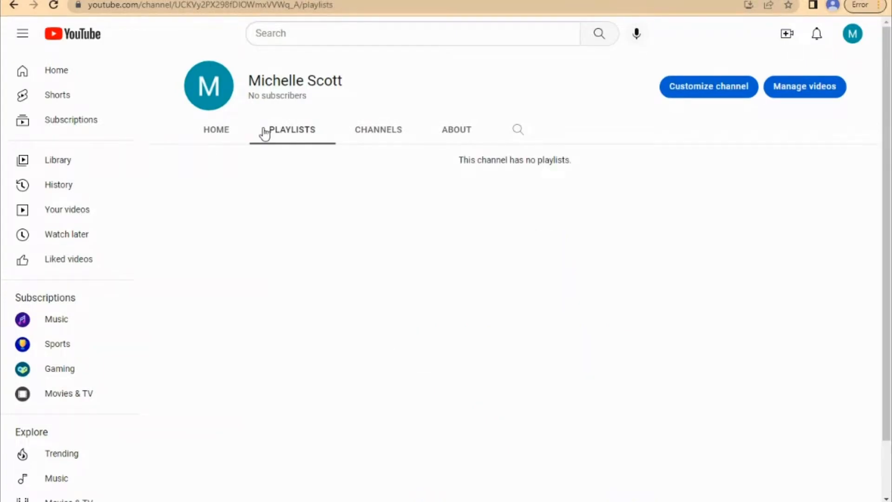
click(378, 141)
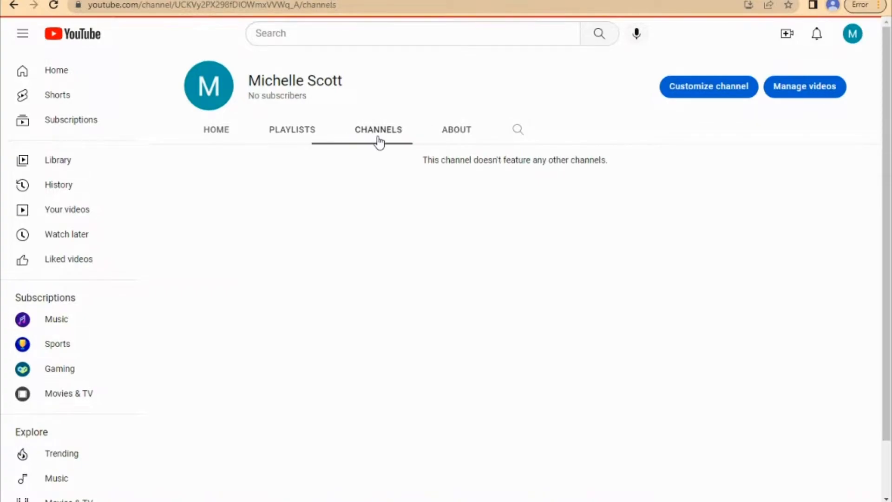
click(450, 134)
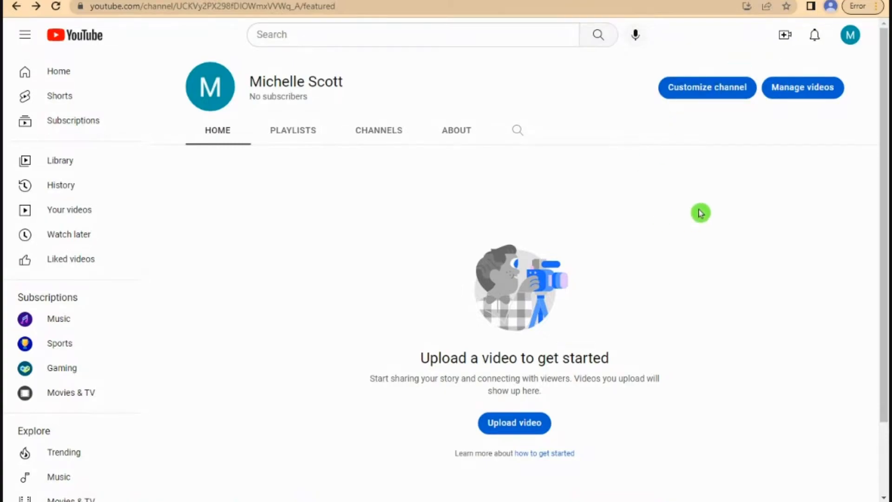
Open the YouTube account settings for the new channel.
click(850, 43)
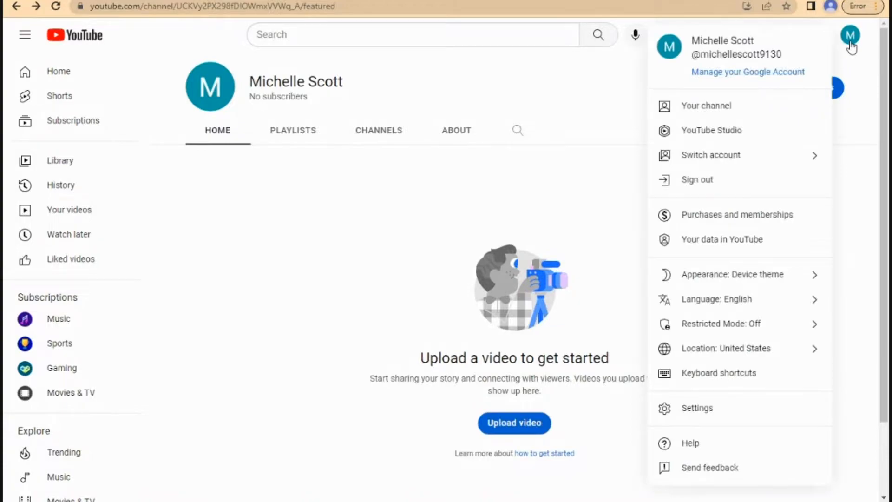
click(733, 416)
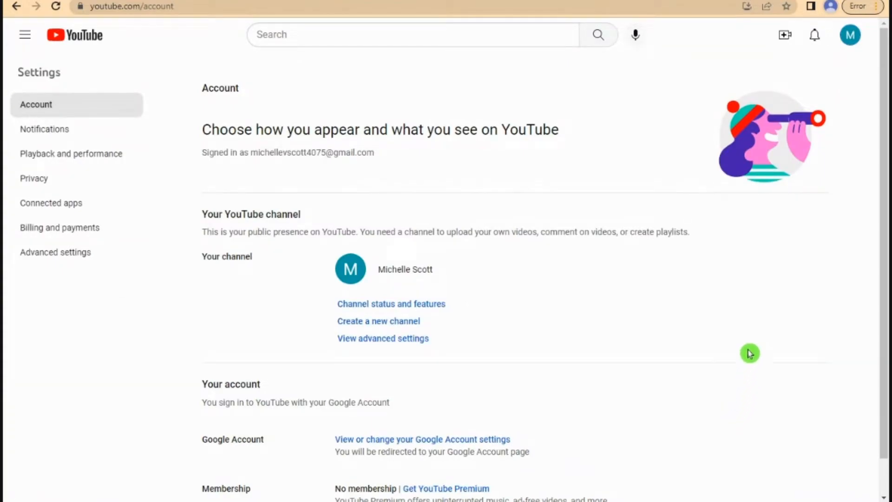
Open the channel's status and features, continue past the YouTube Studio welcome, and review the Standard features requirements.
click(438, 308)
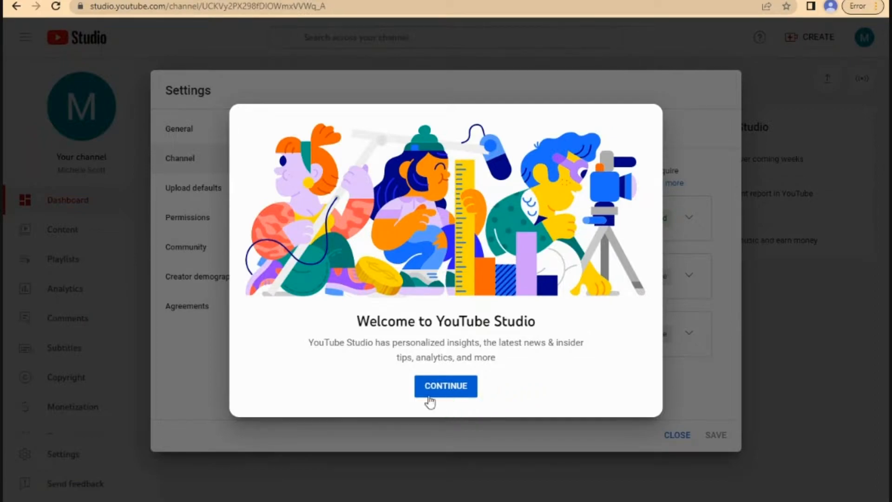
click(463, 388)
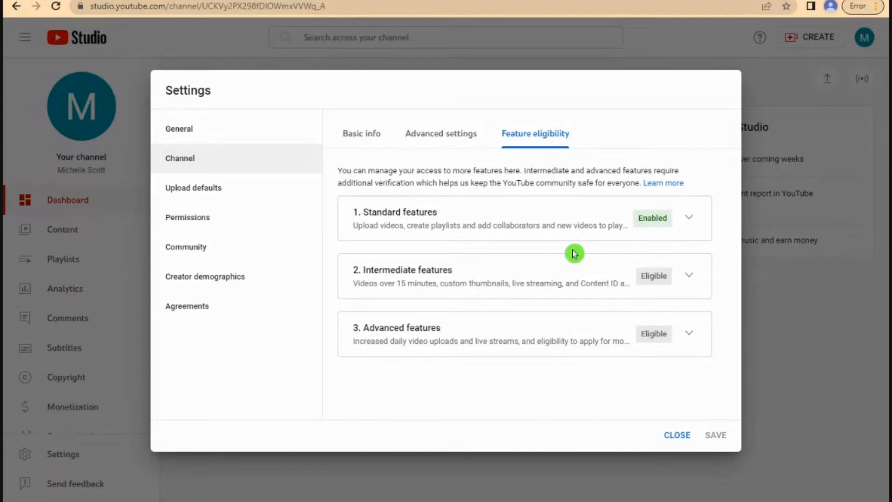
click(689, 219)
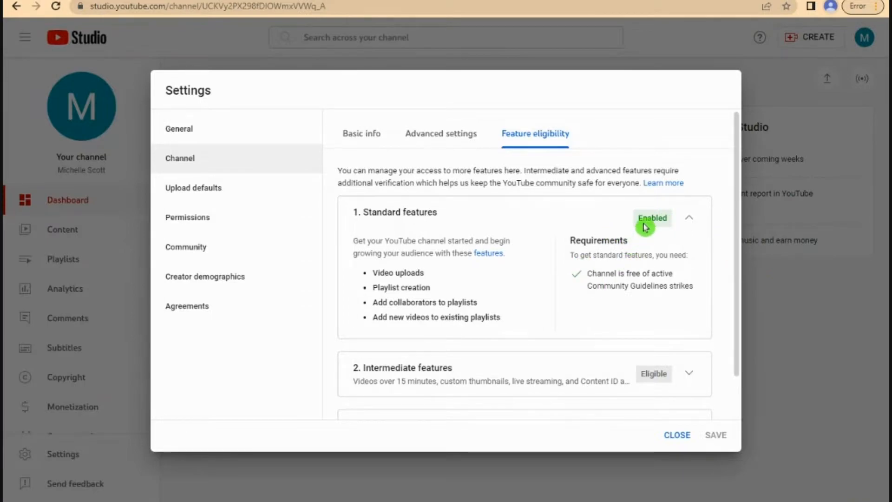
click(689, 219)
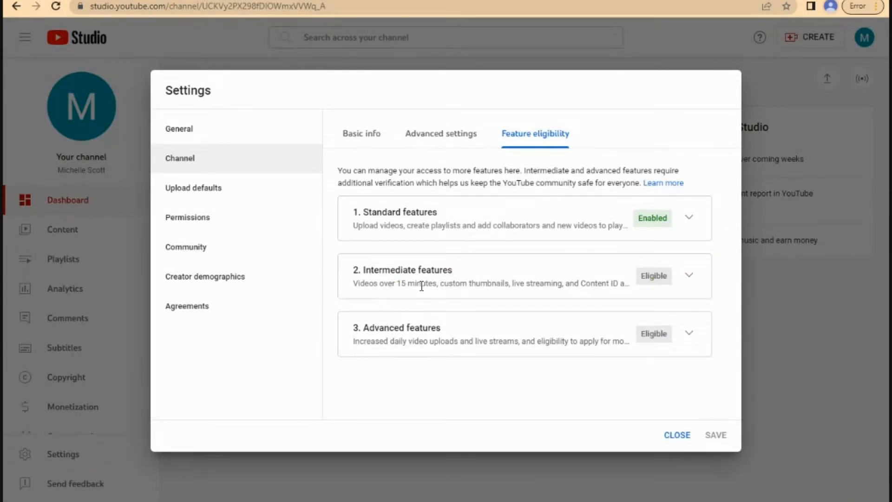
Review the Intermediate features requirements and start the phone number verification.
click(688, 275)
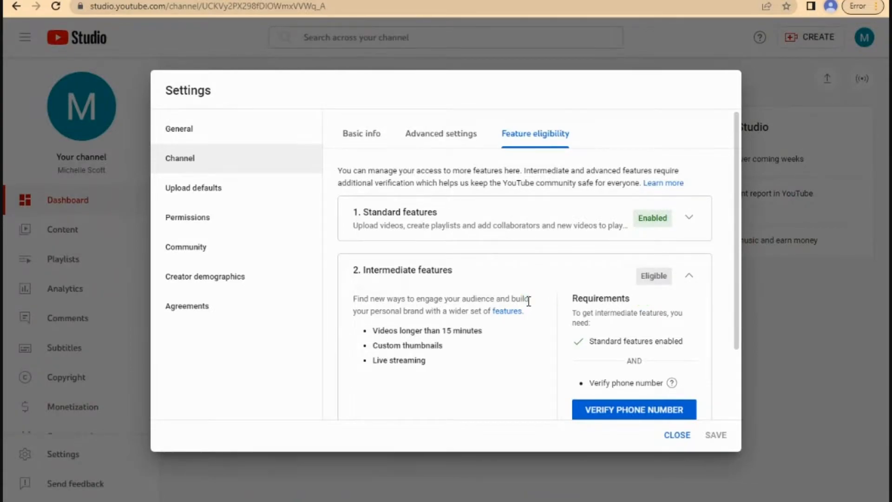
scroll(529, 305, down, 1)
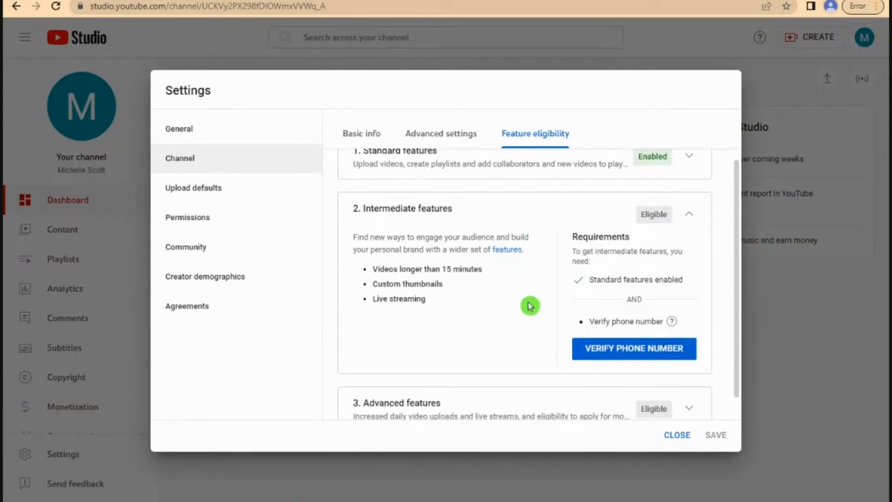
click(600, 350)
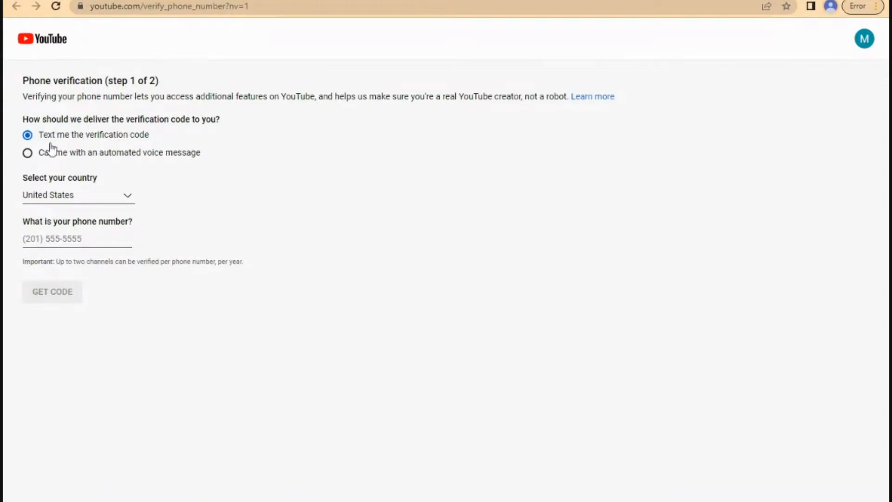
Request the verification code by text message, keeping United States as the country and entering the phone number.
click(40, 166)
click(59, 166)
click(128, 201)
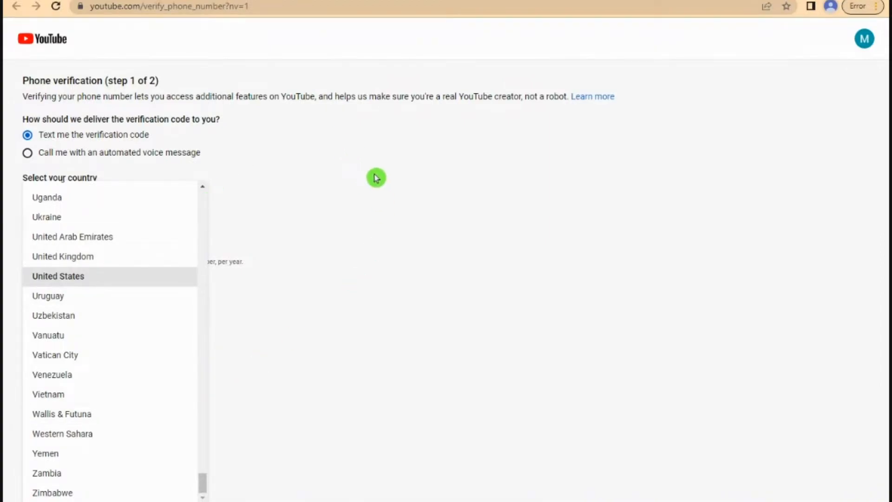
click(286, 207)
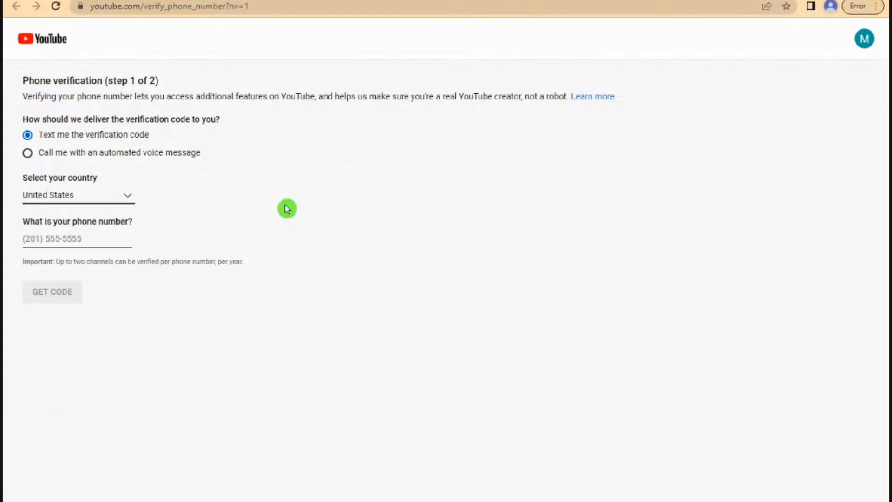
click(118, 241)
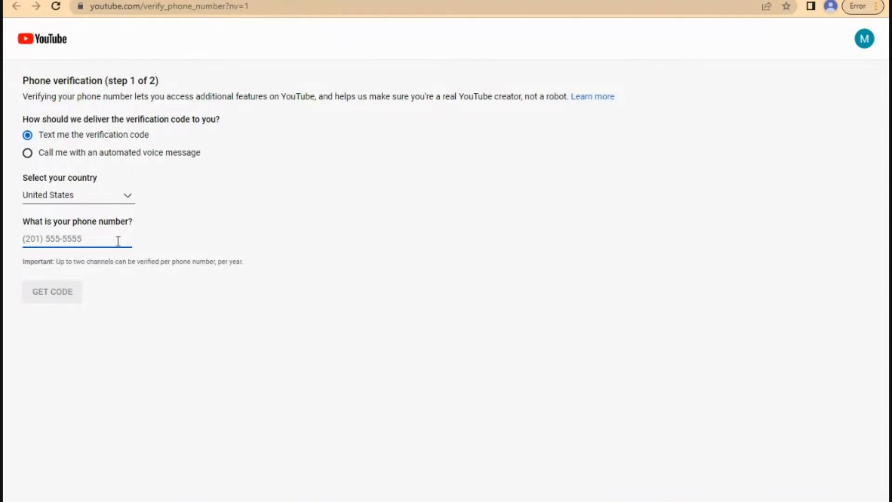
text(7)
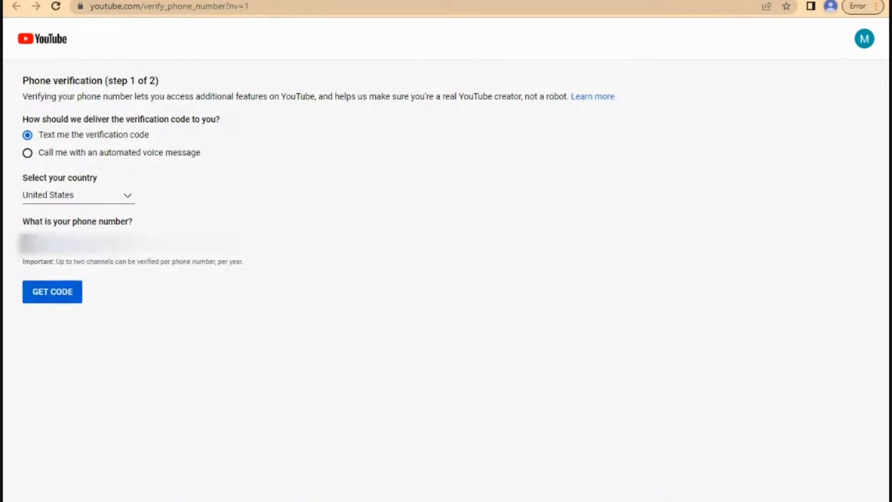
click(62, 299)
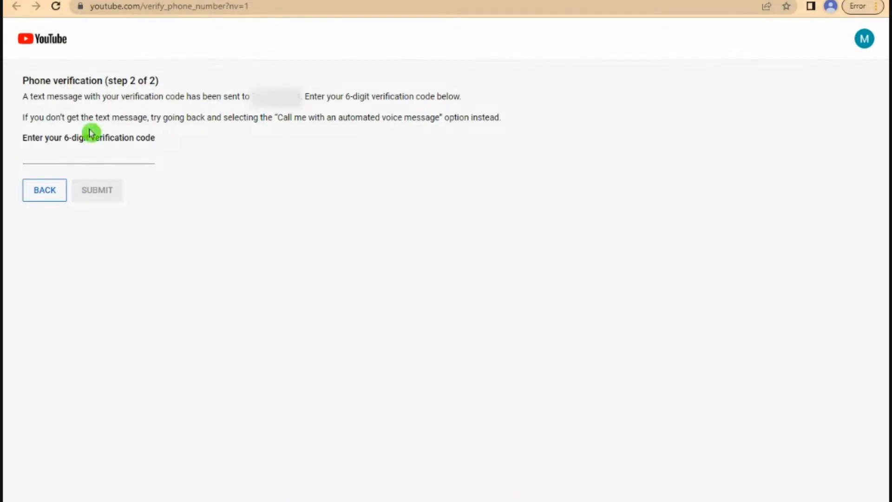
Enter and submit the 6-digit verification code, and return to the channel's feature eligibility settings.
click(81, 152)
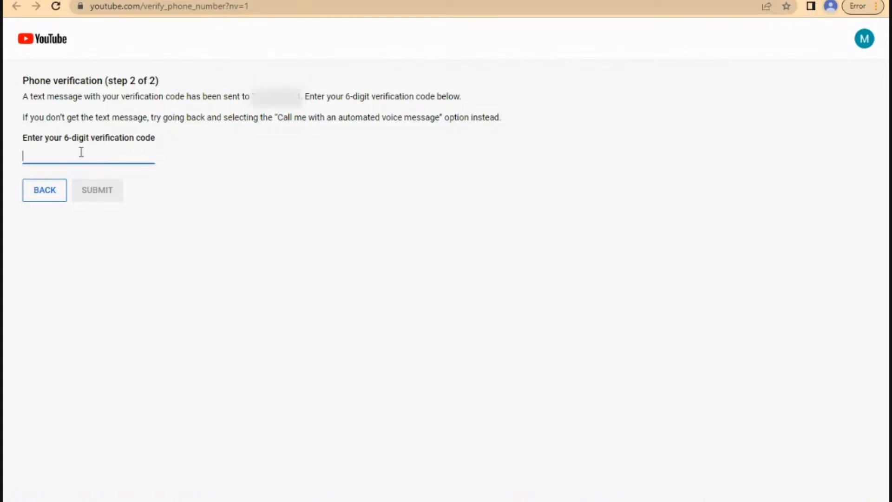
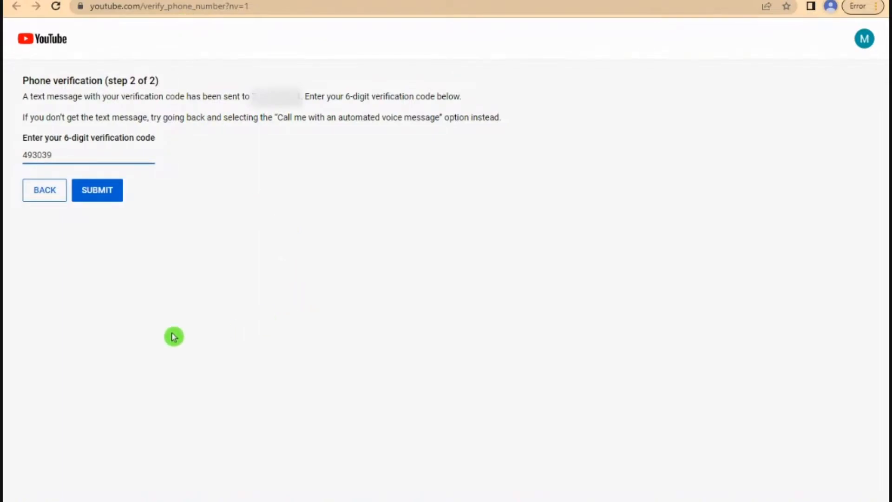
click(101, 195)
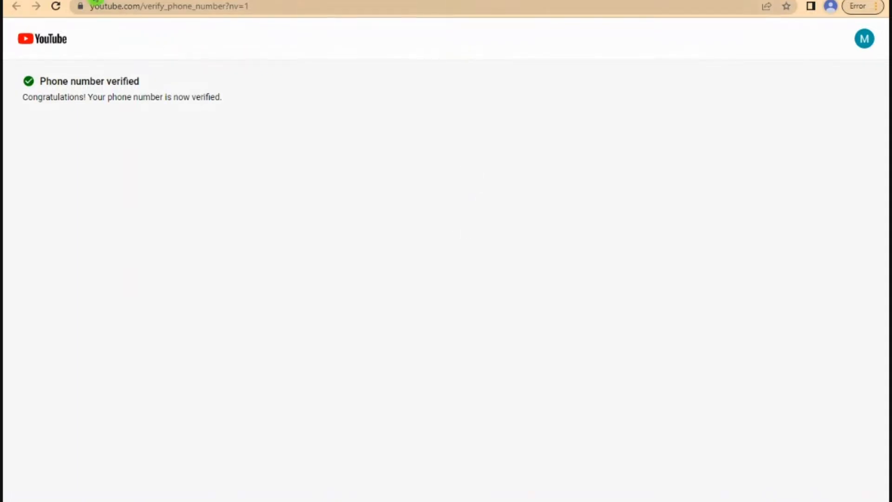
click(88, 0)
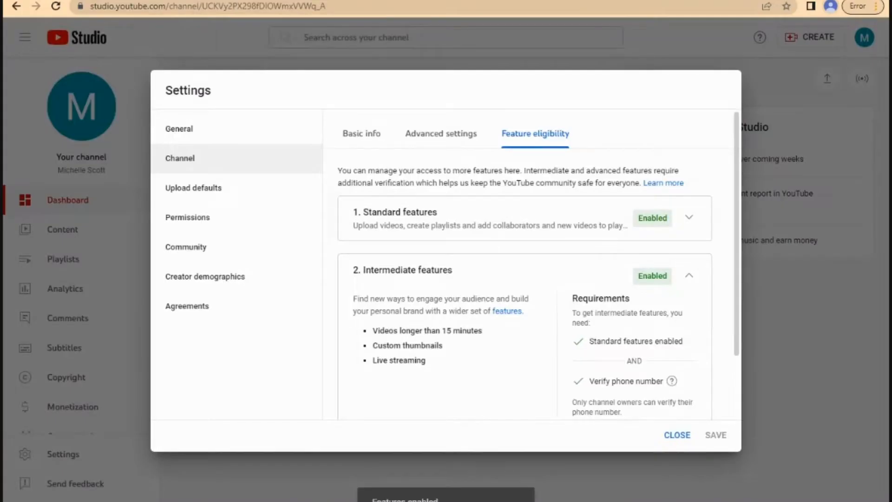
Review the Advanced features and their requirements, and start the request to access them.
click(688, 277)
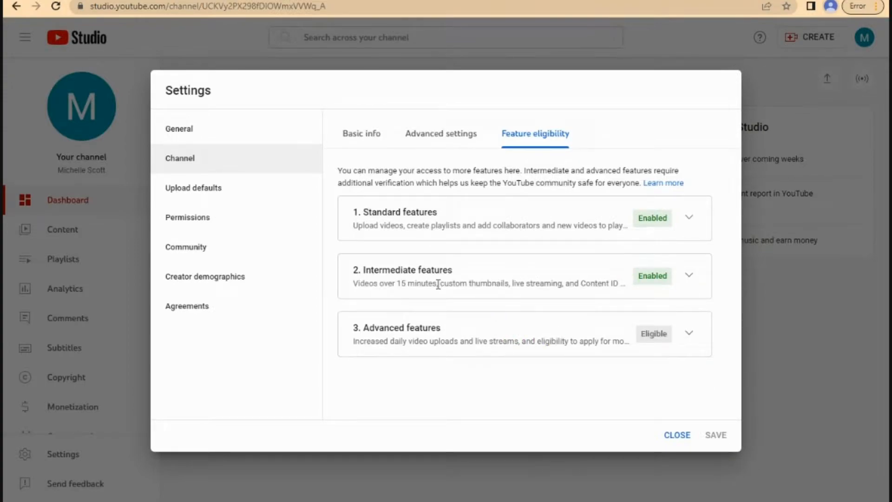
click(506, 312)
click(689, 334)
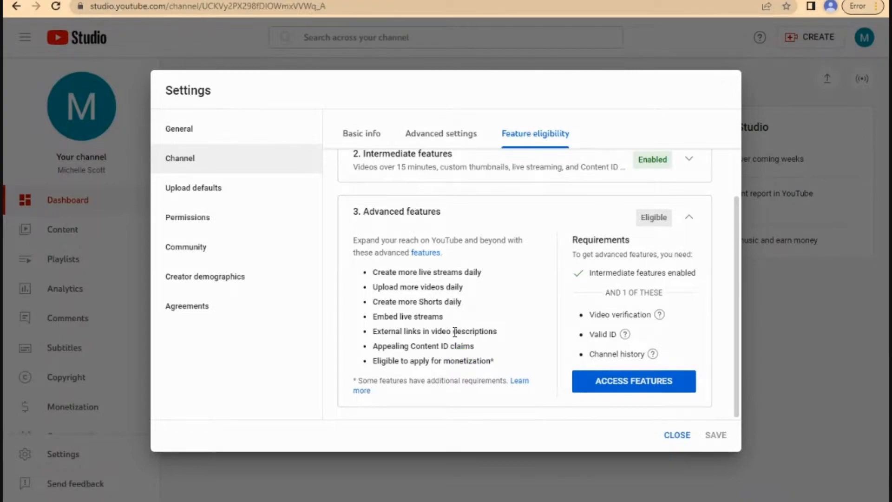
click(482, 367)
click(376, 380)
click(638, 390)
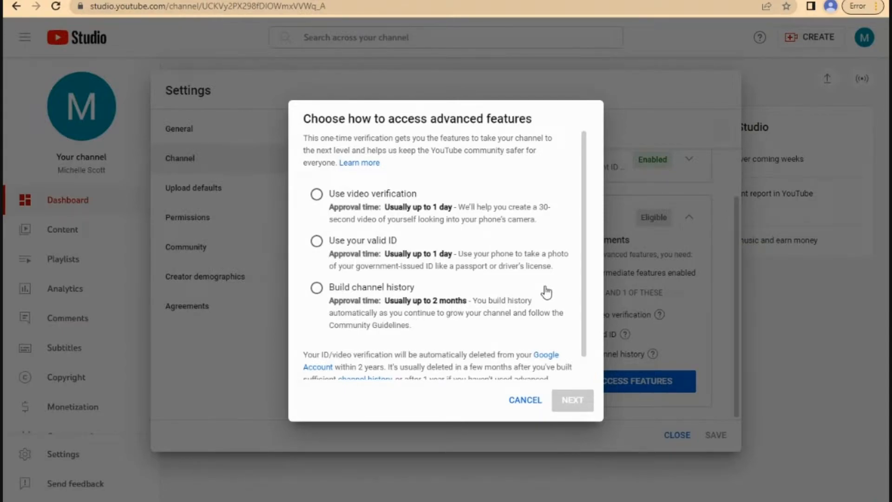
Choose a valid ID as the verification method and opt to scan a QR code for continuing on the phone.
click(317, 241)
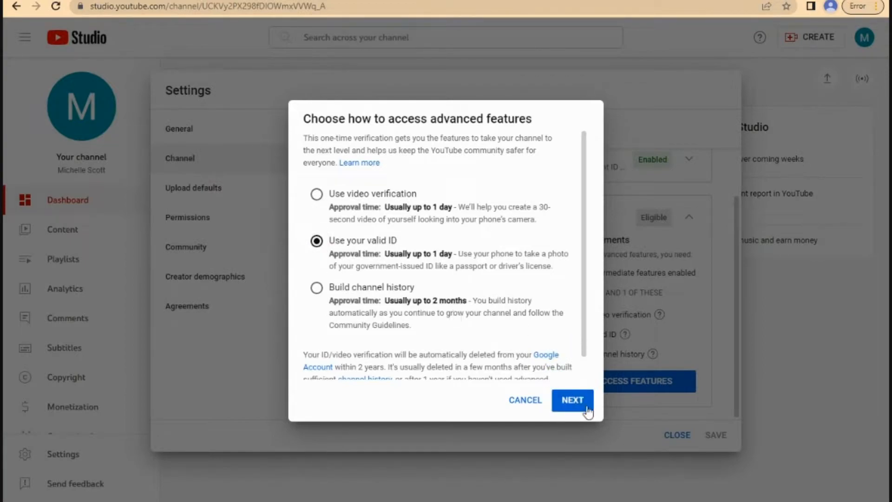
click(572, 400)
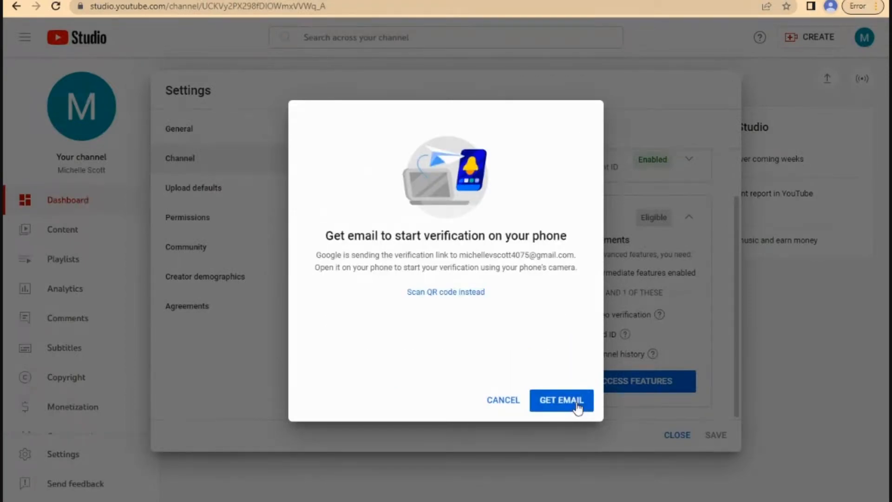
click(329, 321)
click(481, 300)
click(474, 297)
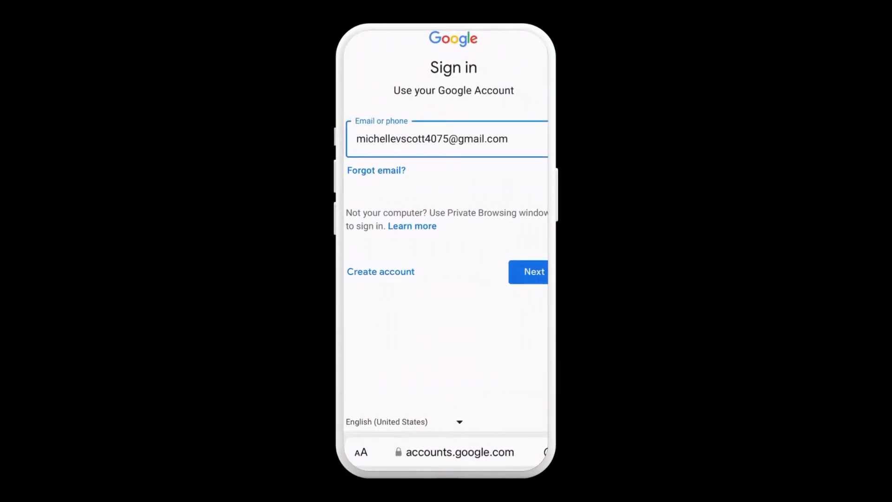
Sign in to the Google account on the phone with the account's e-mail and password.
click(529, 272)
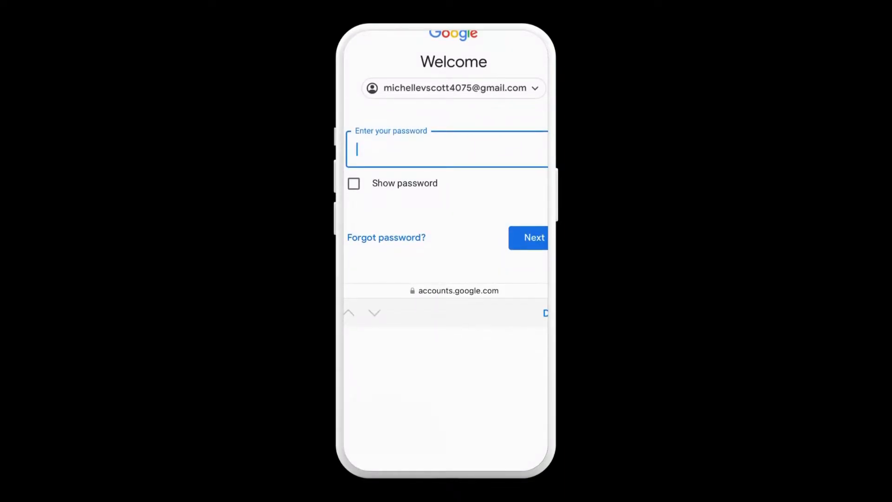
text(•••••••••••••)
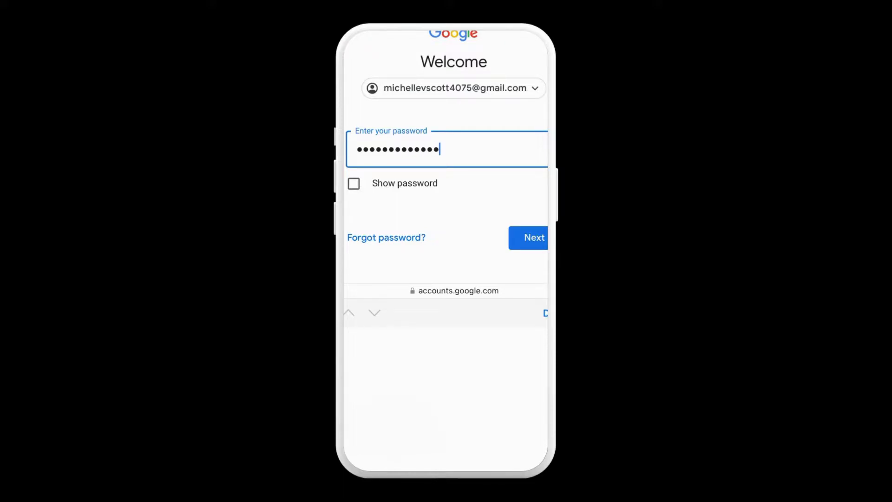
key(Return)
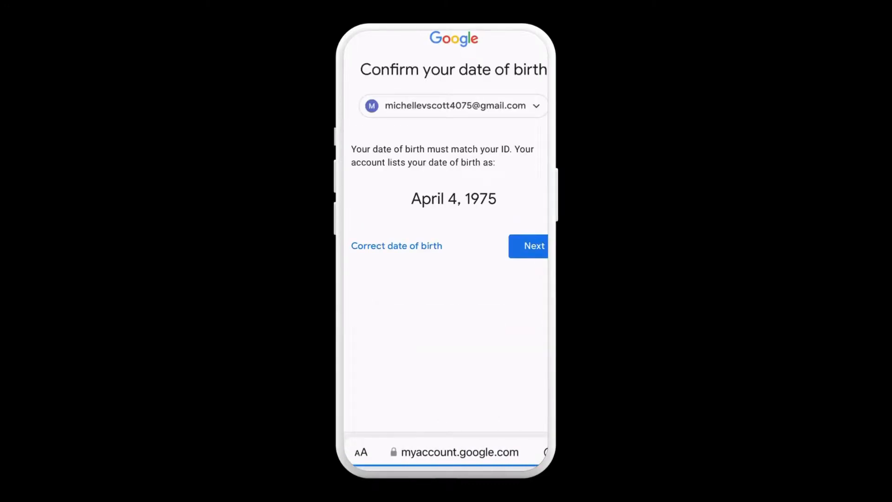
Confirm the account's date of birth and proceed through the ID usage information and the tips for using ID.
click(529, 246)
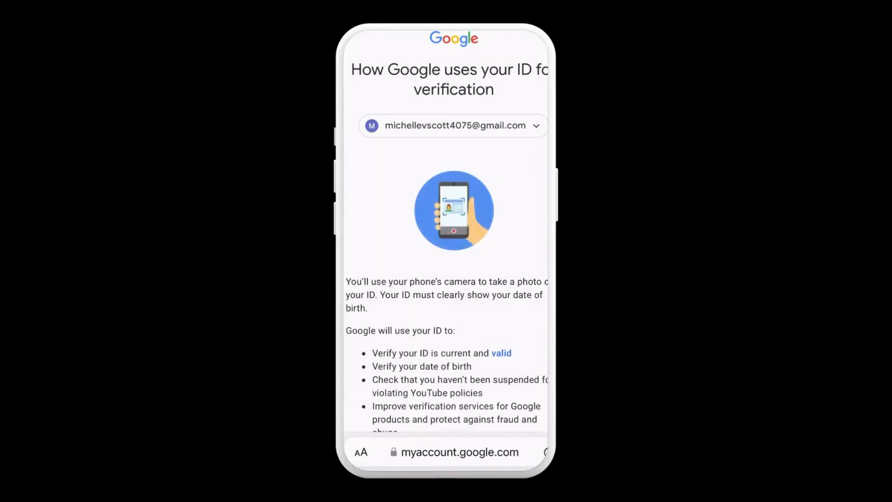
scroll(446, 247, down, 10)
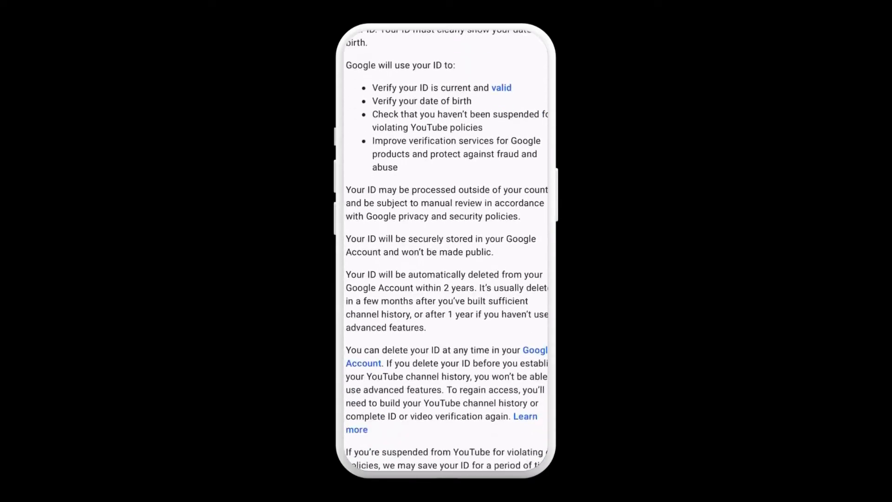
click(528, 406)
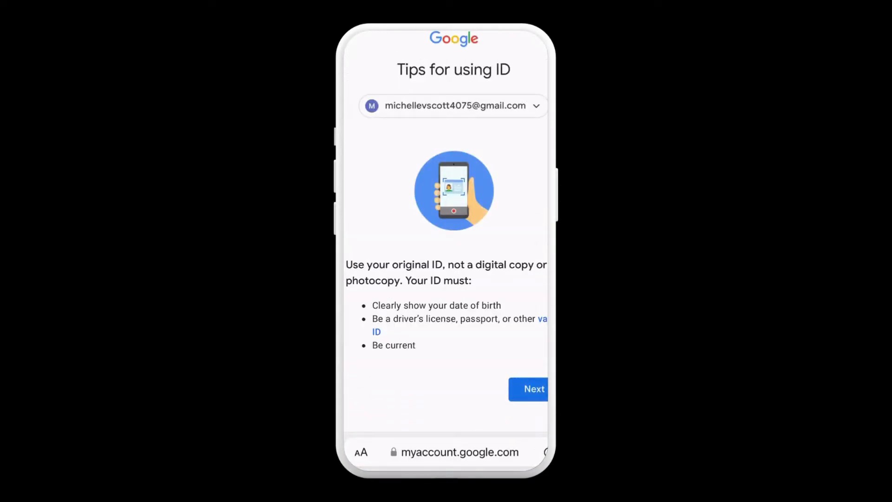
click(528, 389)
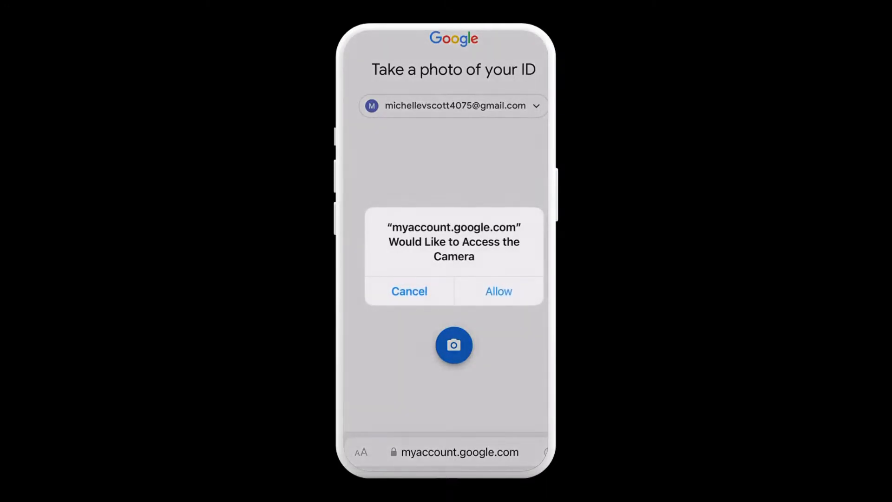
Allow camera access, take a photo of the ID and submit it for verification.
click(498, 291)
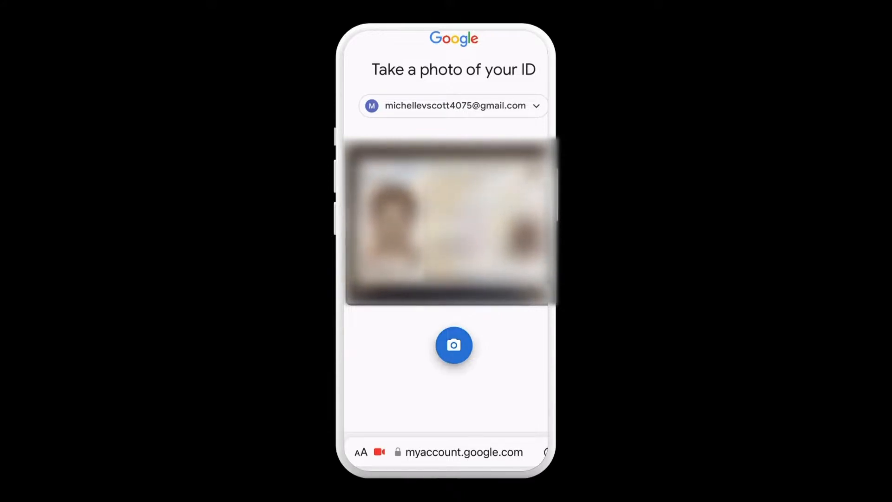
click(454, 344)
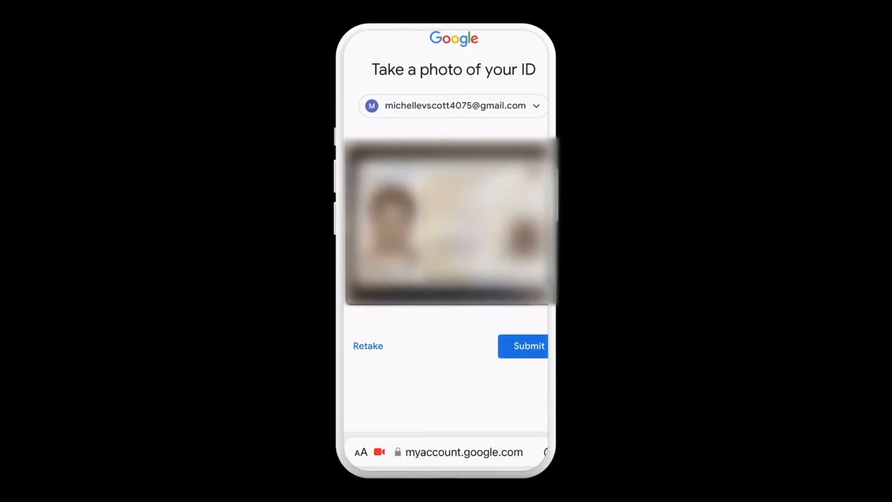
click(523, 346)
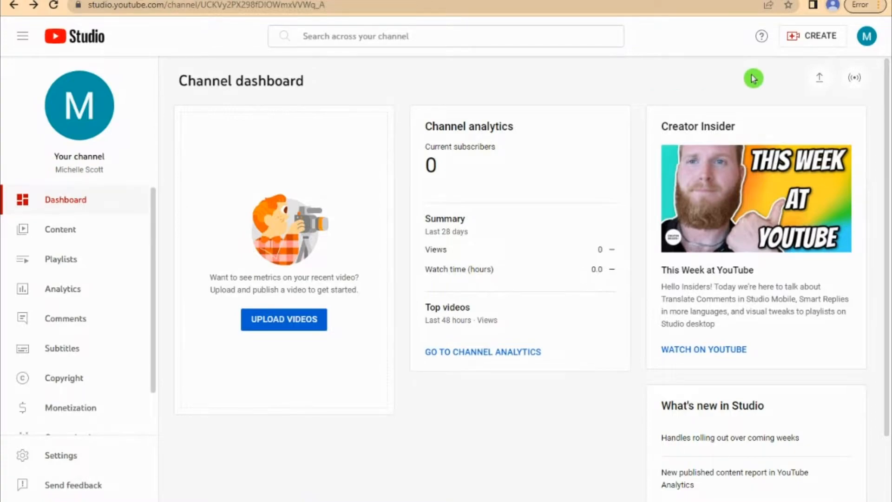
Switch back to YouTube Studio and open the channel customization from the channel's own page.
click(866, 46)
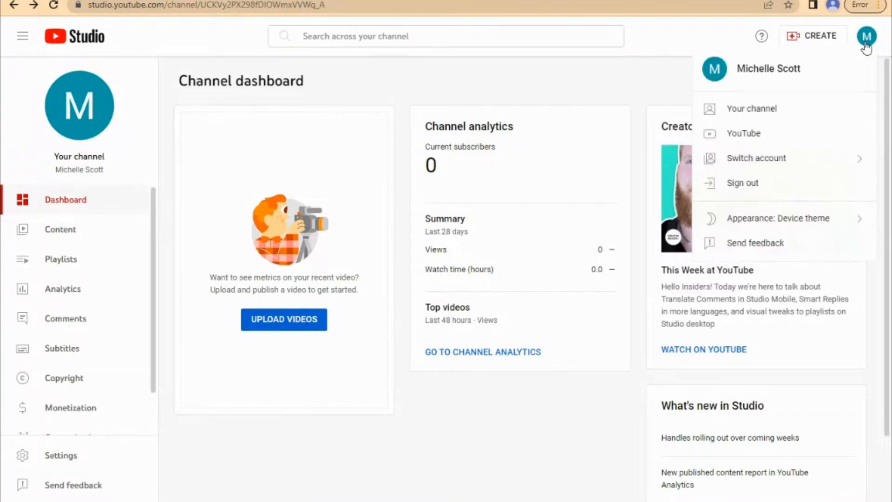
click(753, 112)
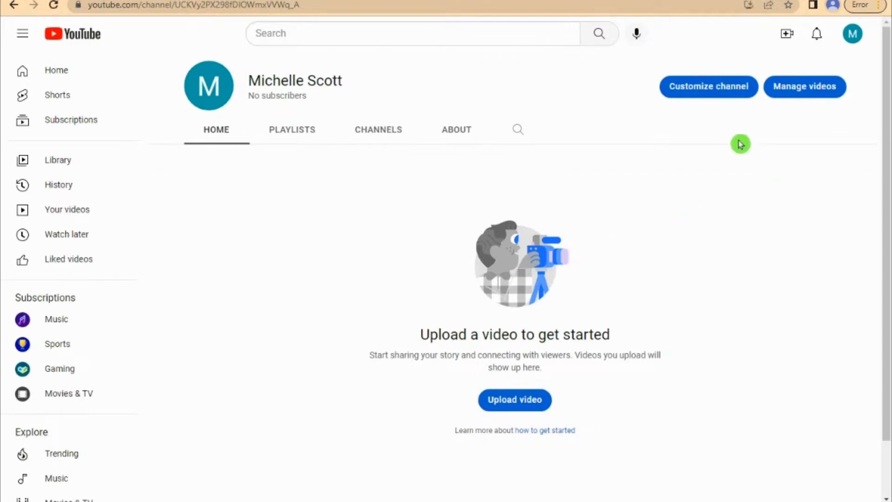
click(705, 89)
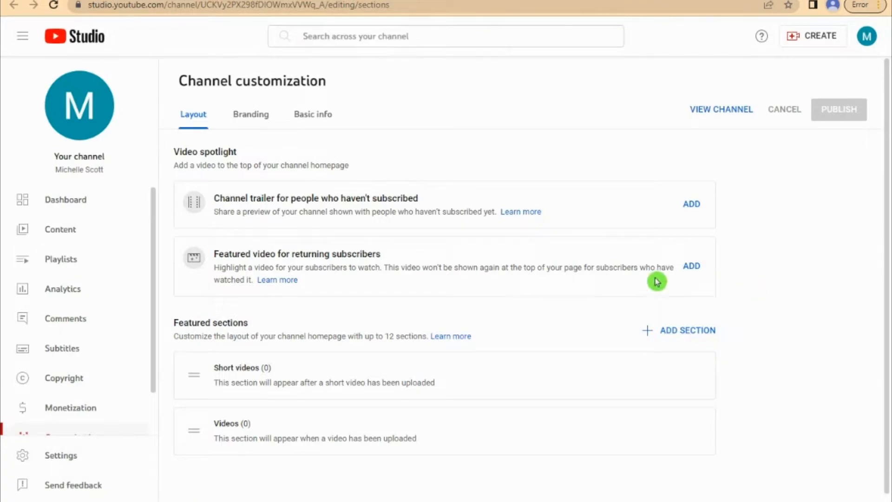
Open the channel's basic info and examine the name, handle and description fields.
click(318, 119)
click(308, 197)
click(434, 124)
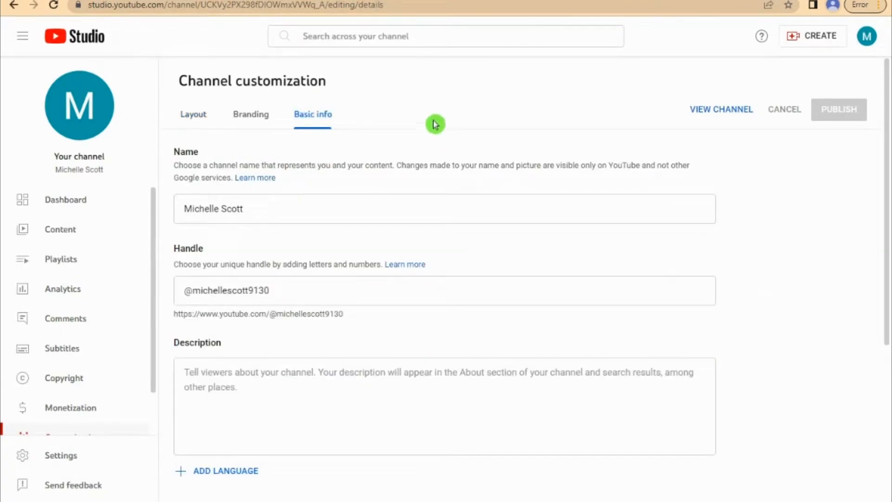
click(193, 197)
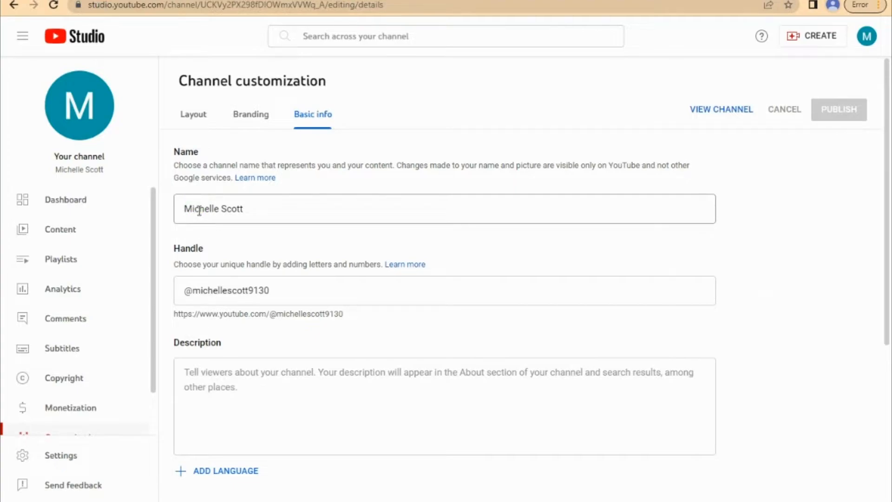
click(307, 291)
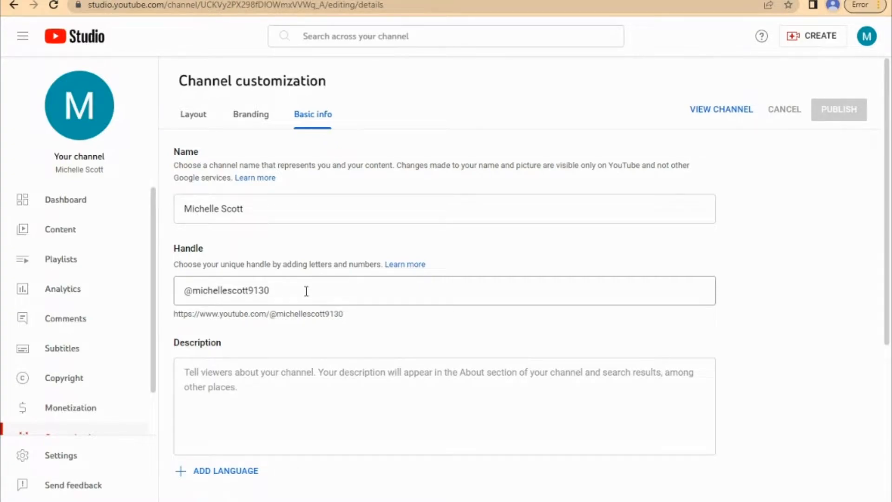
scroll(307, 292, down, 3)
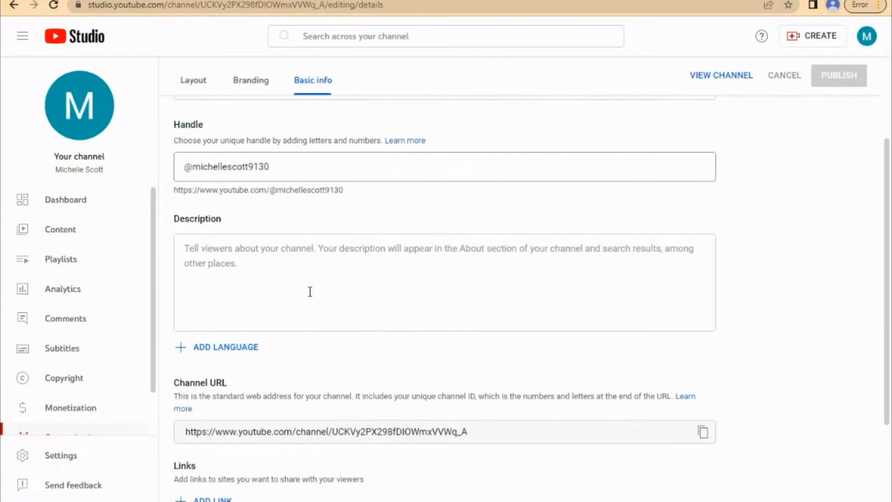
click(353, 261)
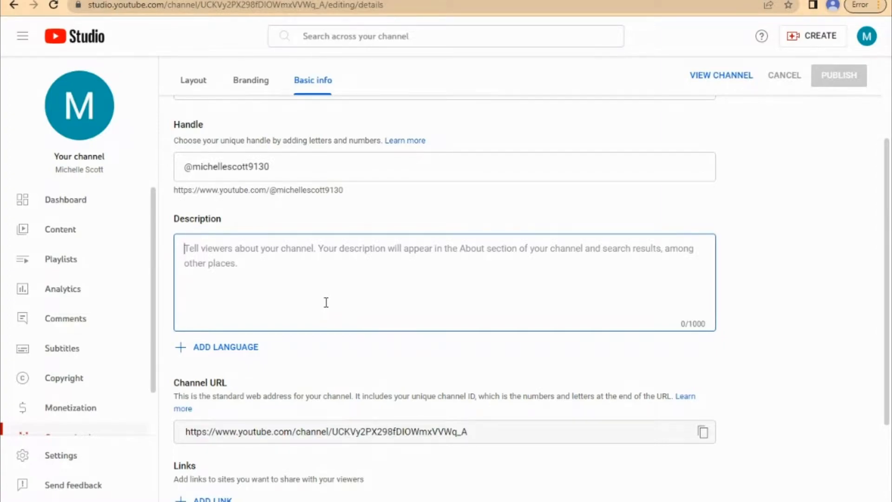
scroll(327, 302, down, 3)
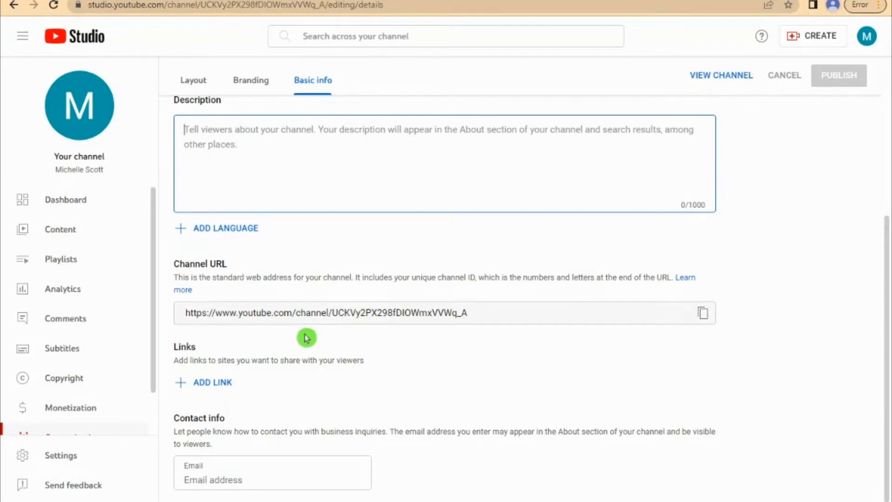
click(183, 391)
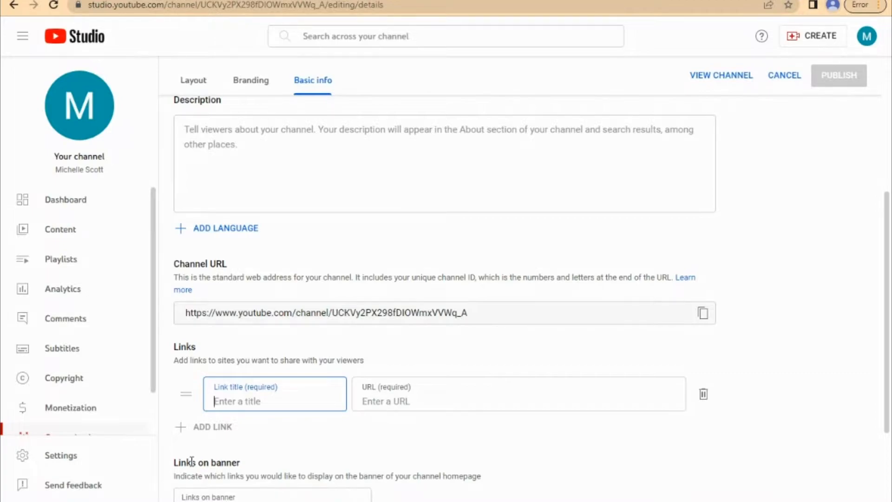
text(Website)
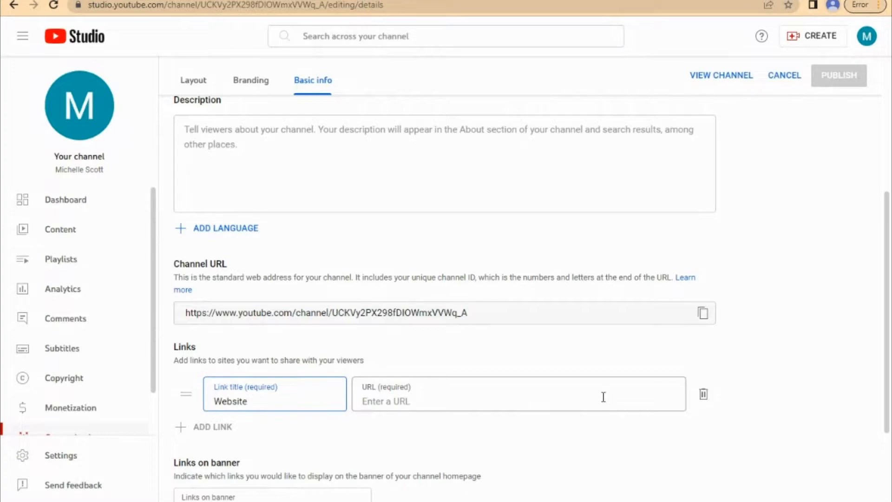
click(703, 395)
click(182, 382)
scroll(279, 434, down, 2)
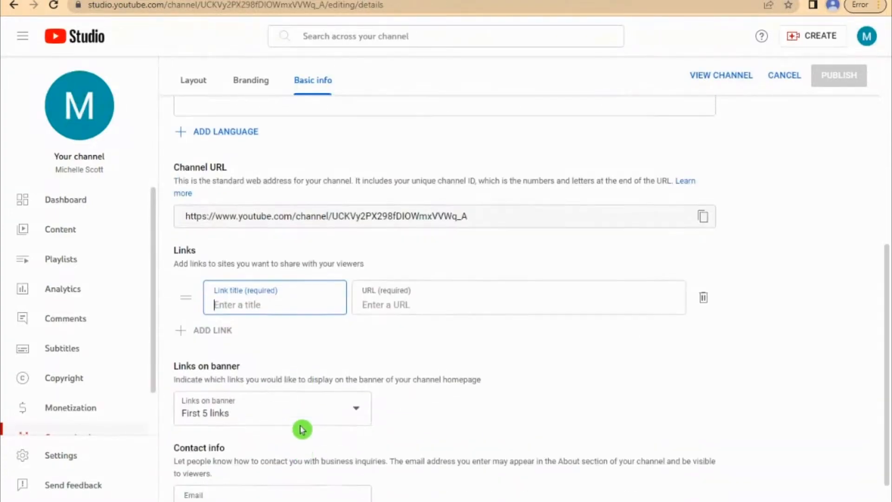
scroll(302, 429, down, 1)
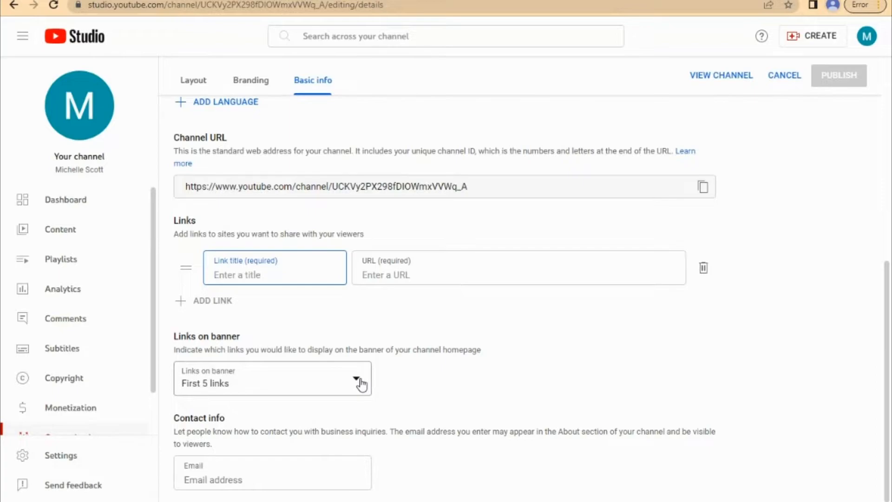
click(361, 385)
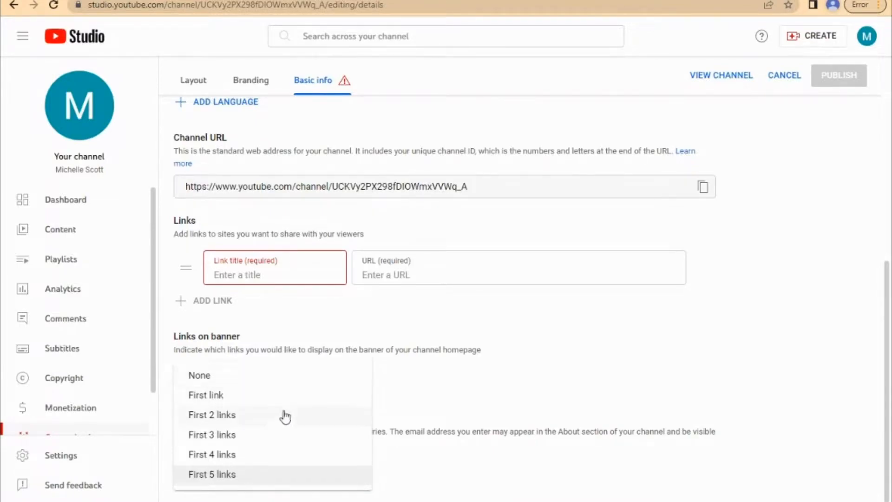
click(392, 394)
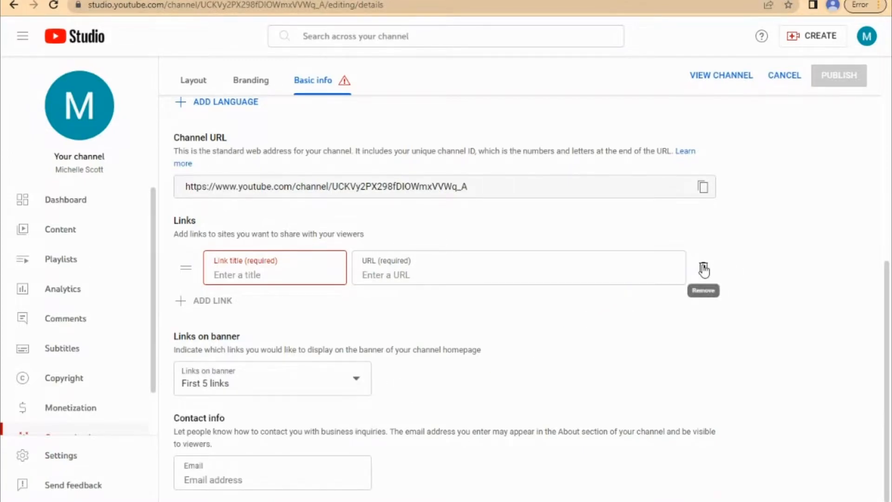
click(703, 268)
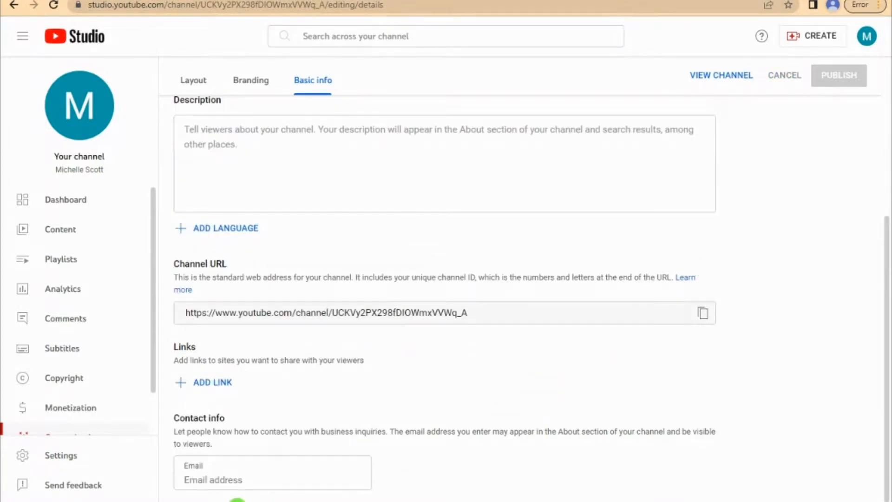
Start the channel description with the sentence "I show women how to heal from childhood trauma.".
click(259, 480)
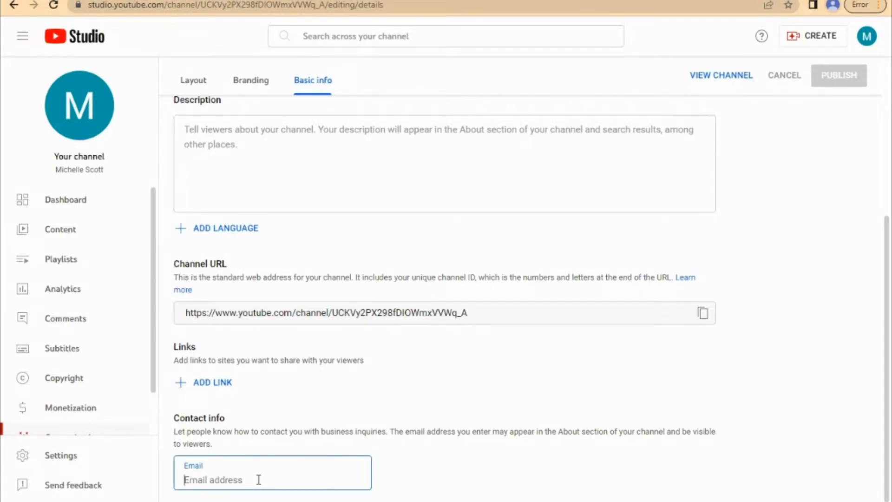
click(407, 179)
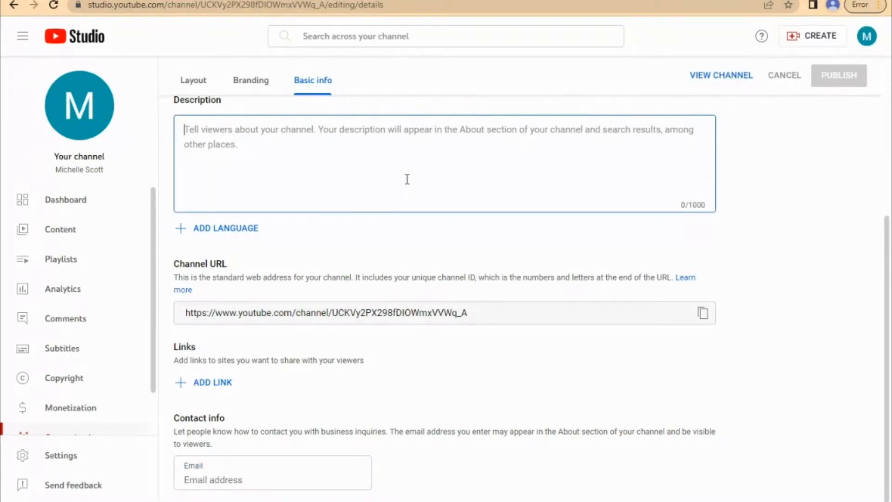
text(I show)
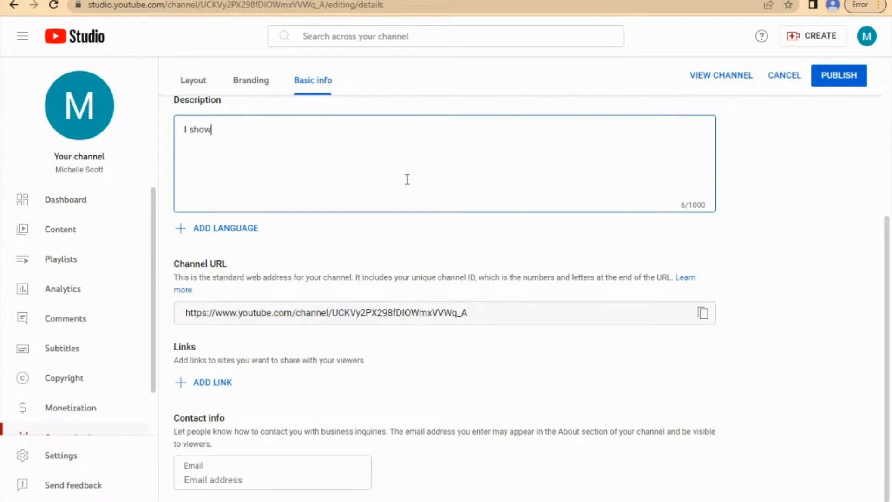
text( women how to hea)
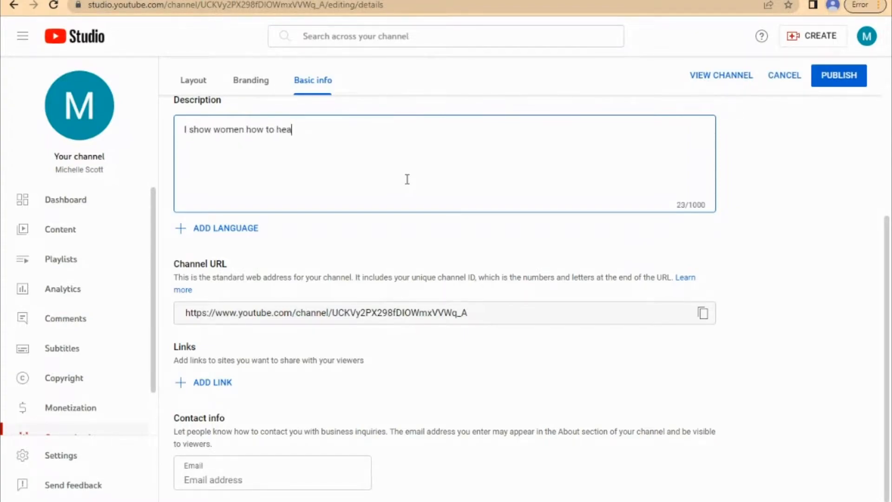
text(l from childhood trauma )
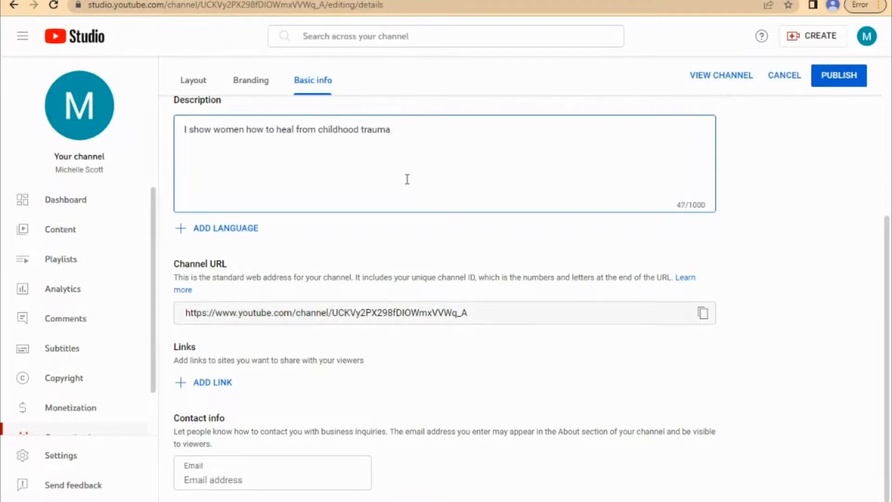
text(.)
Below a blank line in the description, add "I post videos every:" followed by Tuesday, Thursday and Saturday on separate lines.
key(Return)
text(I post videos every)
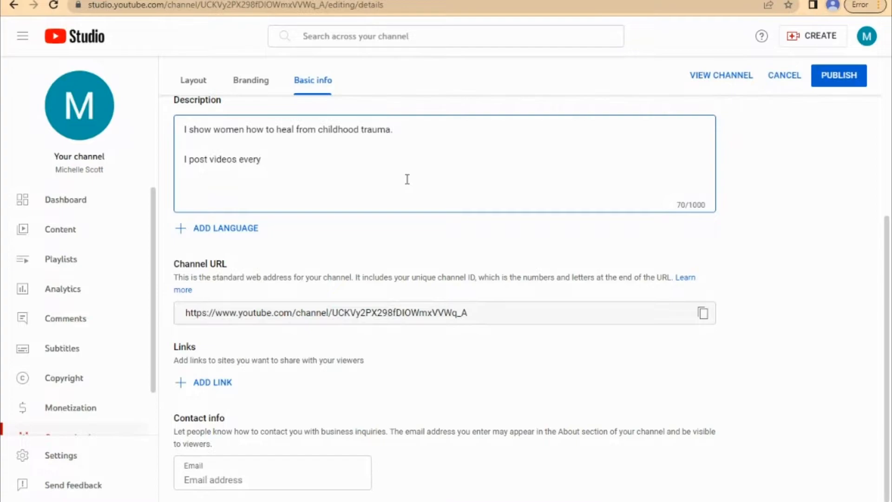
text( Tuesday)
key(Return)
text(Thursday)
key(Return)
text(S)
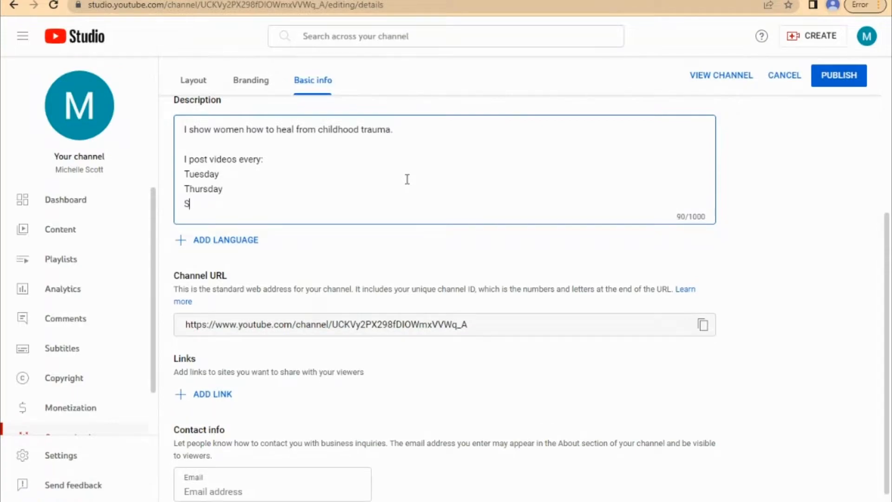
text(aturday)
Append a theme to each day in the description: "- Tools of the Trade" for Tuesday, "- Tech Thursday" for Thursday and "- Self-Care" for Saturday.
key(Up)
key(Up)
text(- Tools of the Trade)
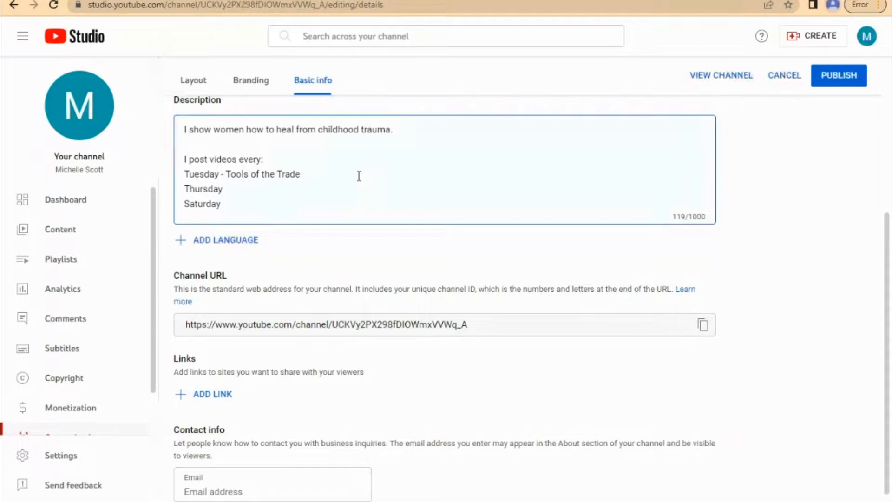
key(Down)
text(- Tech Thursday)
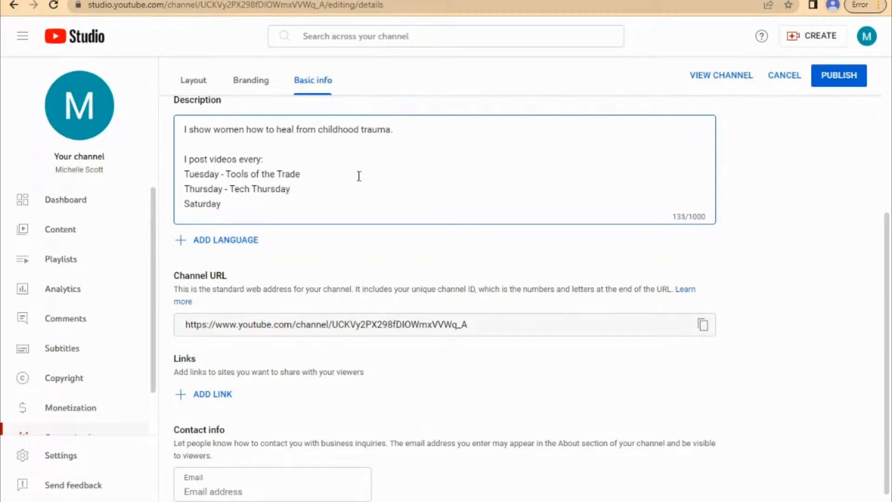
key(Down)
text(- Self-Care)
click(344, 186)
scroll(358, 195, up, 5)
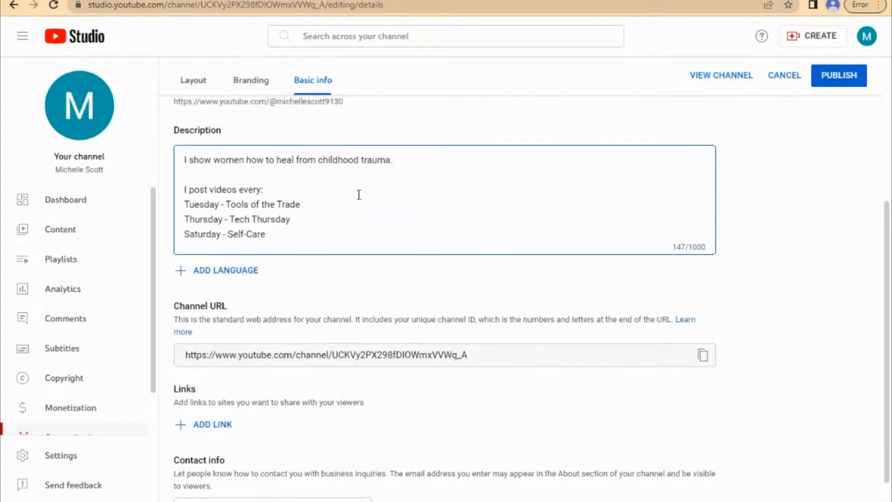
scroll(358, 209, down, 5)
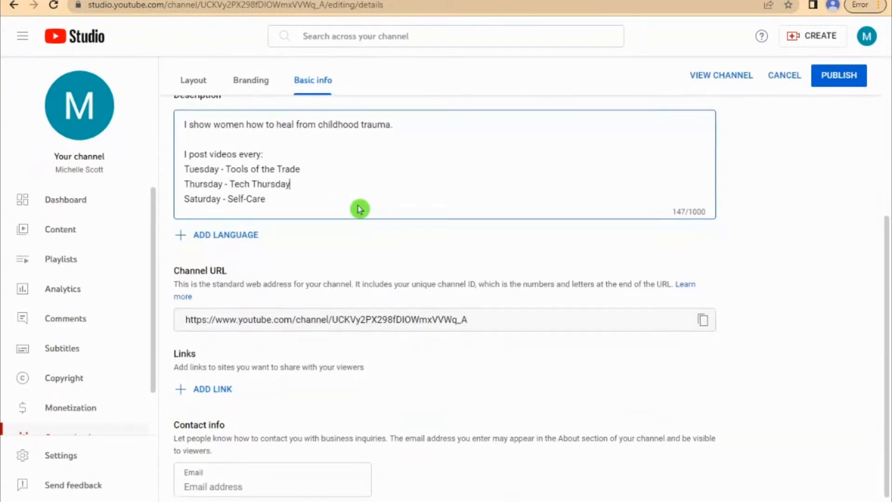
Enter the business e-mail address in the channel's contact info.
scroll(367, 216, down, 1)
click(344, 478)
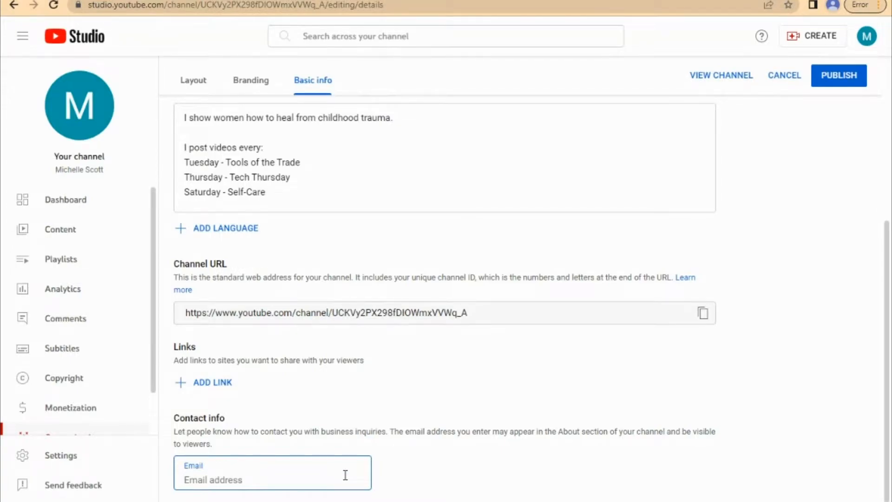
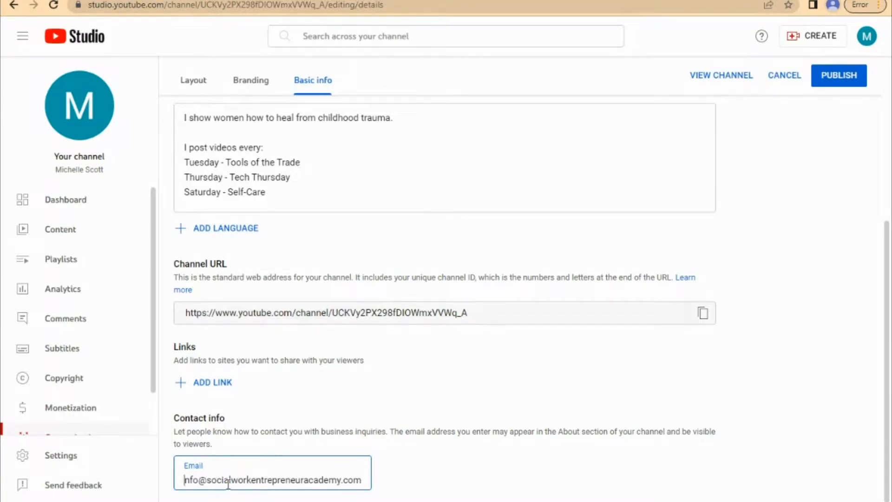
Publish the changes to the channel's basic info.
click(425, 446)
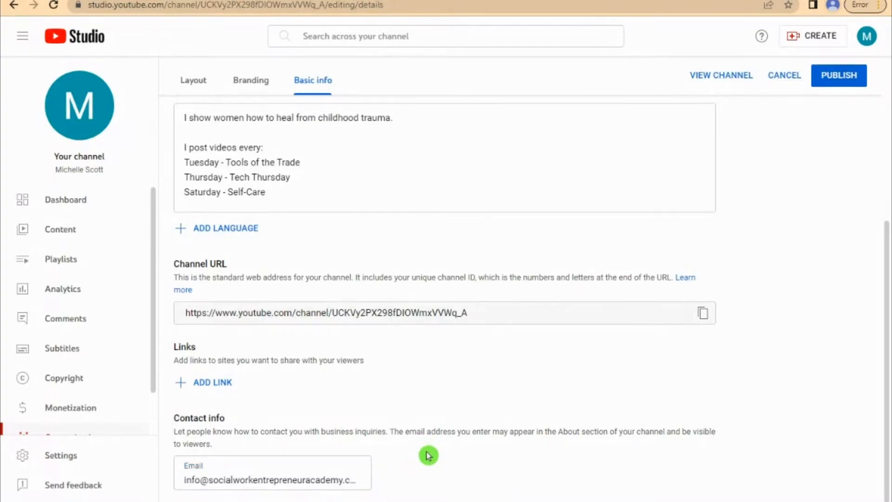
scroll(428, 455, up, 4)
scroll(430, 453, up, 2)
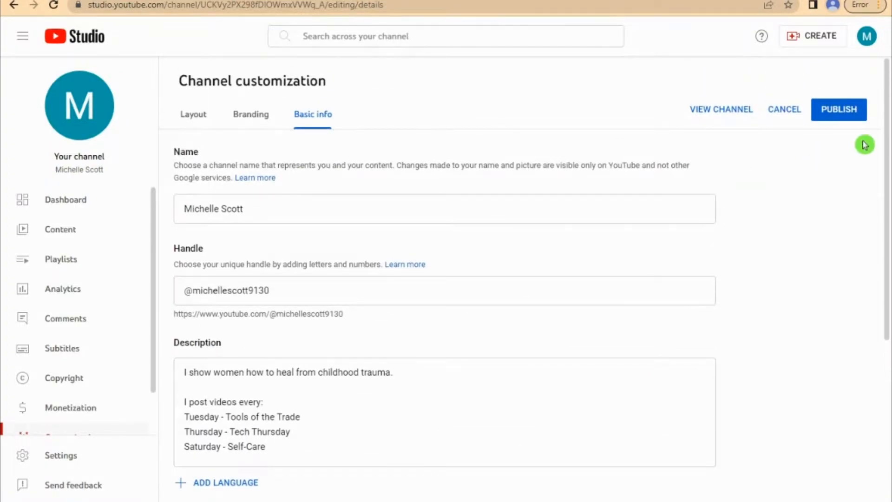
click(830, 119)
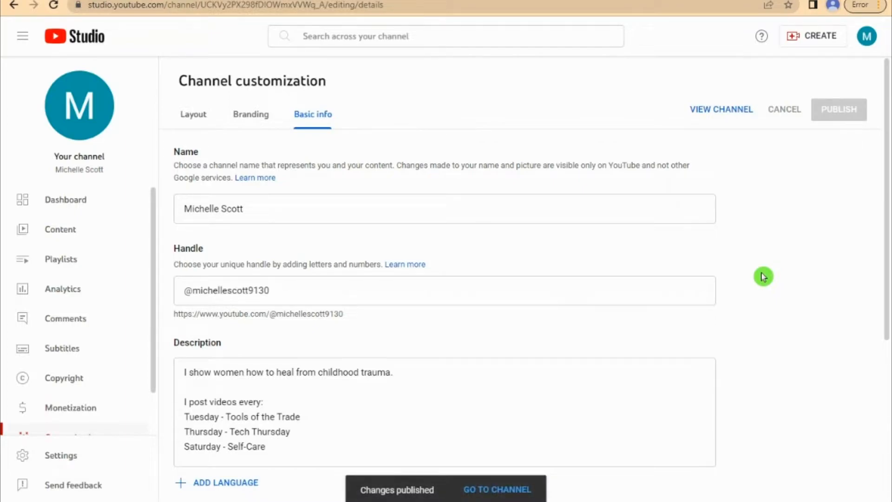
View the public channel's About page with its business e-mail address revealed, and return to the channel customization.
click(736, 113)
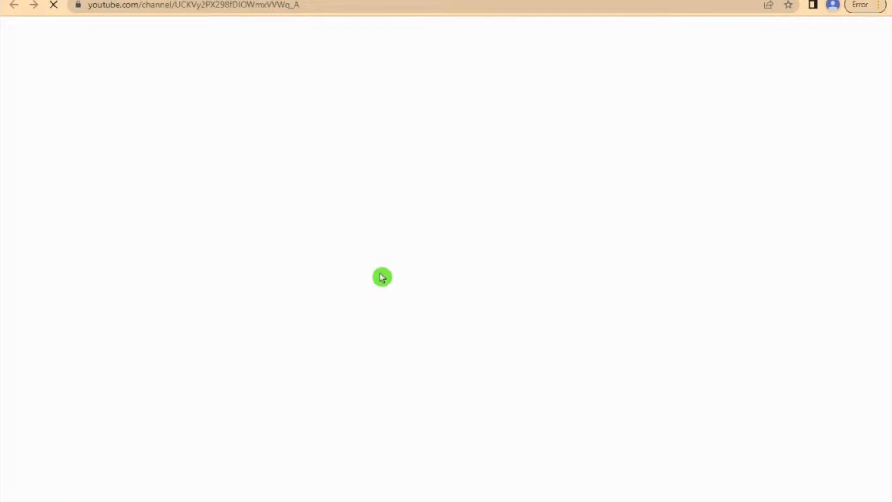
click(462, 130)
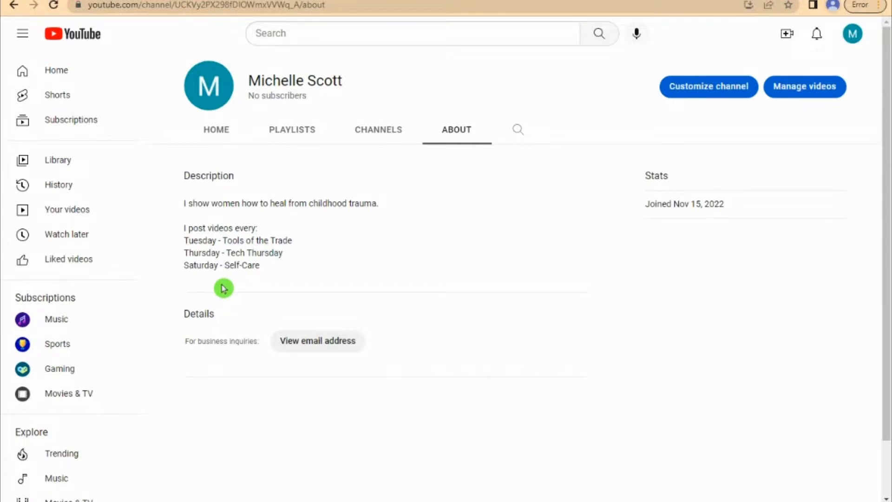
click(310, 341)
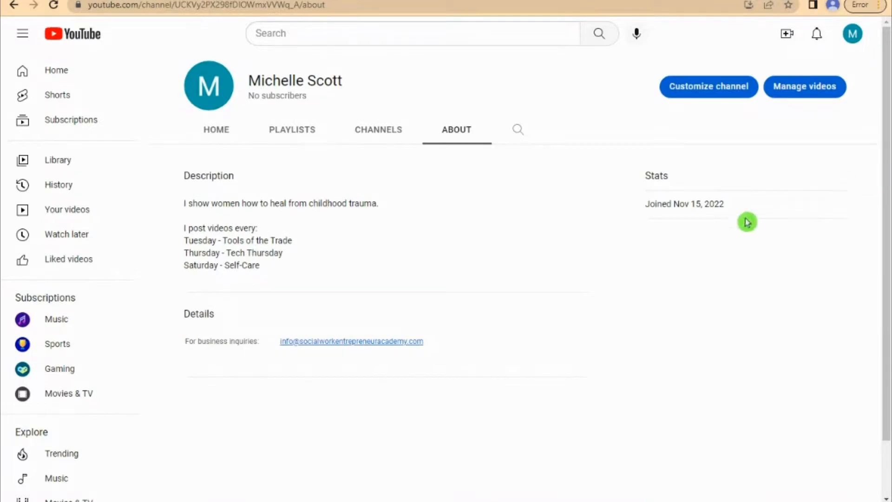
click(707, 94)
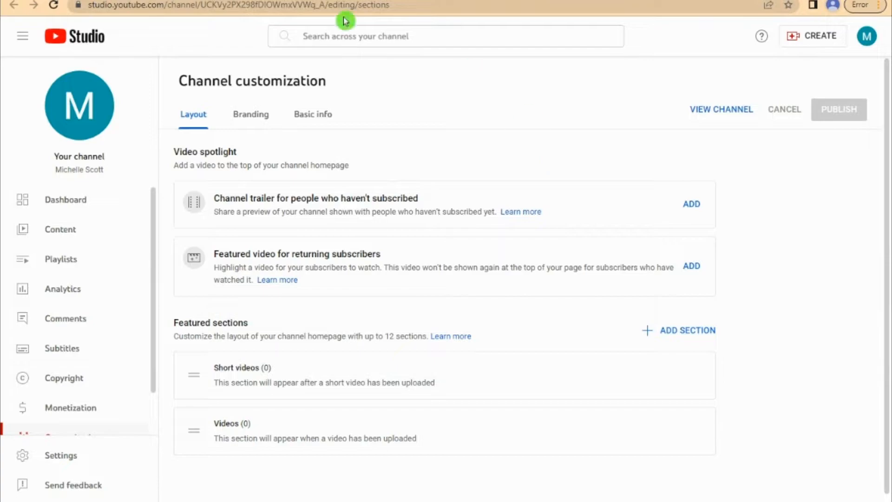
Upload the image "Untitled design (25)" from the Downloads folder as the channel's profile picture in the branding settings.
click(253, 116)
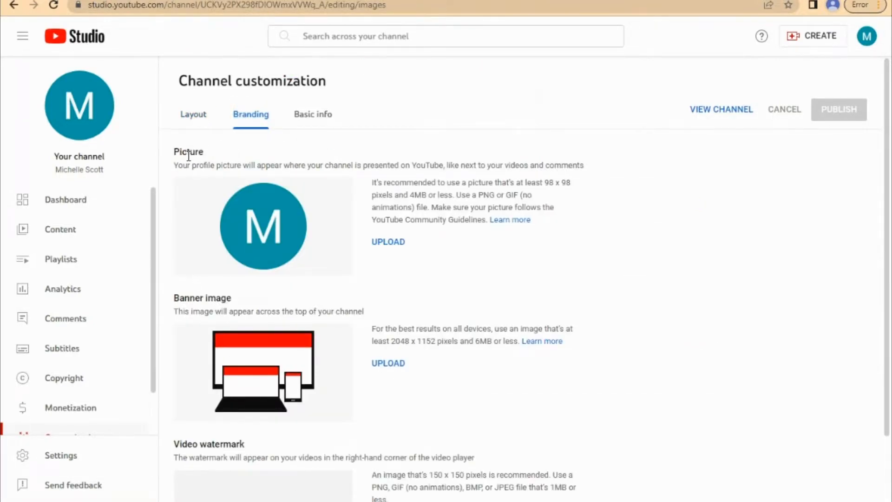
click(173, 159)
click(172, 311)
click(206, 288)
scroll(206, 289, down, 2)
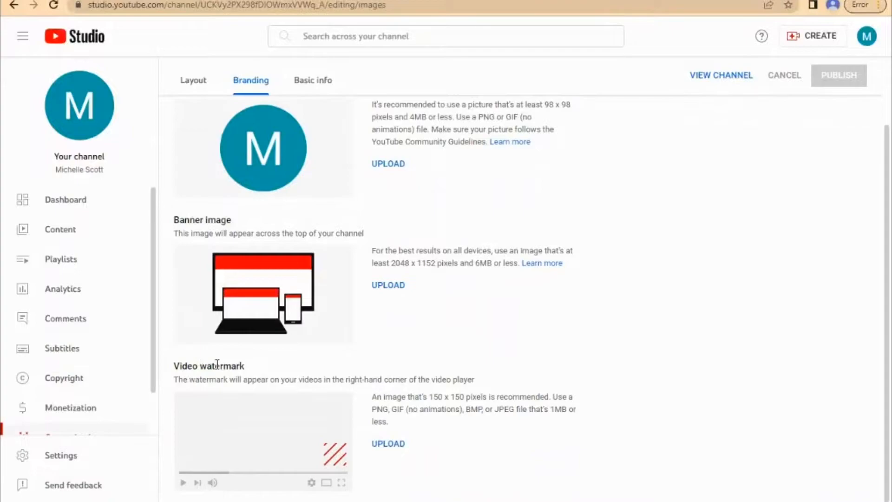
scroll(721, 318, up, 2)
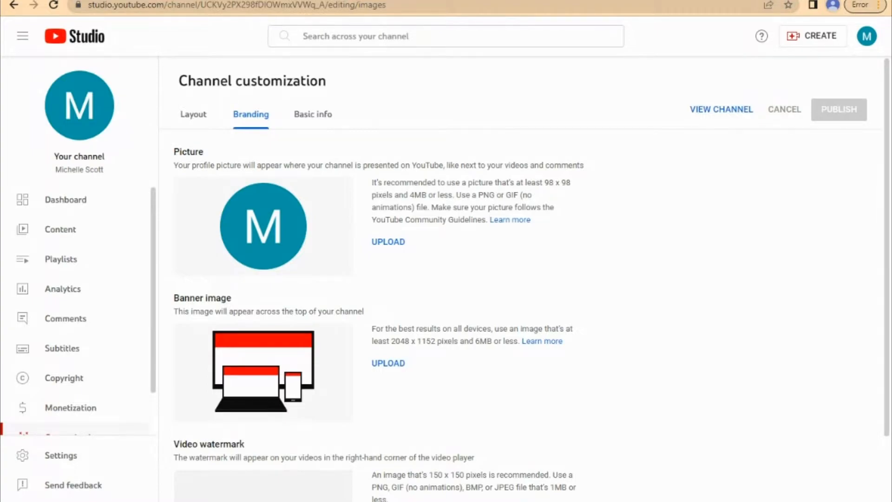
click(387, 241)
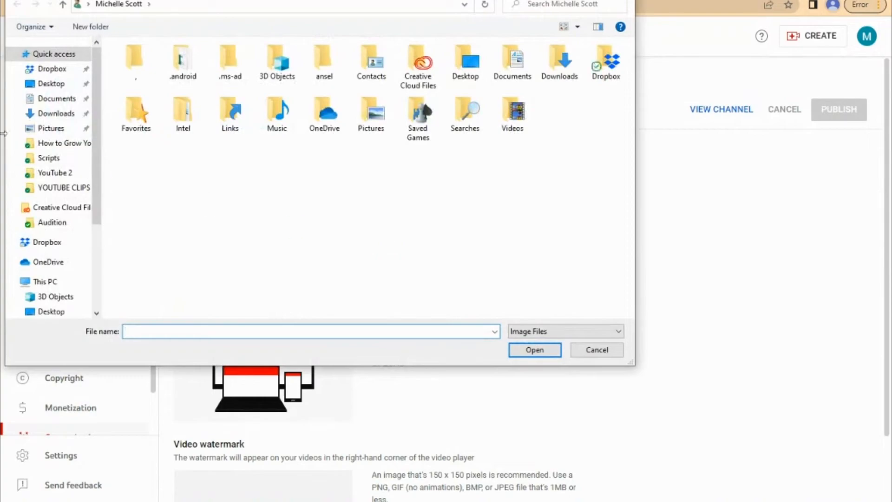
click(56, 114)
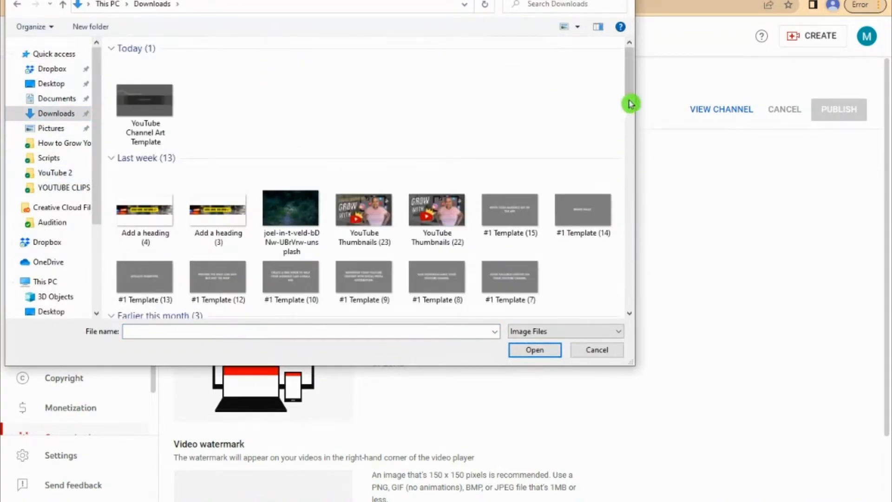
drag(625, 74, 638, 285)
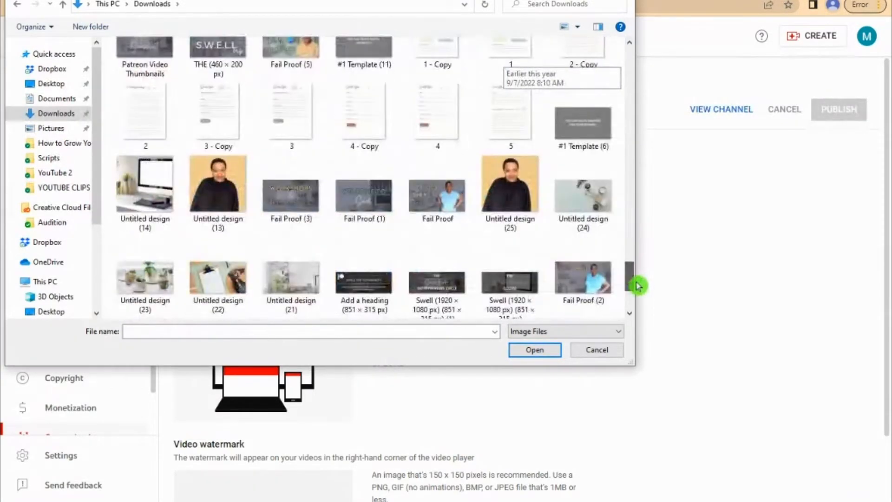
click(508, 204)
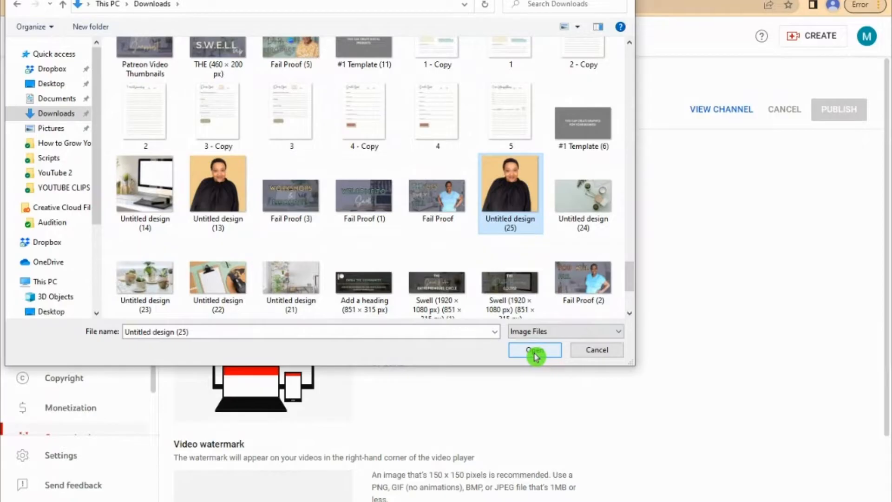
click(535, 355)
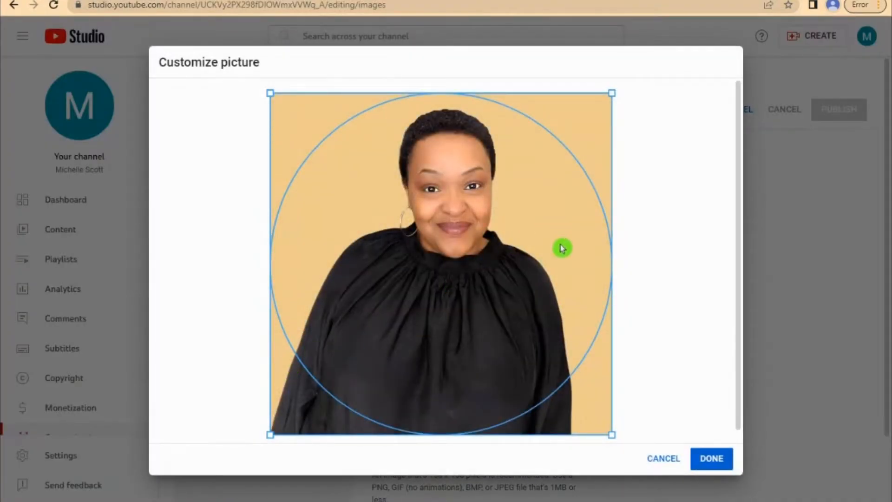
Crop the profile picture to a smaller square centred on the head and shoulders, and apply it.
drag(612, 93, 523, 201)
drag(430, 302, 482, 185)
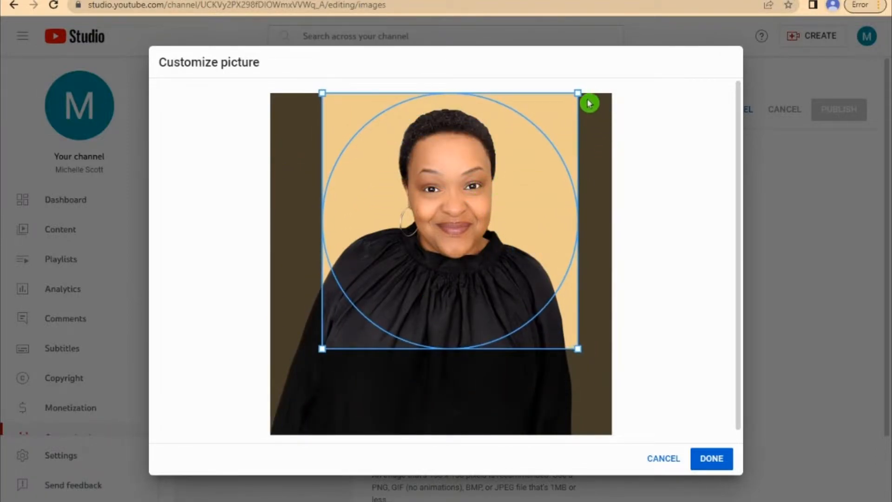
drag(578, 93, 557, 130)
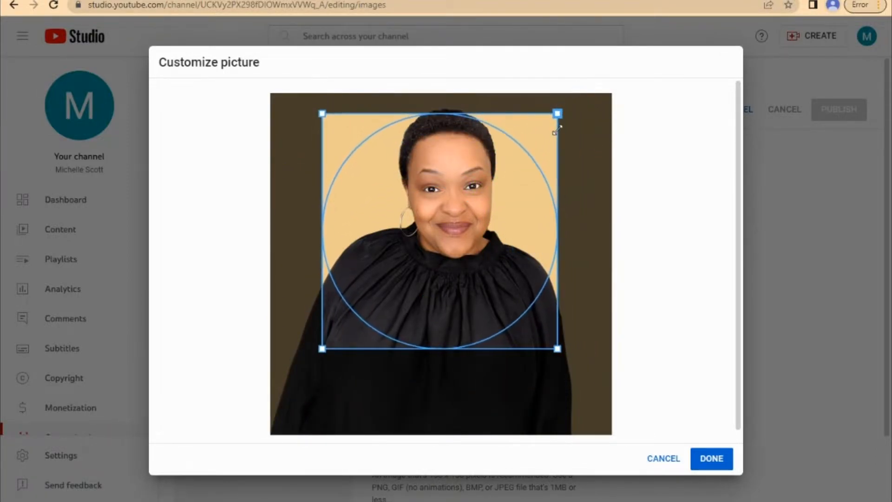
drag(479, 175, 475, 149)
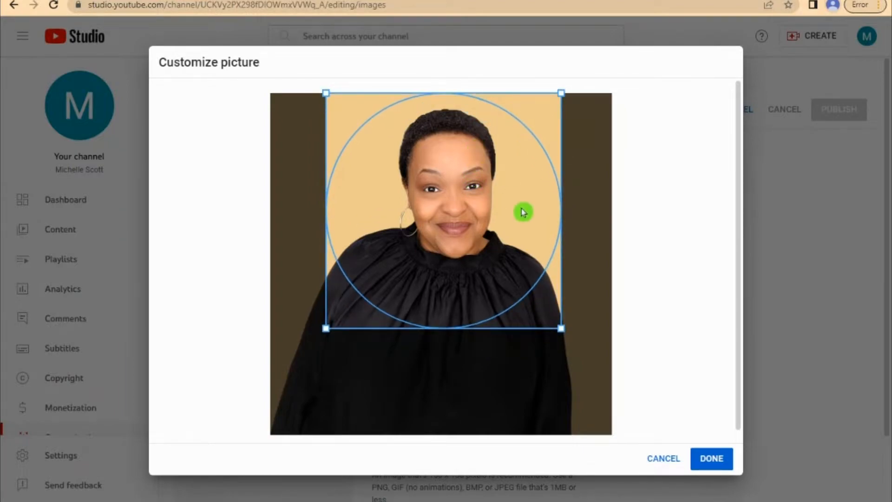
click(714, 459)
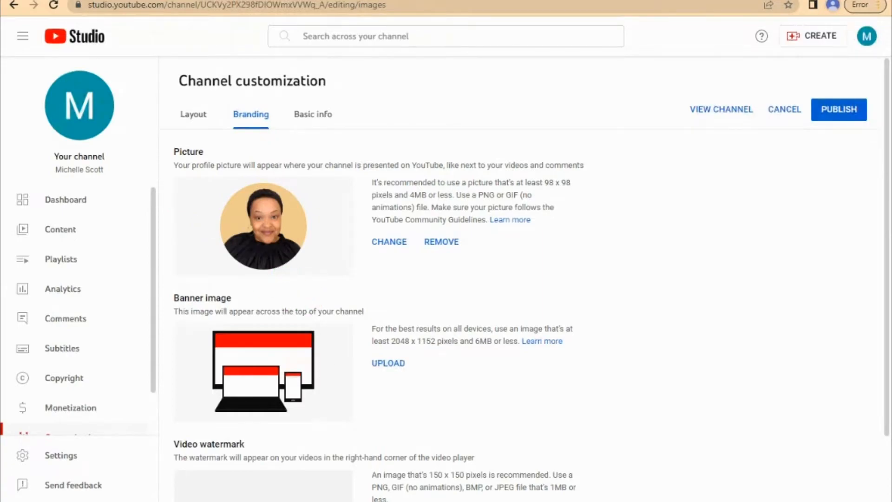
Upload "Add a heading (4)" from the Downloads folder as the channel's banner image, keeping the full crop area.
click(390, 365)
click(139, 239)
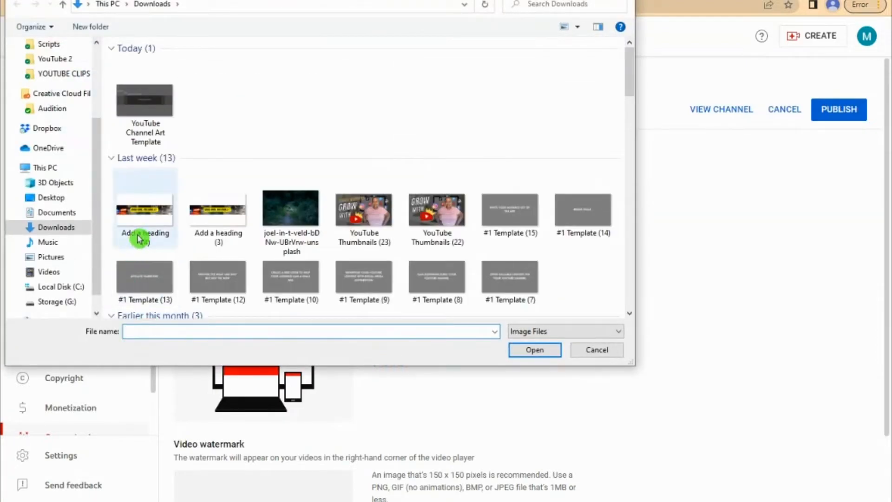
click(535, 351)
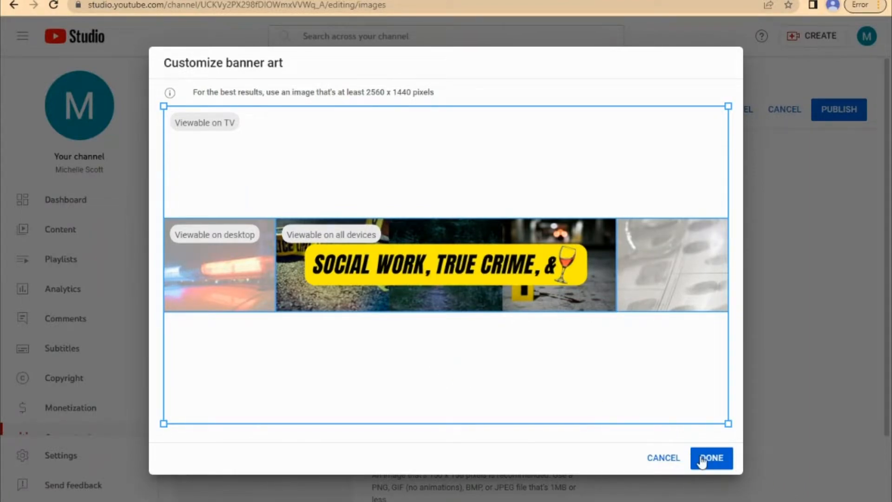
click(702, 460)
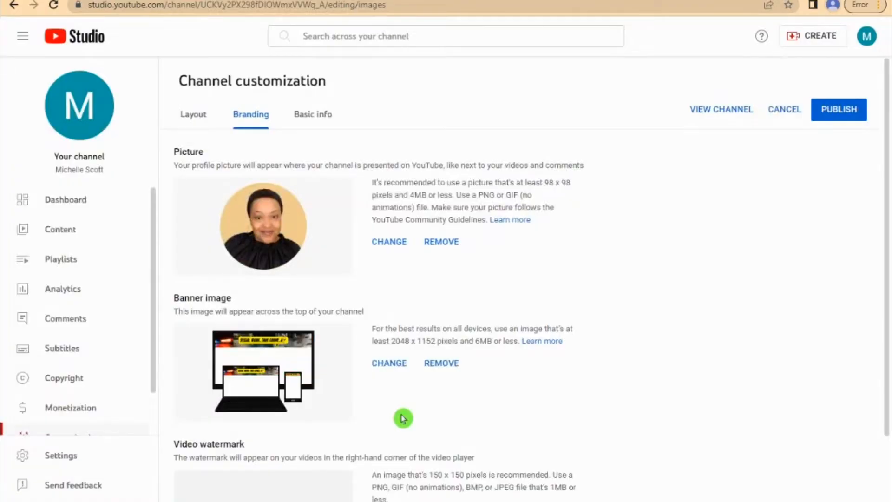
Upload the subscribe image with the bell, "Untitled design (4)", as the video watermark, keeping the full crop area.
scroll(593, 350, down, 2)
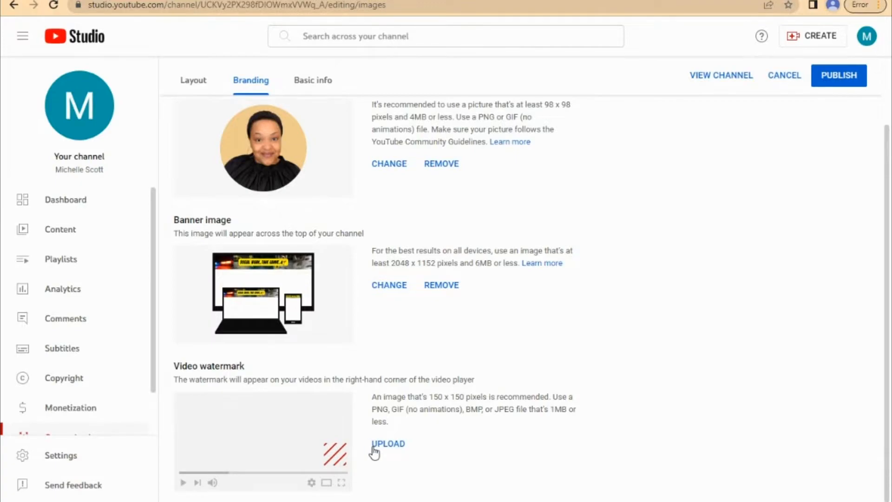
click(375, 446)
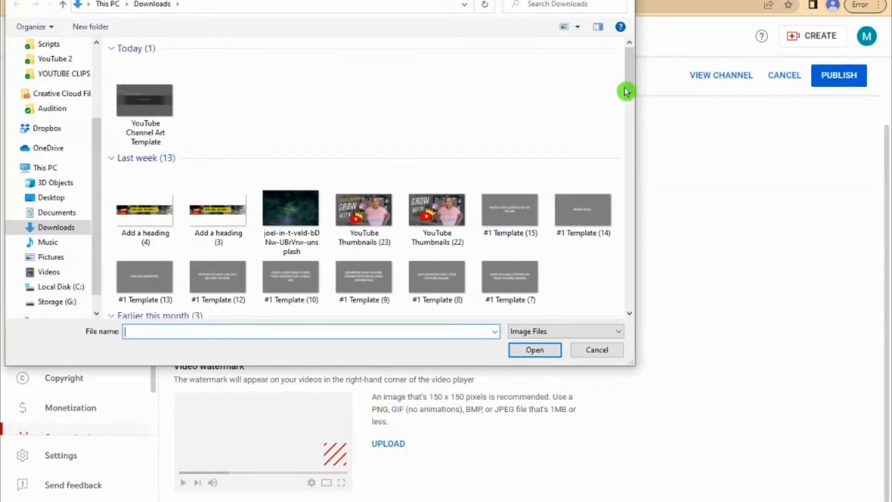
drag(626, 91, 645, 180)
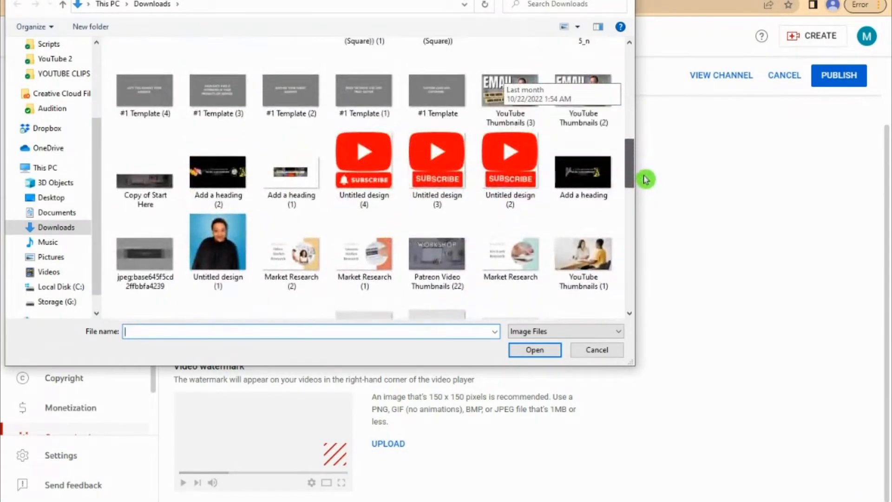
click(360, 202)
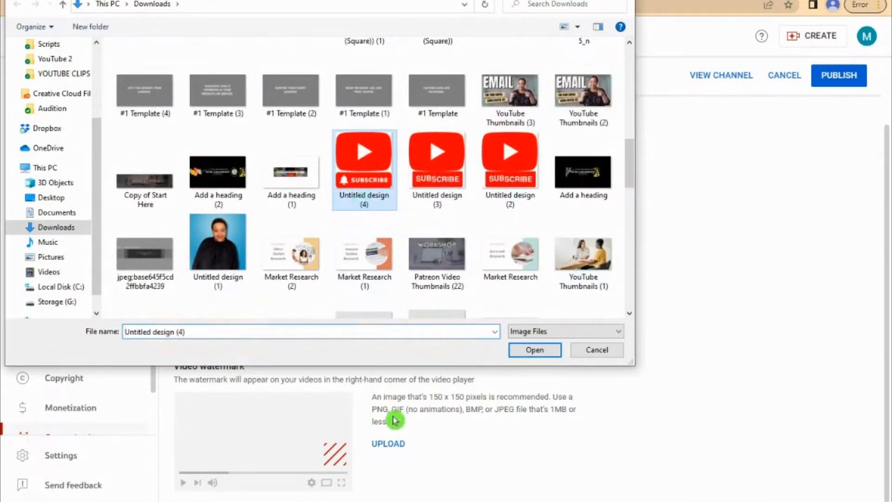
click(536, 350)
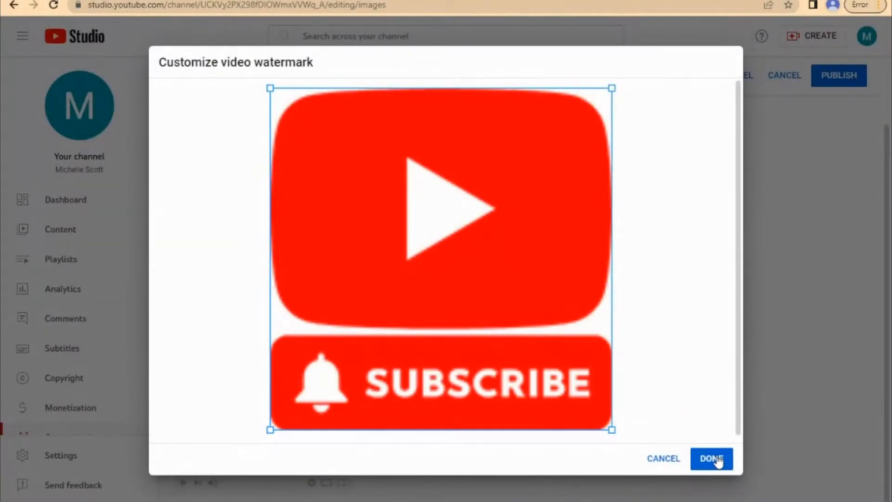
click(718, 461)
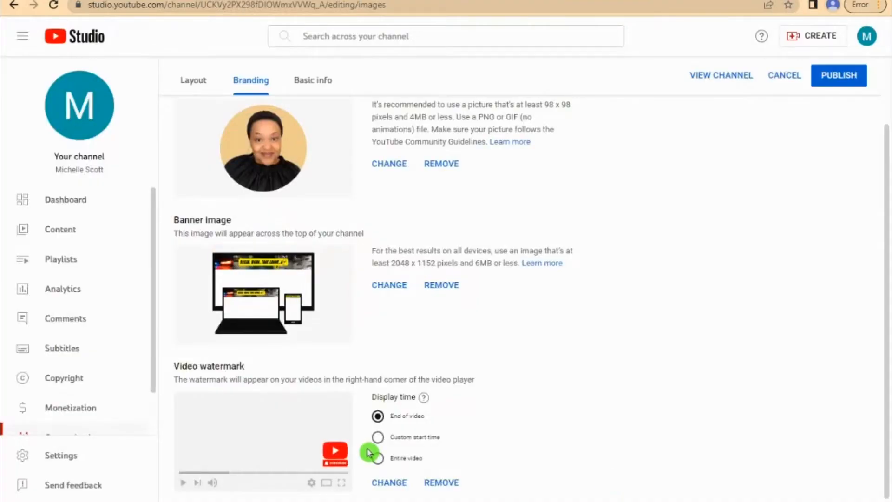
Set the video watermark's display time to Entire video and publish the branding changes.
scroll(555, 359, down, 1)
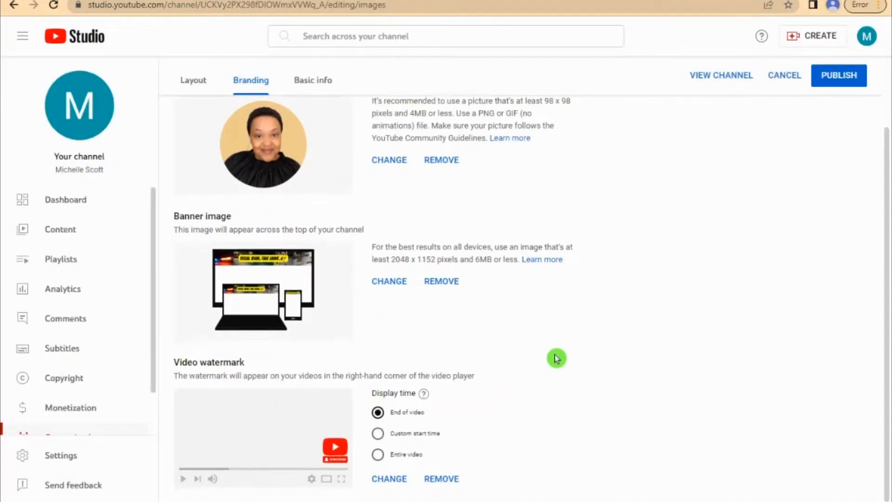
scroll(310, 154, up, 2)
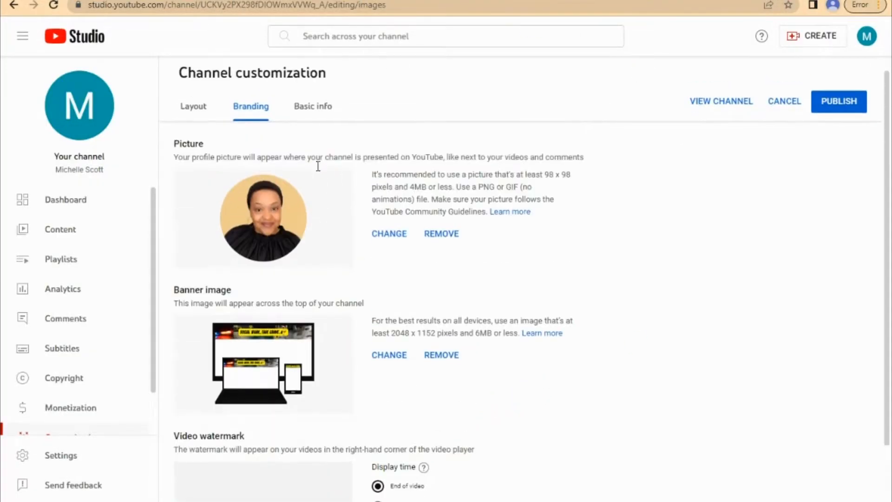
scroll(225, 205, down, 2)
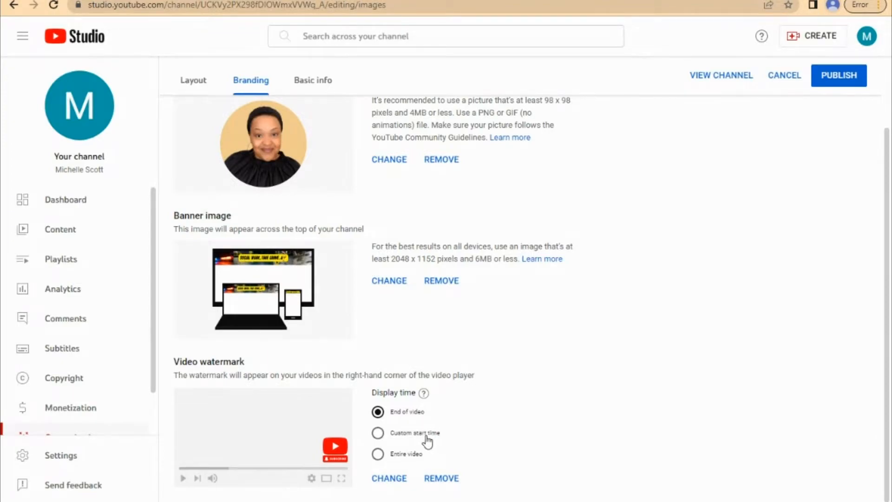
click(378, 454)
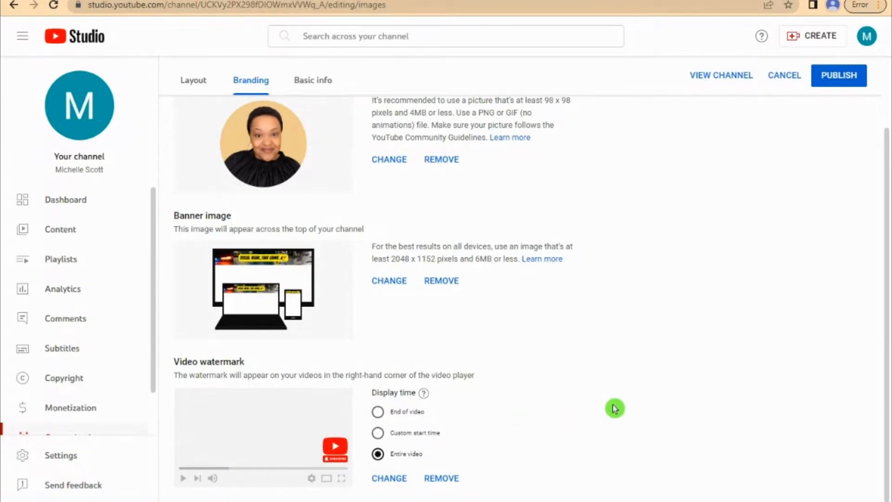
click(849, 78)
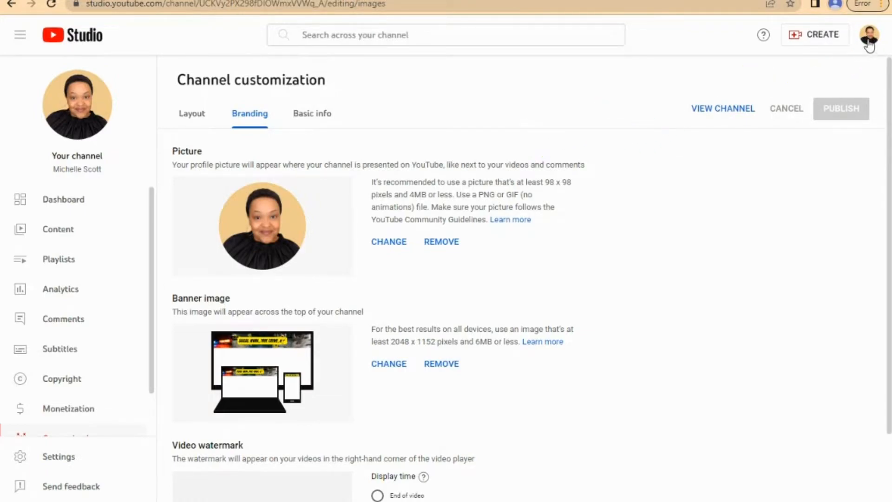
Add a Popular videos section to the featured sections of the channel's homepage layout.
click(190, 120)
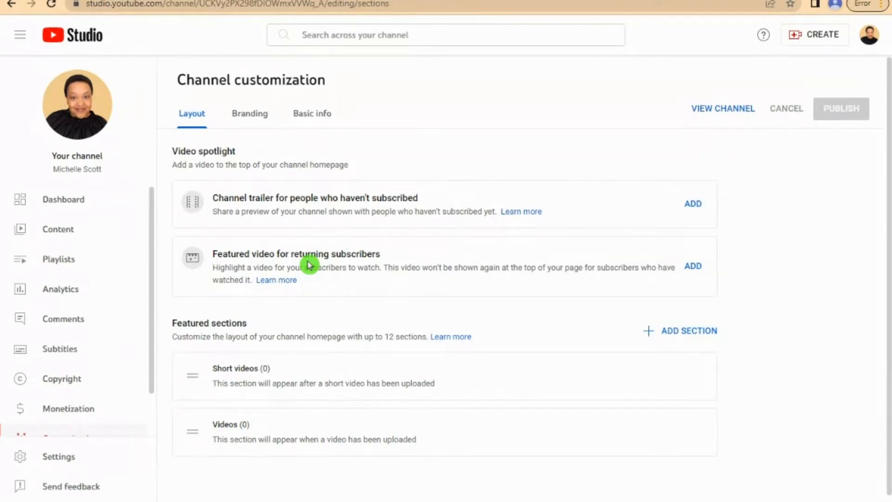
scroll(525, 258, down, 1)
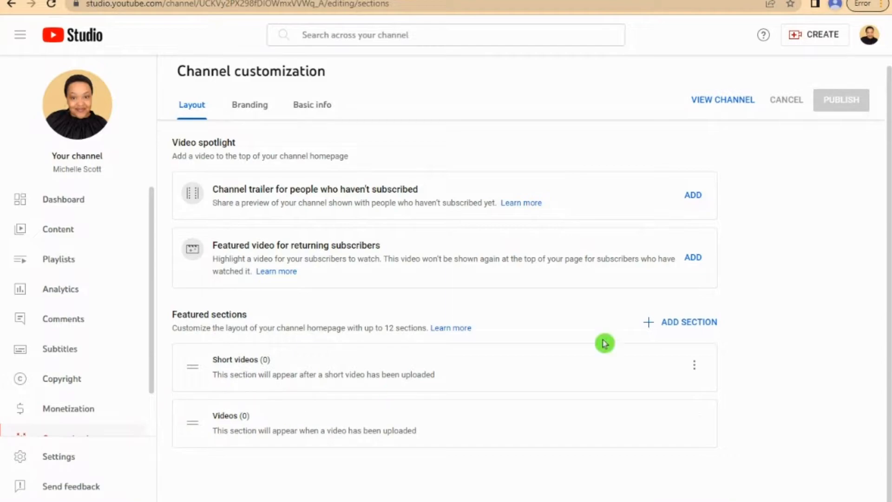
click(649, 324)
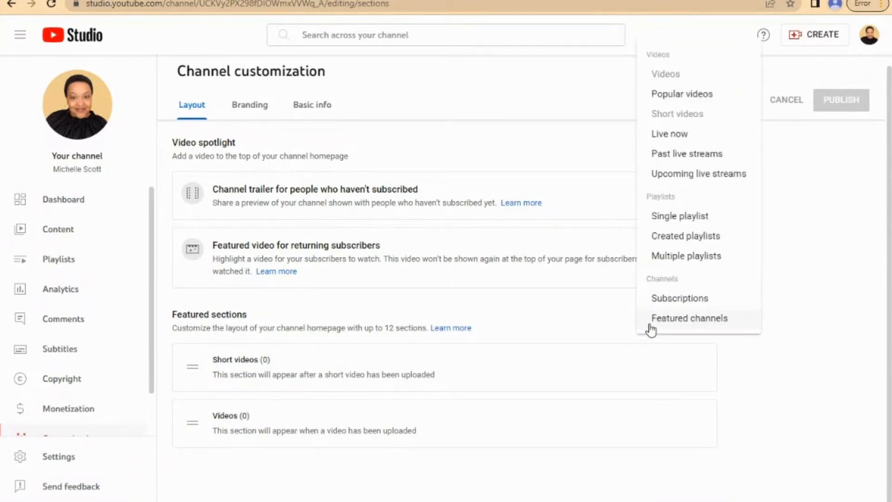
click(687, 96)
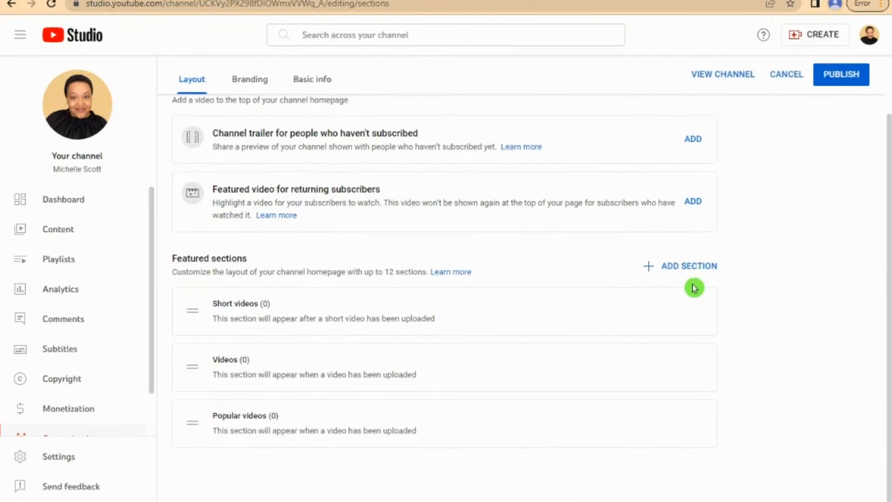
Add Live now, Past live streams and Upcoming live streams to the homepage's featured sections.
click(650, 274)
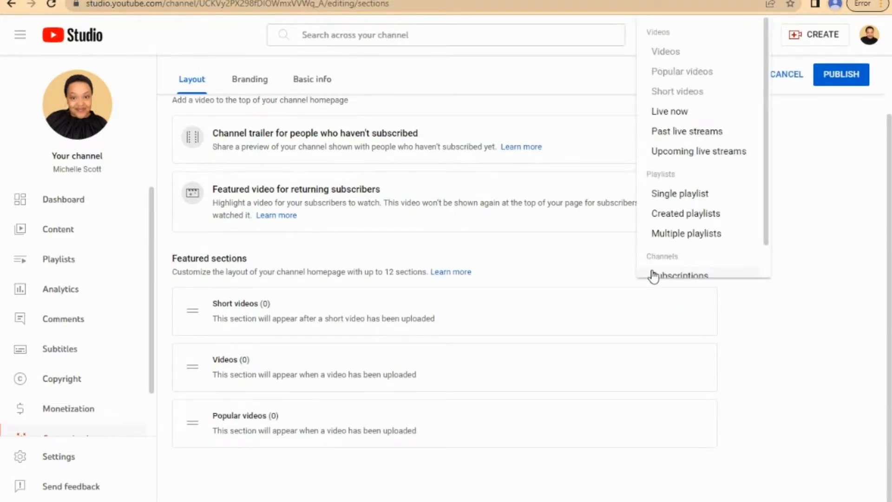
click(670, 122)
click(637, 224)
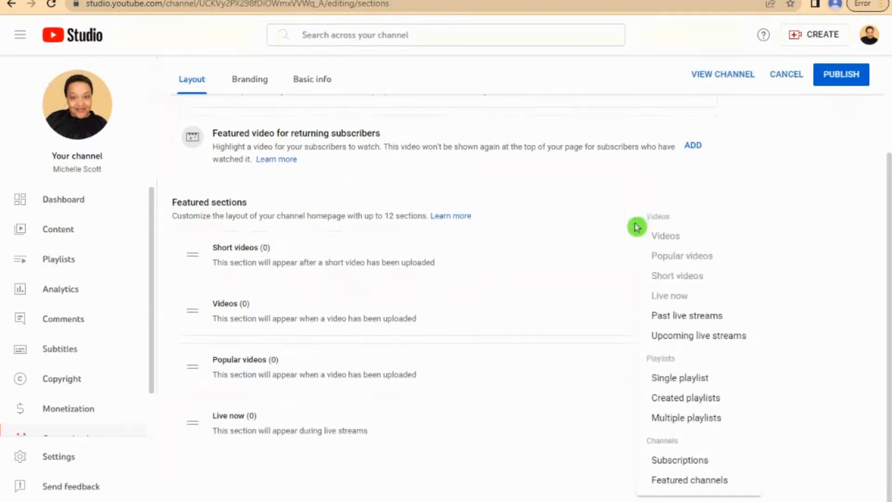
click(686, 316)
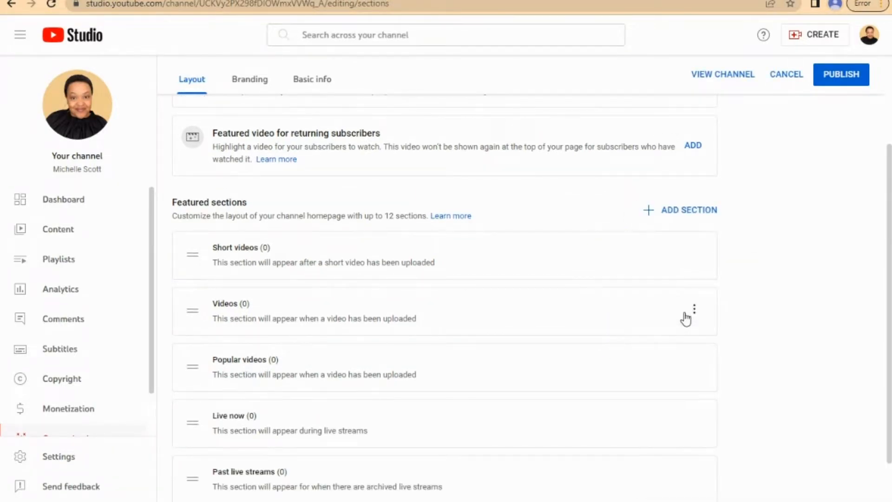
scroll(660, 307, down, 1)
click(657, 154)
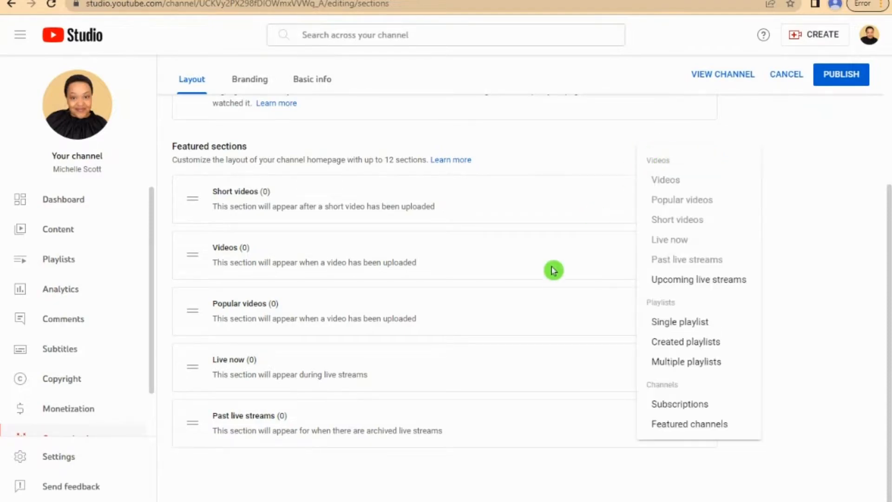
click(657, 281)
Check the remaining section types that can be added to the homepage, and publish the layout changes.
scroll(619, 207, up, 3)
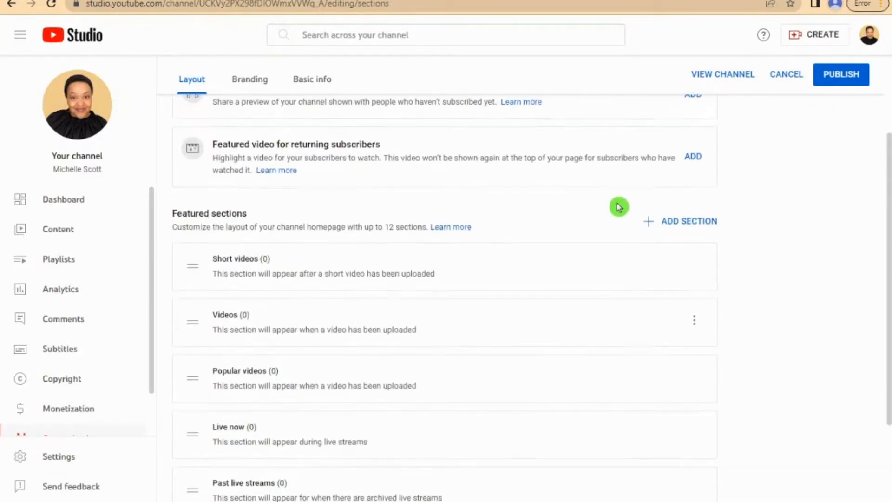
click(649, 224)
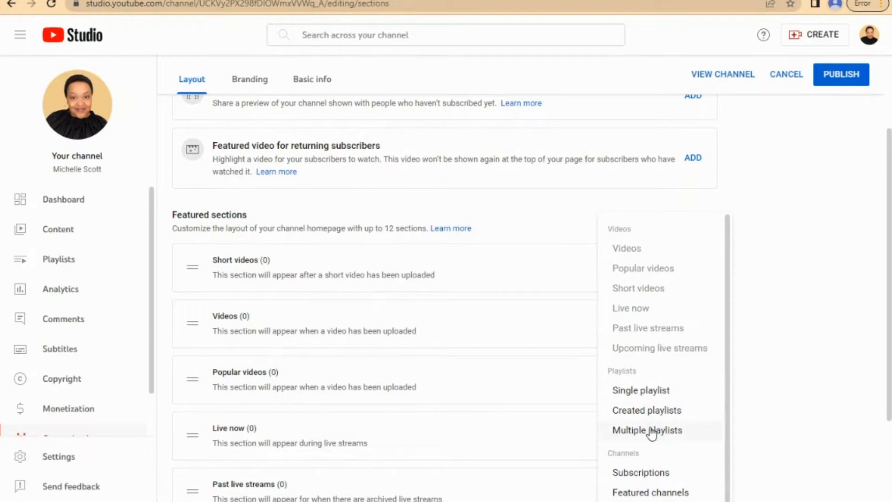
click(821, 213)
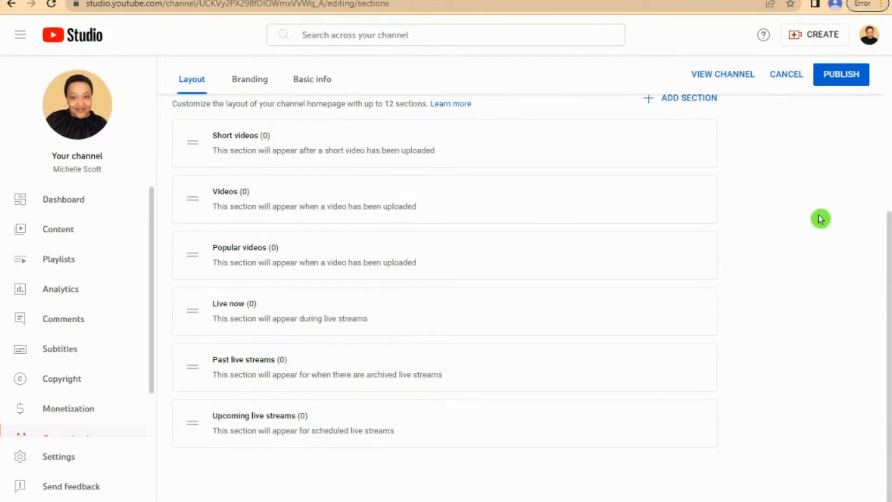
scroll(821, 219, up, 4)
scroll(821, 219, up, 1)
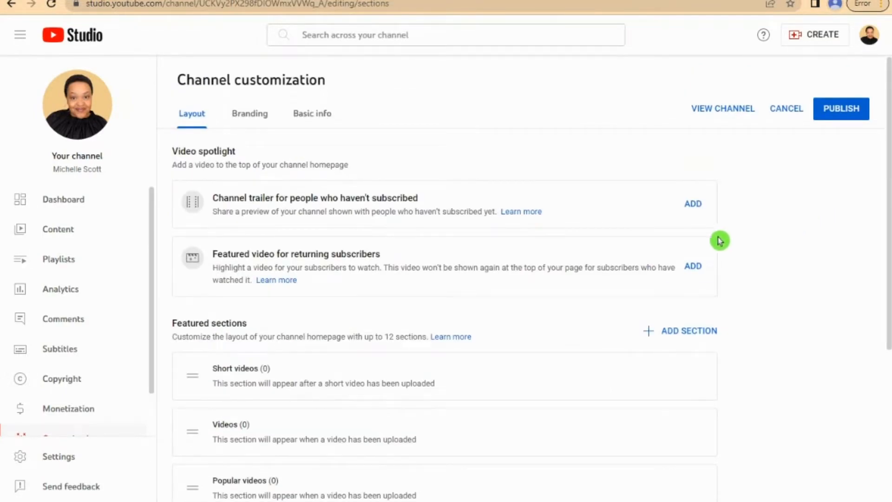
click(855, 109)
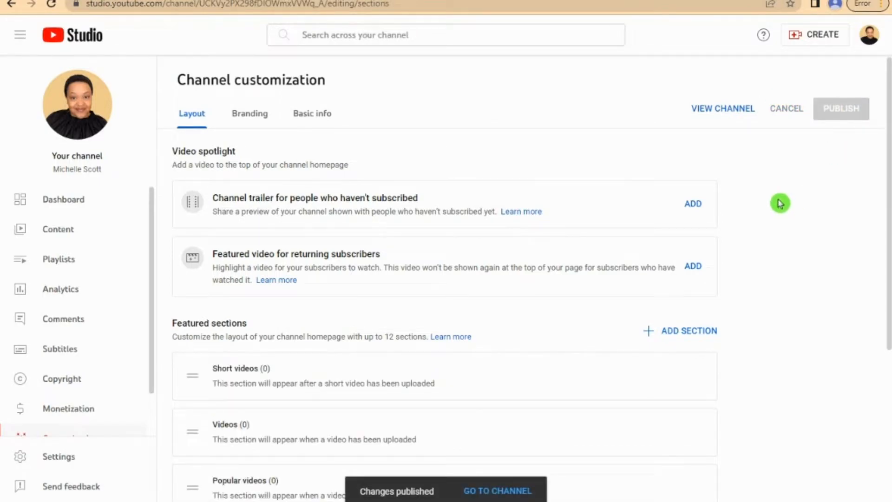
Move Videos to first place and Live now to second place among the featured sections, and publish the new order.
scroll(759, 191, down, 4)
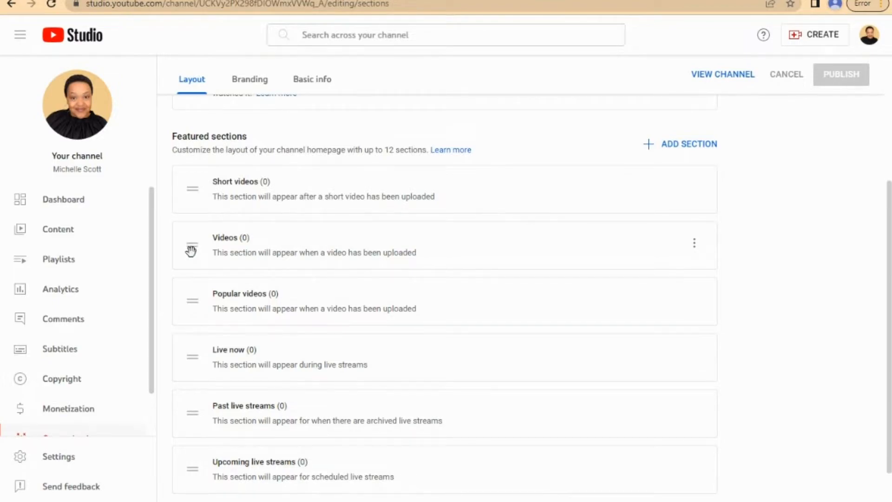
drag(191, 251, 183, 187)
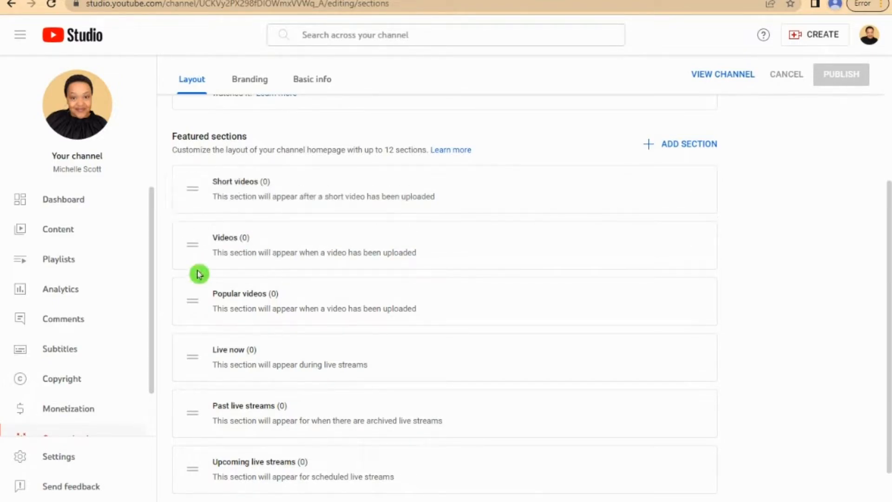
drag(189, 242, 207, 172)
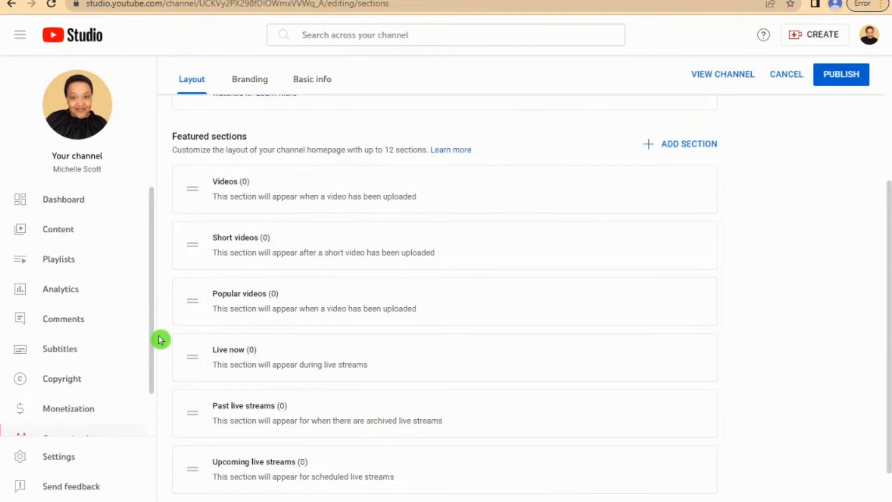
drag(187, 360, 191, 236)
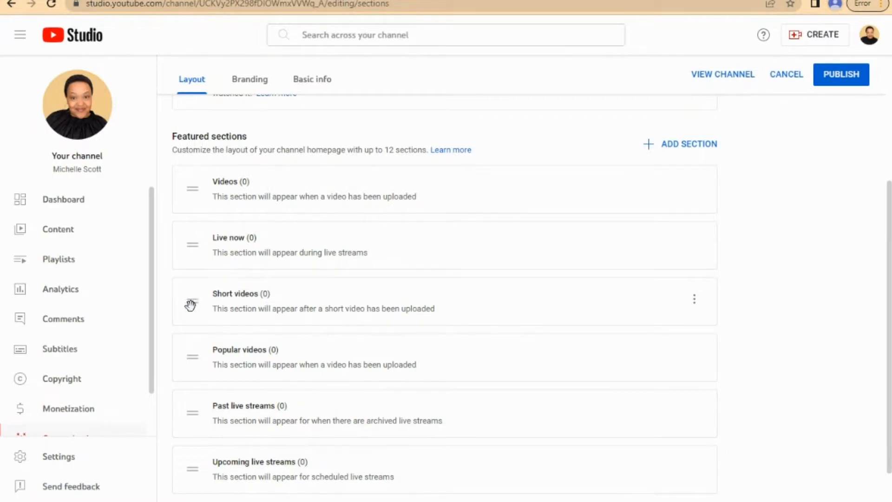
drag(190, 304, 219, 351)
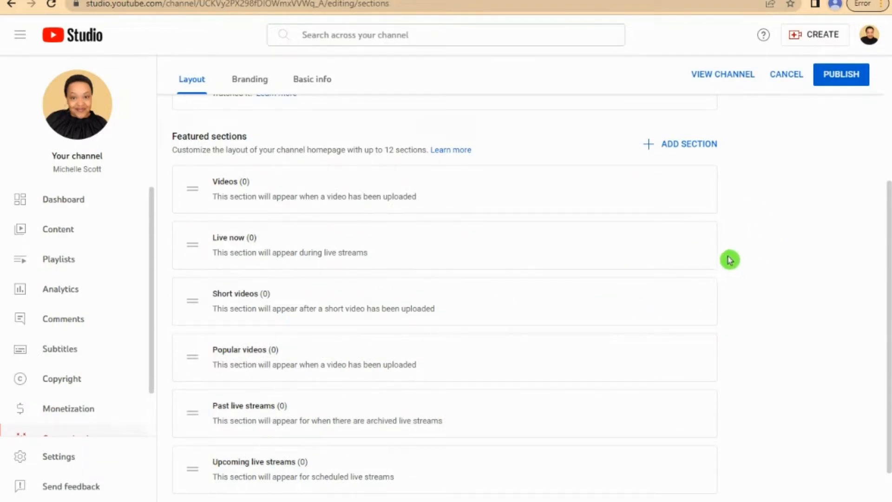
click(837, 84)
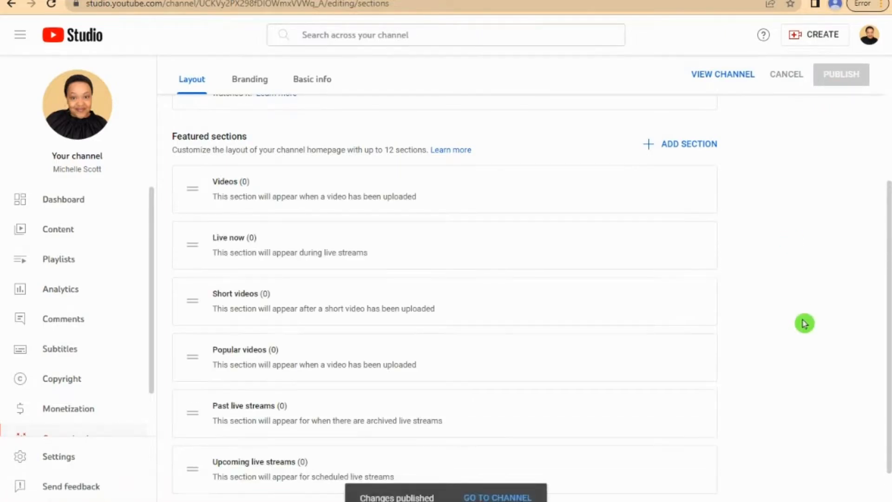
View the public channel page to inspect its banner and homepage, and return to the channel customization page.
scroll(801, 321, up, 4)
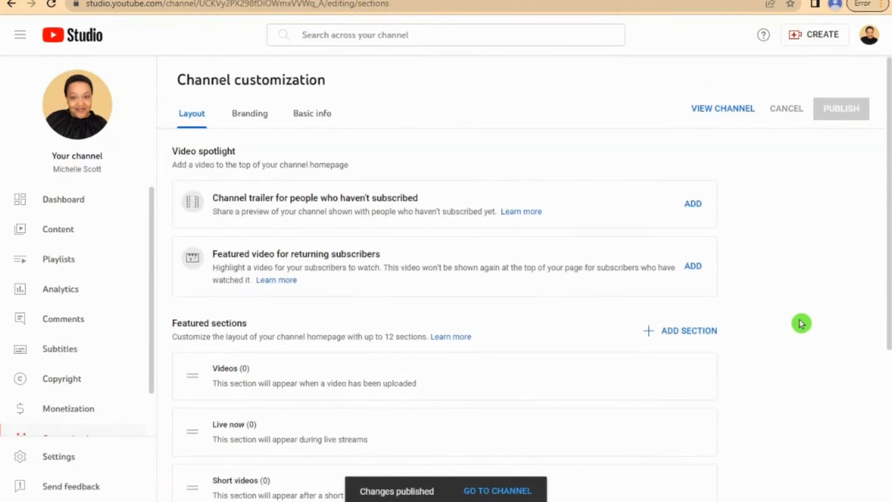
click(724, 112)
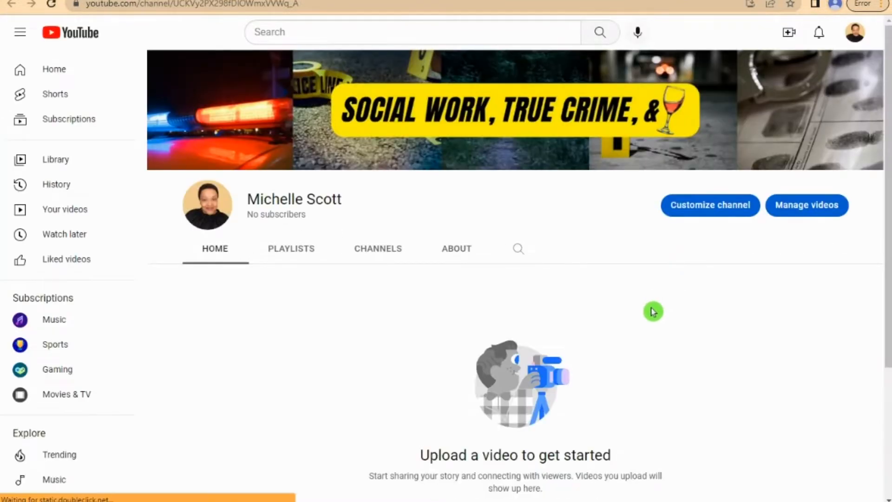
scroll(652, 313, down, 4)
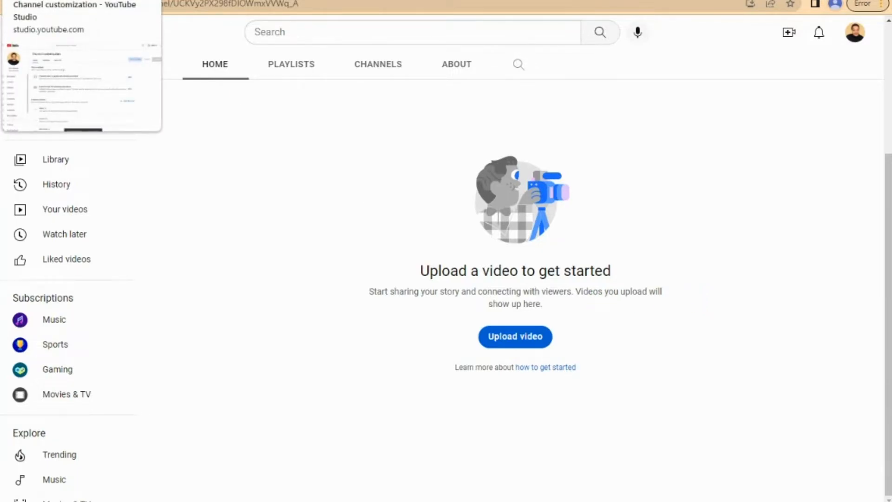
click(60, 0)
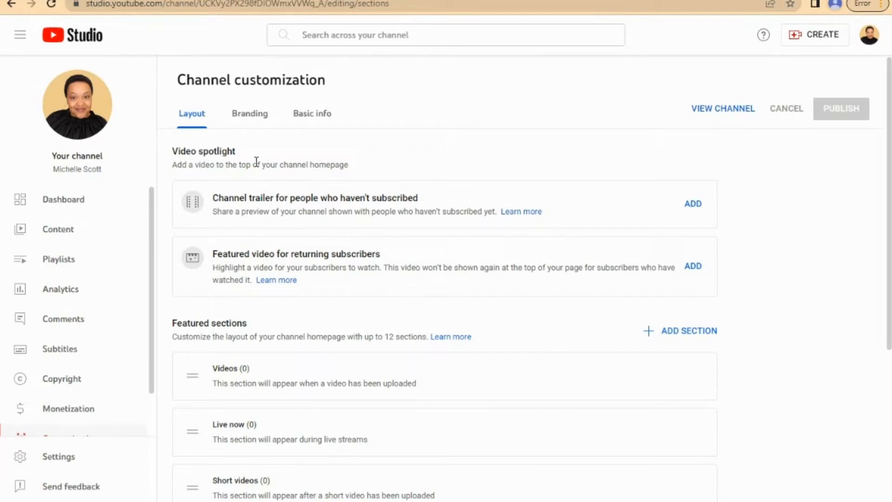
Compare TubeBuddy's One Month and One Year plan pricing on its website, and return to the TubeBuddy homepage.
click(177, 0)
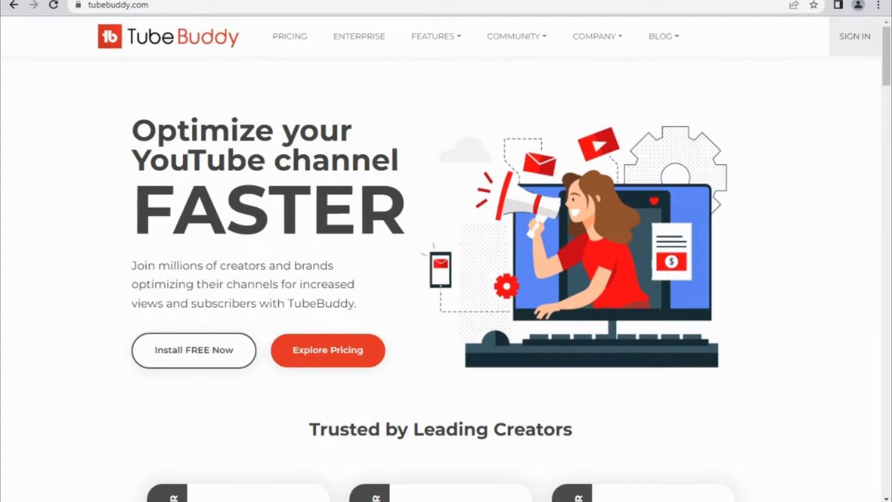
click(288, 44)
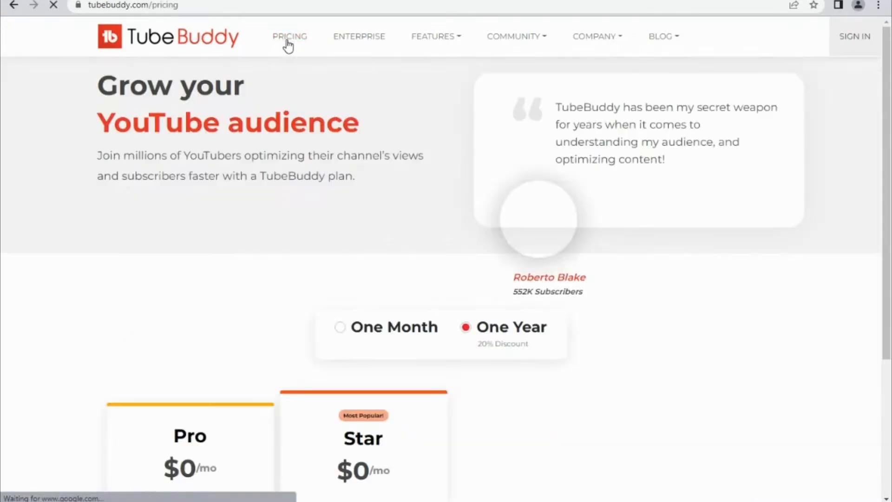
scroll(344, 156, down, 8)
scroll(279, 233, up, 3)
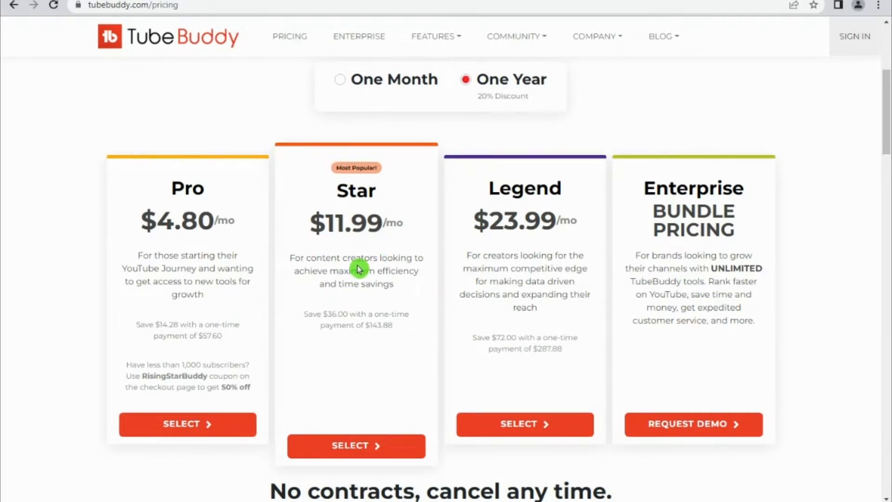
click(340, 81)
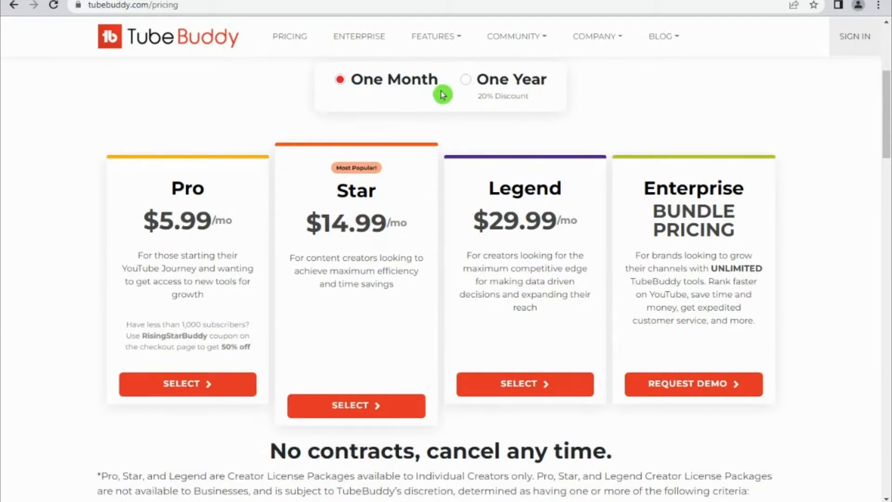
click(476, 83)
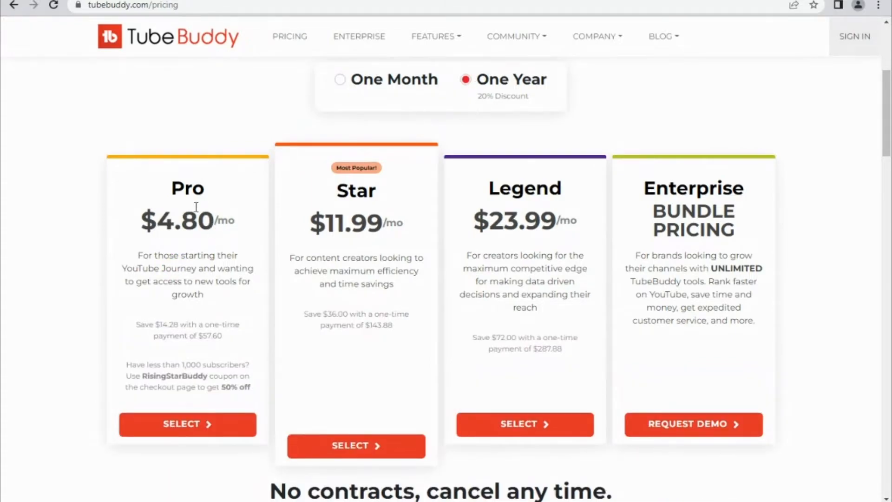
click(408, 87)
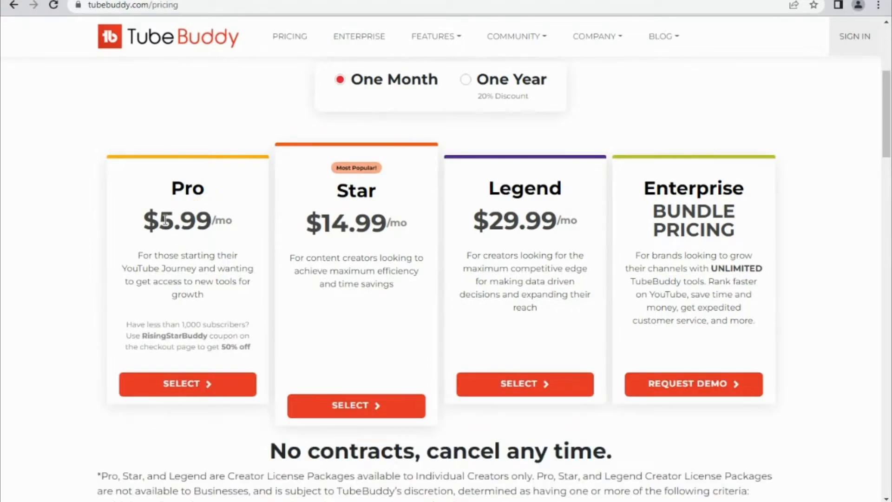
click(216, 222)
scroll(153, 346, up, 5)
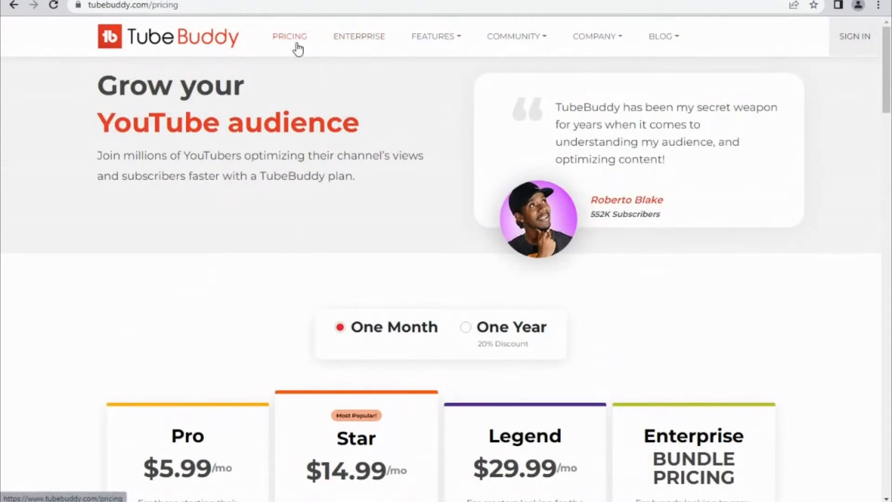
click(188, 51)
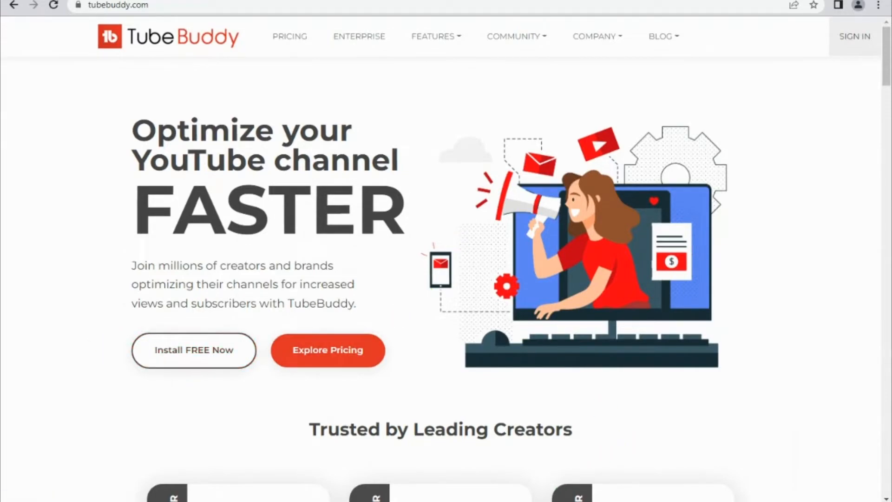
Switch to the browser window signed in to the channel and open tubebuddy.com in a new tab.
mouse_move(500, 501)
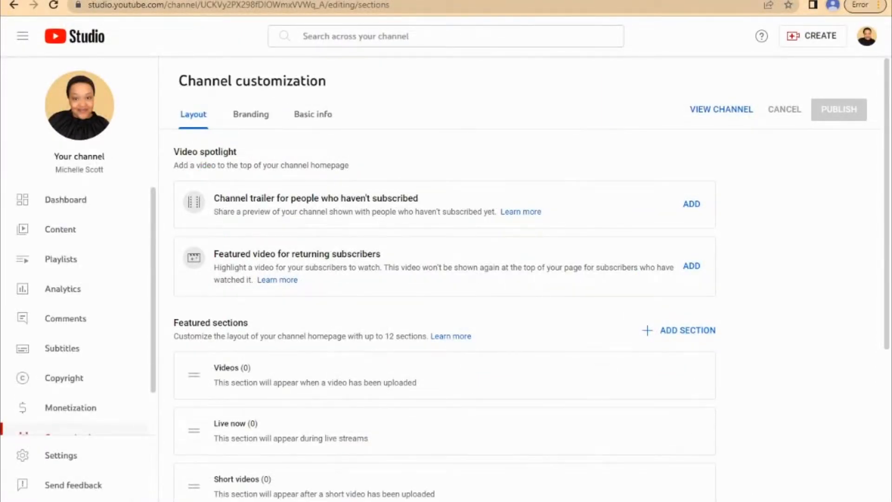
key(ctrl+t)
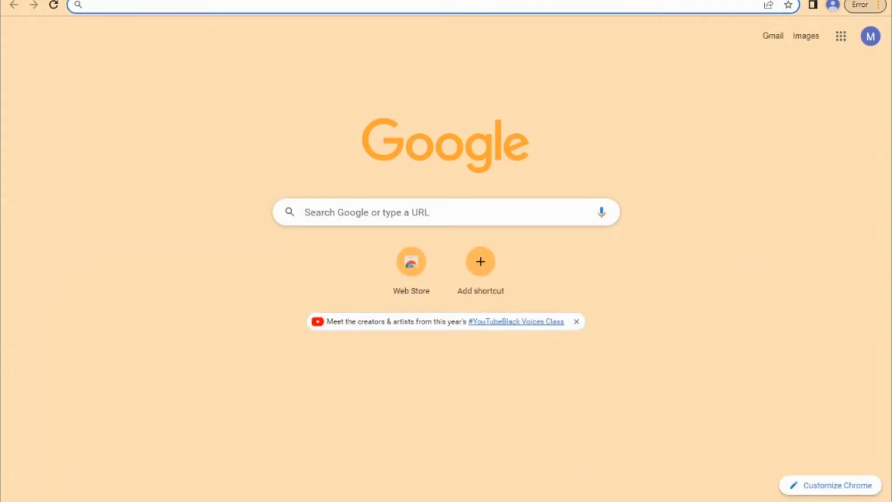
text(tubebuddy)
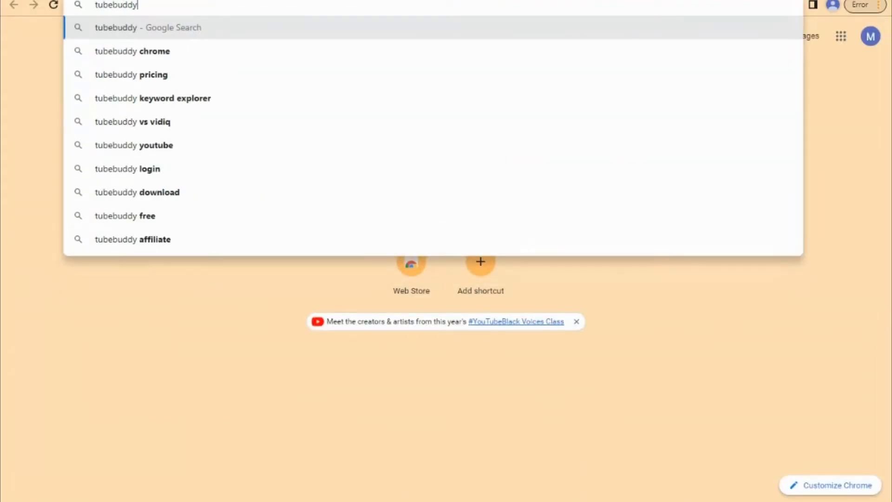
text(.com)
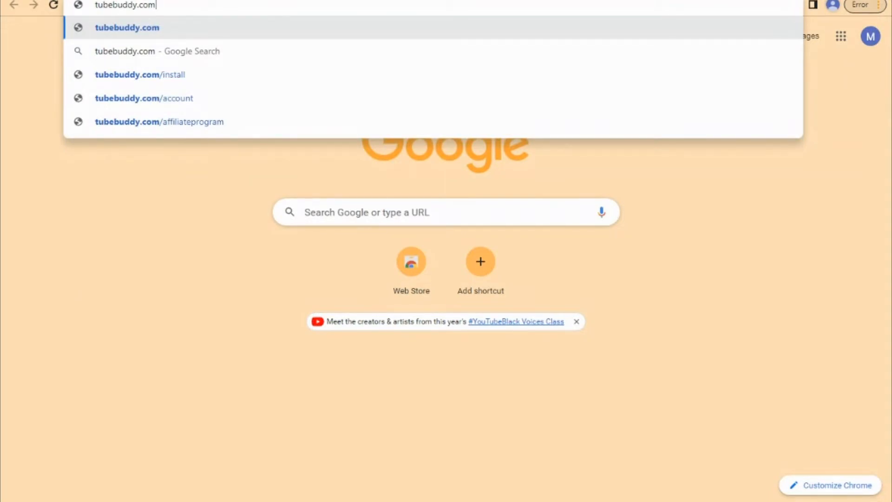
key(Return)
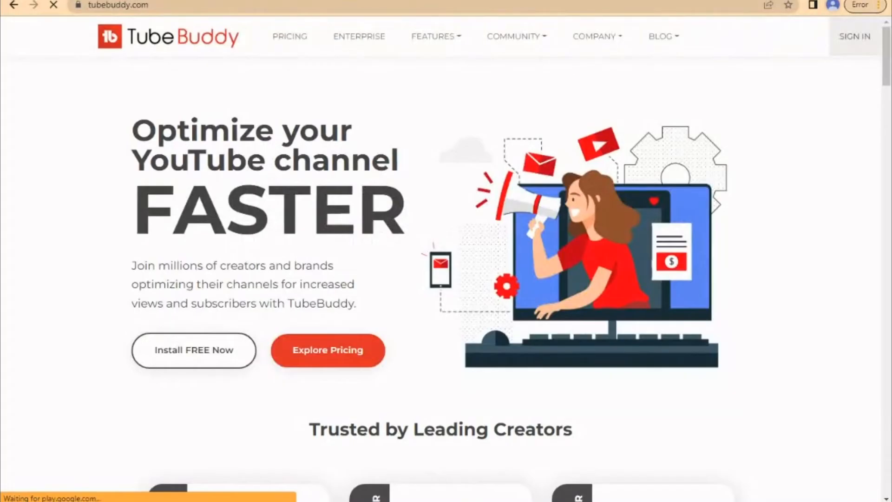
Install the free TubeBuddy extension in Chrome from the Chrome Web Store and dismiss the sync offer.
click(192, 363)
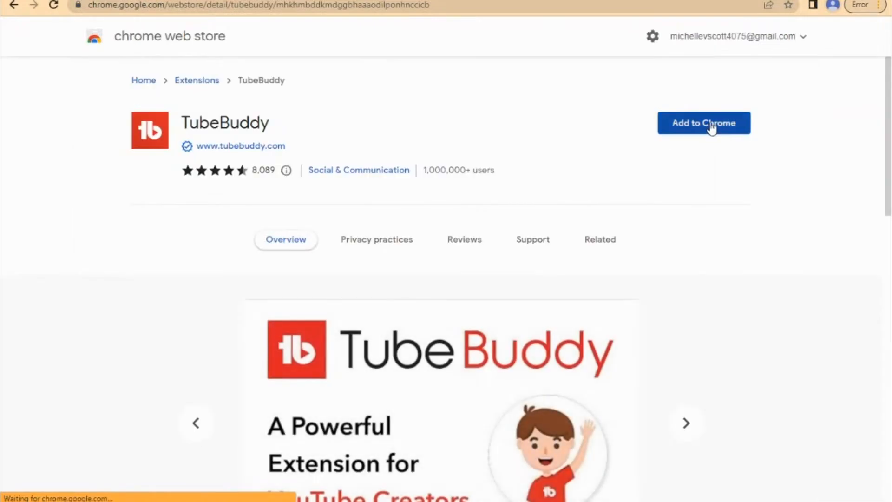
click(710, 127)
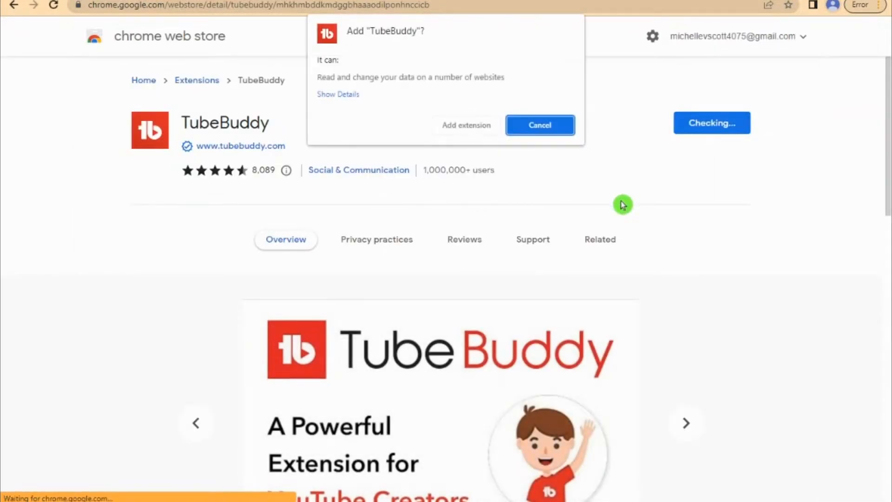
click(473, 125)
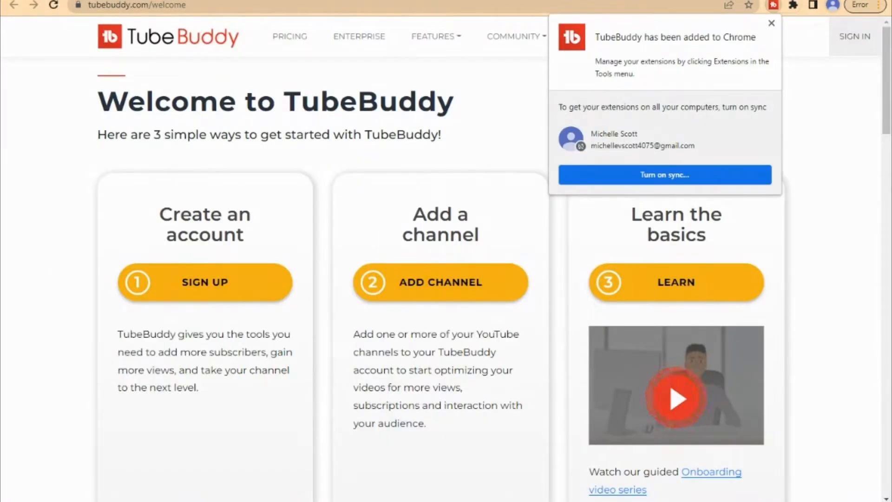
click(772, 25)
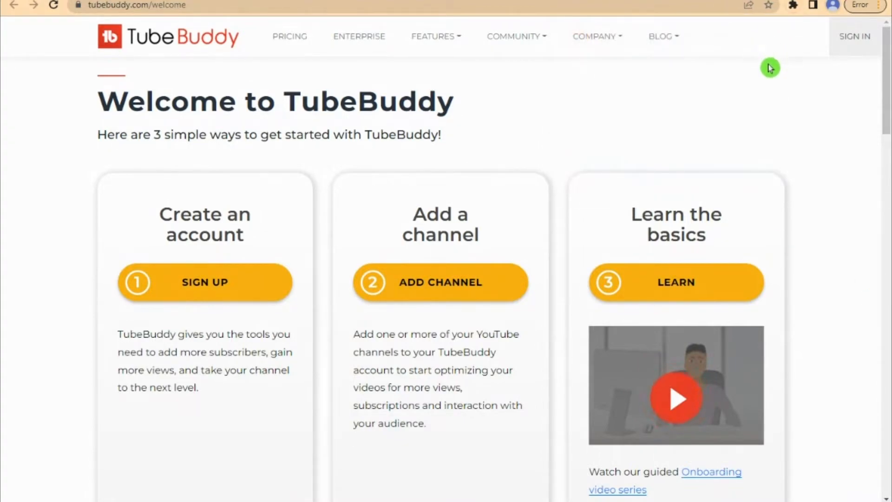
Check the browser's extensions, reload the YouTube channel page and open the TubeBuddy sign-in.
click(793, 10)
click(723, 93)
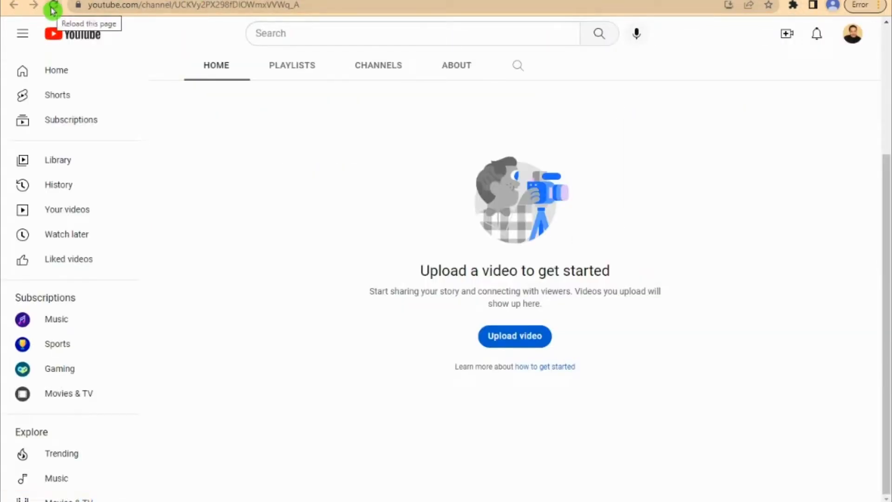
click(53, 9)
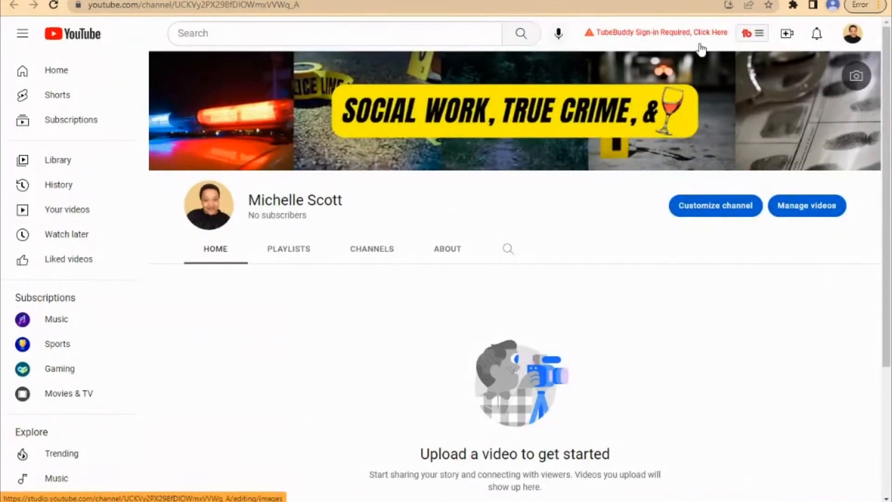
click(693, 37)
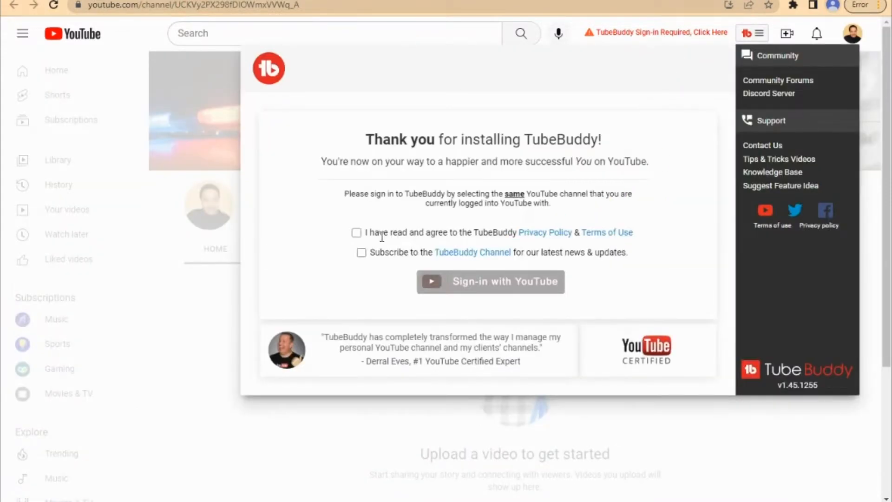
Agree to TubeBuddy's Privacy Policy and Terms of Use, opt in to subscribing to the TubeBuddy channel, and start the YouTube sign-in.
click(355, 238)
click(356, 234)
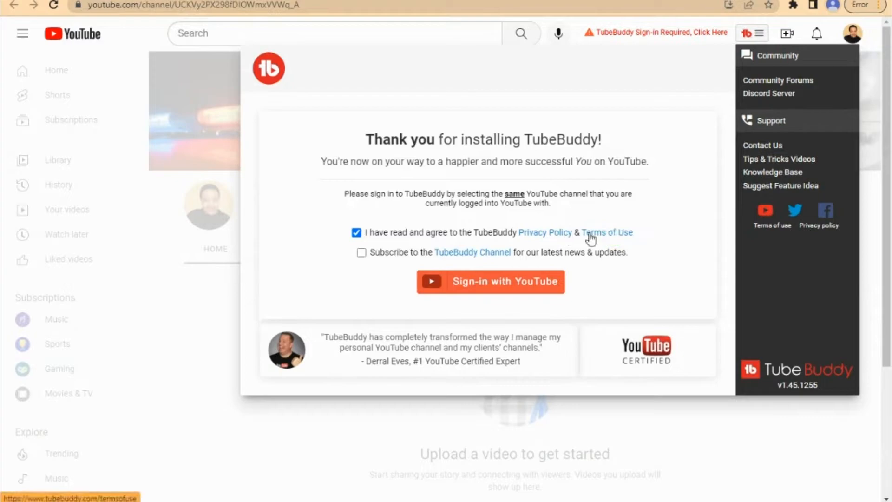
click(362, 253)
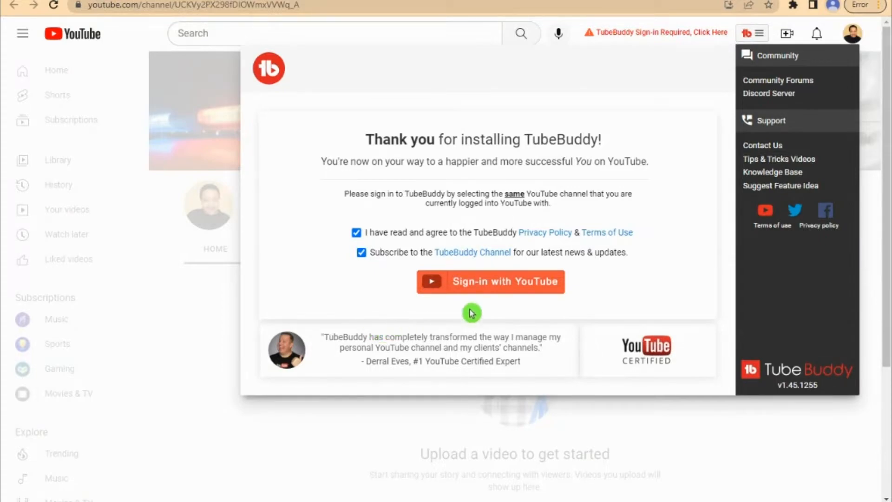
click(507, 287)
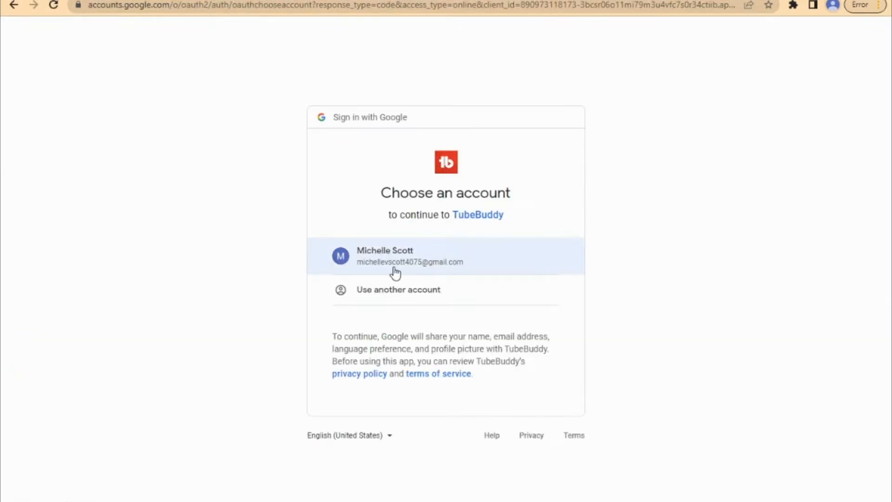
Choose the new channel's Google account and channel profile, and allow TubeBuddy to access the account.
click(395, 273)
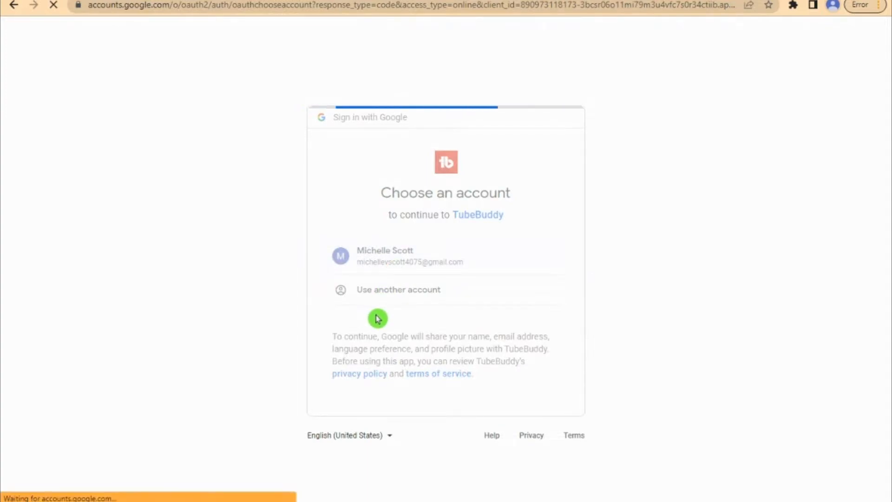
click(428, 271)
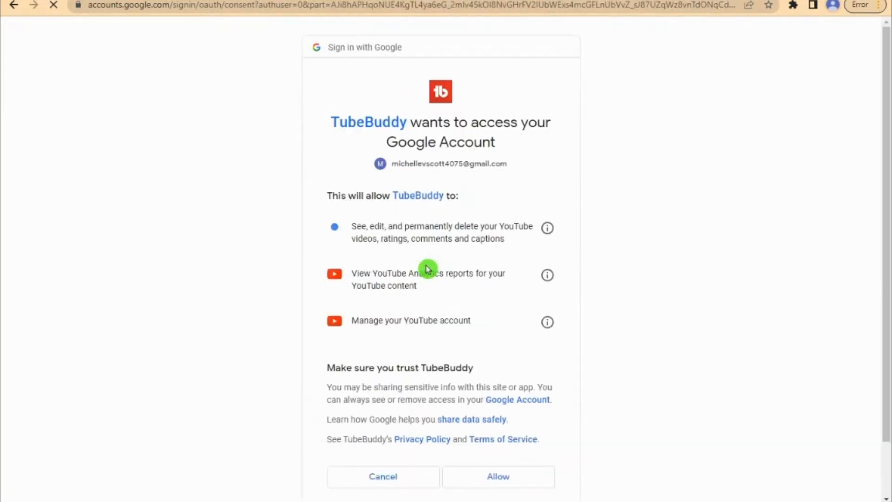
scroll(427, 269, down, 2)
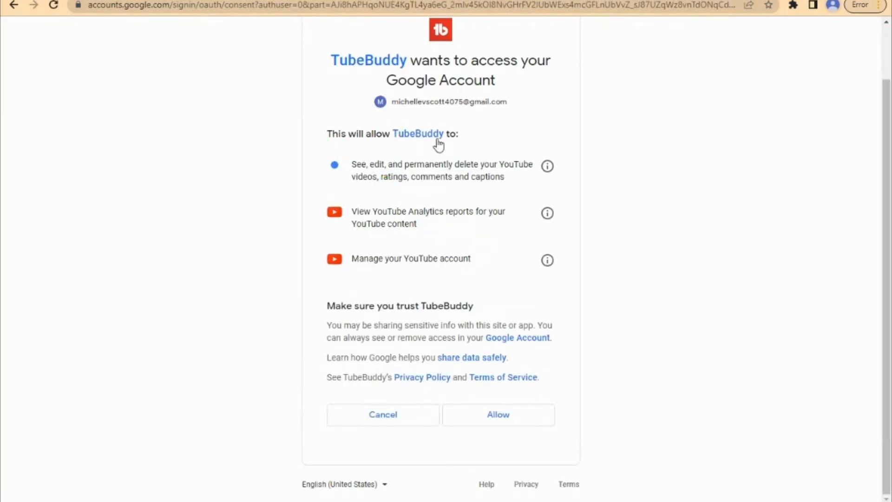
click(497, 417)
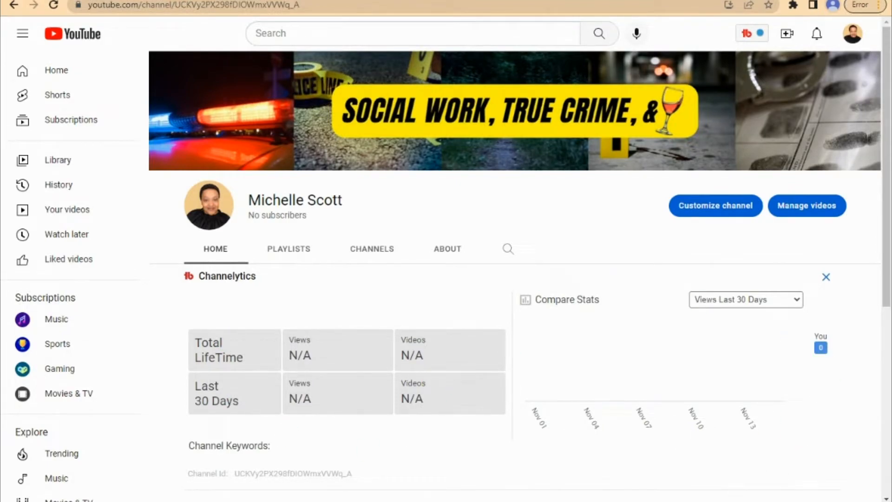
Review the Channelytics on the Social Work Entrepreneur Academy channel in the other browser window, and view TubeBuddy's tools menu on the new channel.
mouse_move(379, 501)
click(378, 453)
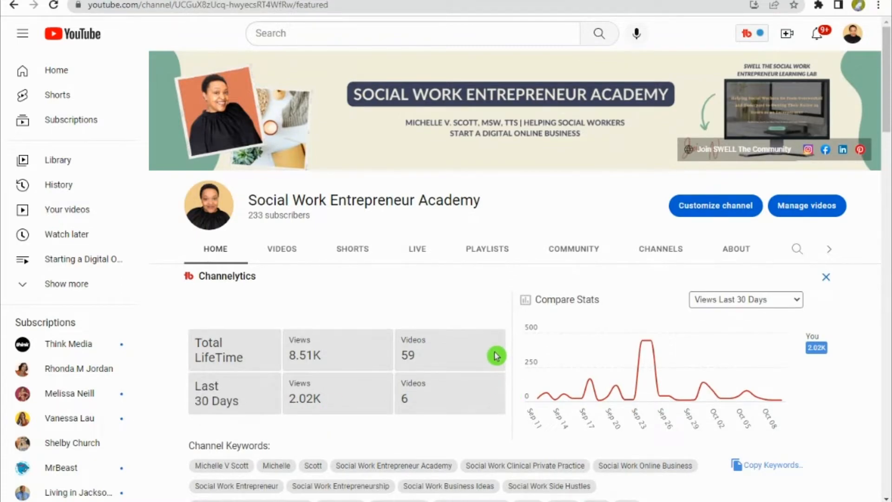
scroll(493, 364, down, 3)
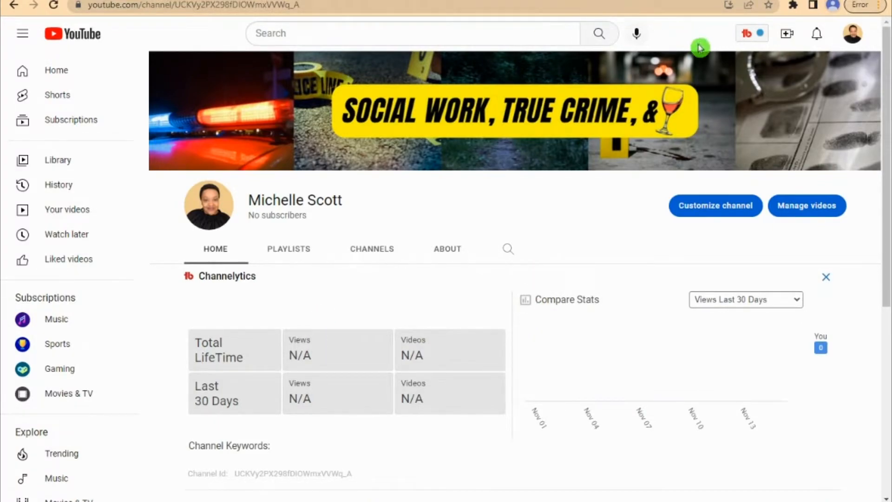
click(748, 35)
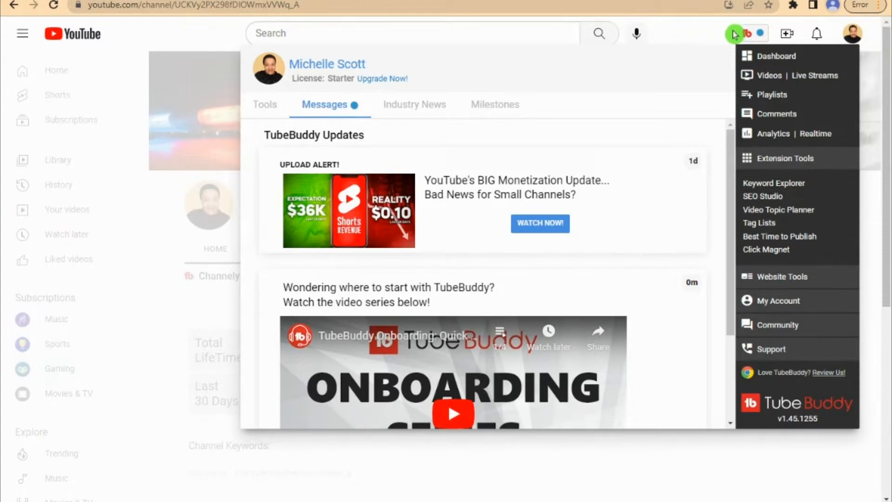
click(760, 37)
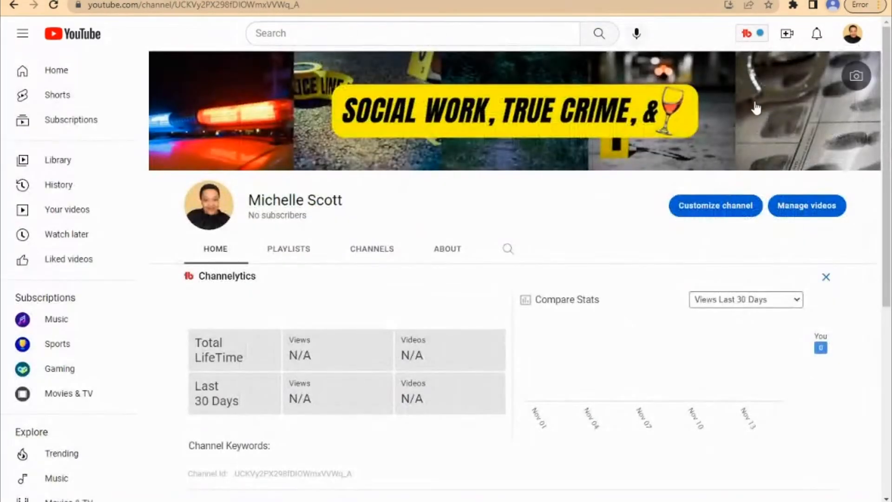
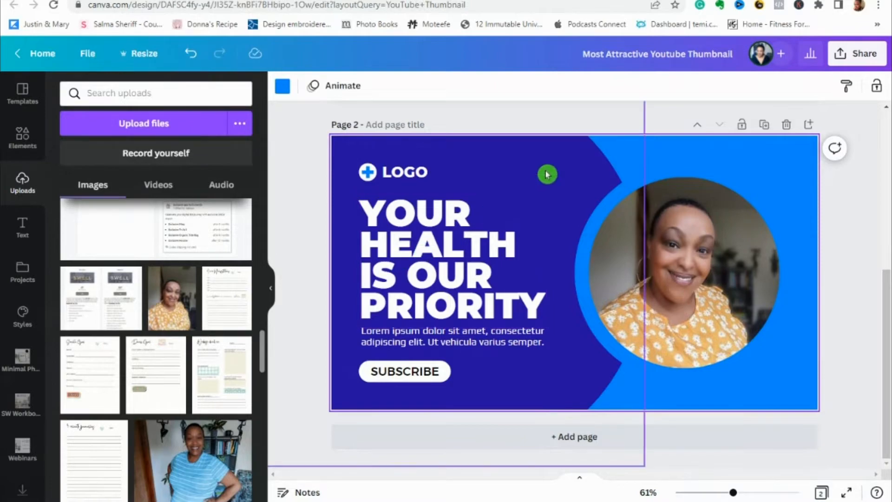
Recolor the dark blue shape behind the headline sage green and the page background light mint, using the SWEA brand colors.
click(558, 160)
click(282, 89)
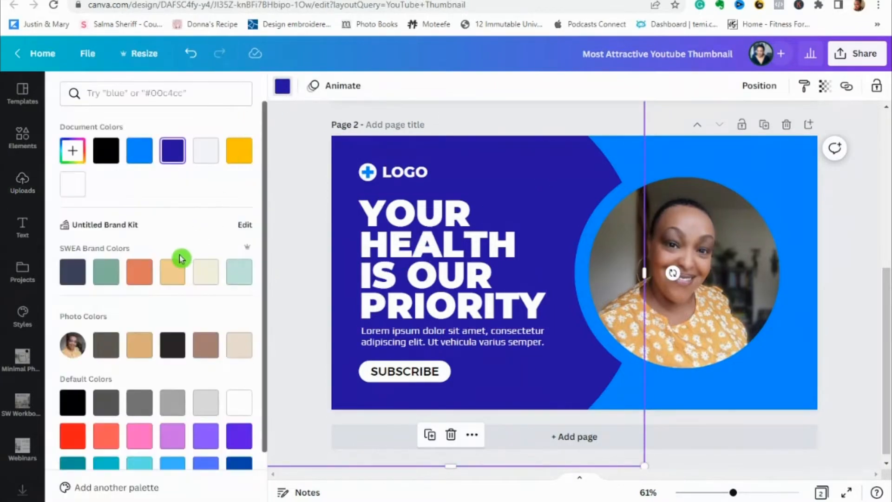
click(106, 272)
click(760, 168)
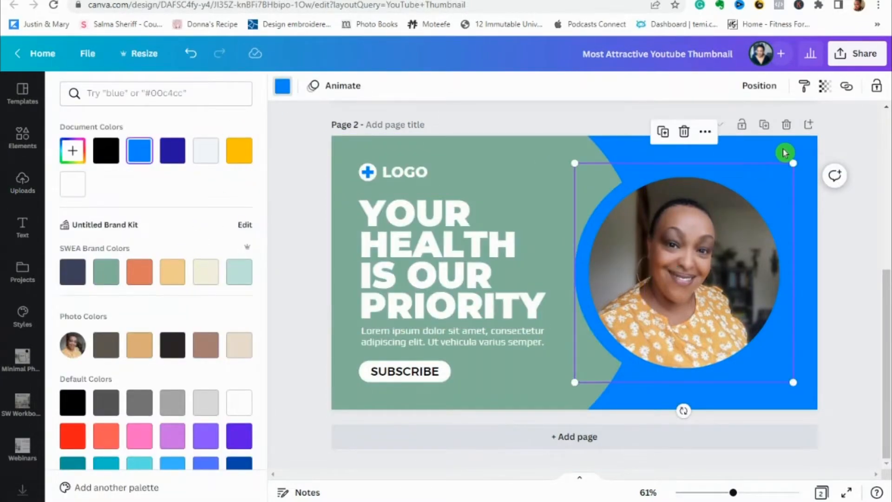
click(789, 148)
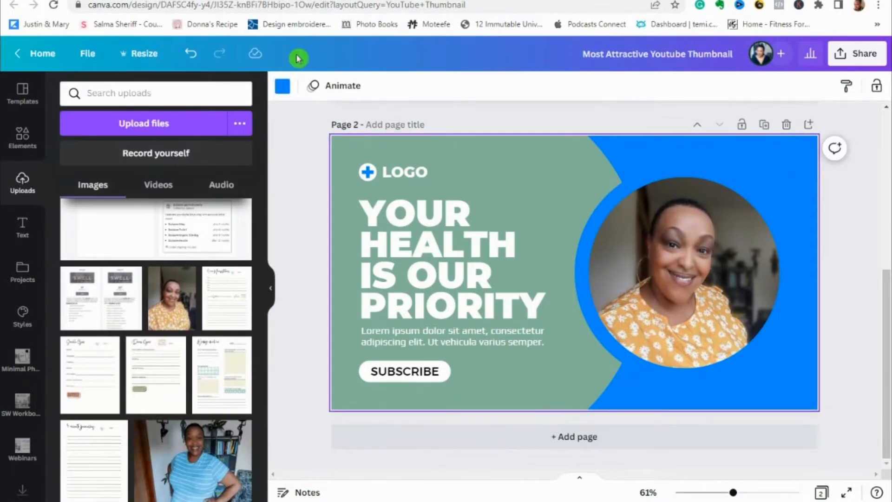
click(283, 87)
click(239, 274)
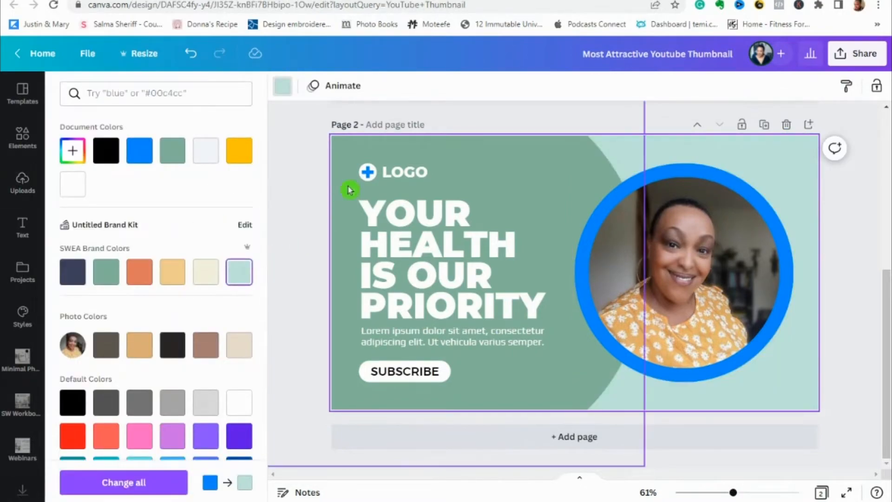
Try the tan and navy brand colors on the ring around the portrait, and settle on cream.
click(683, 172)
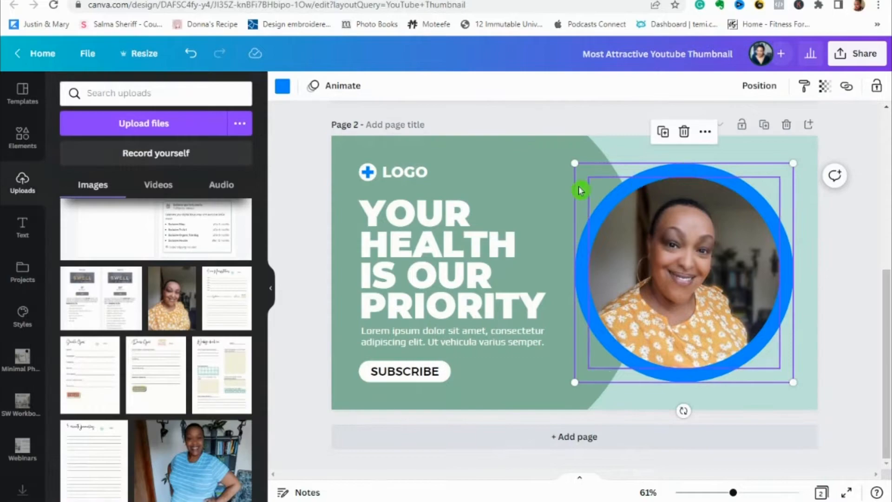
click(282, 87)
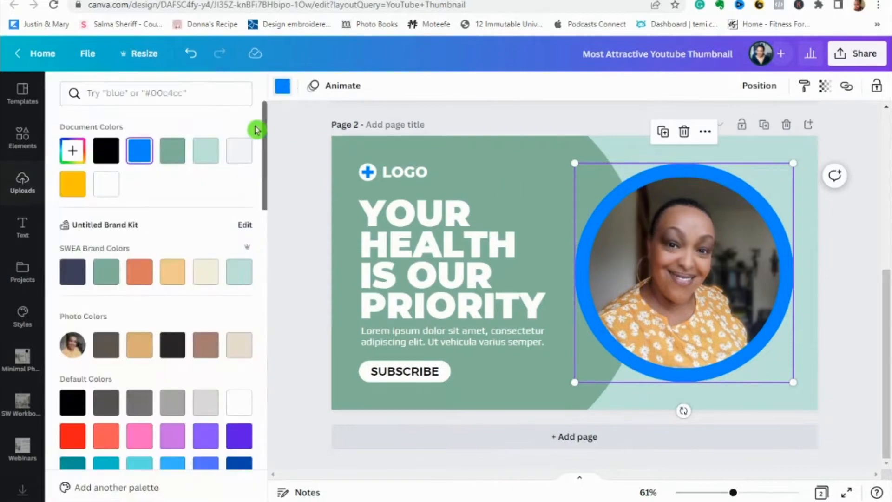
click(173, 275)
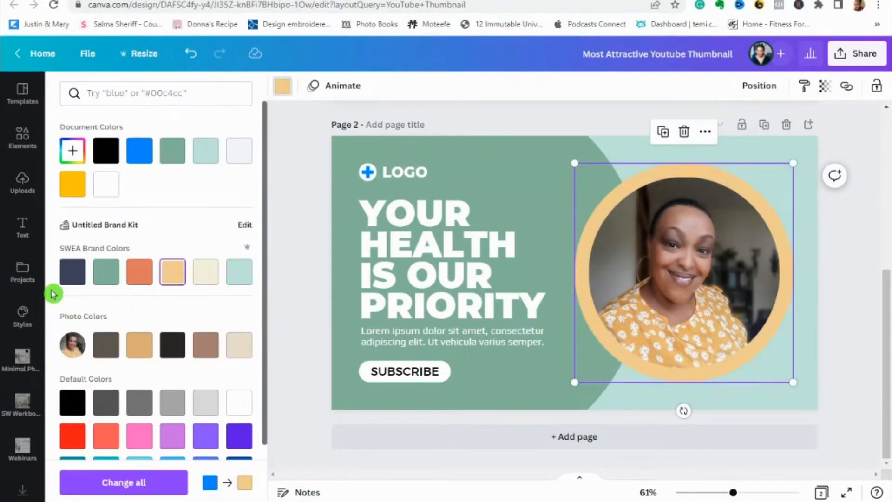
click(67, 279)
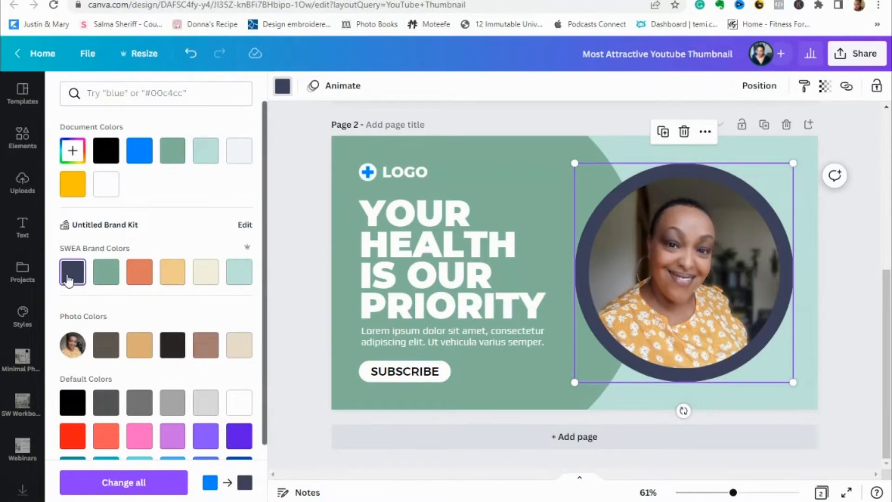
click(204, 281)
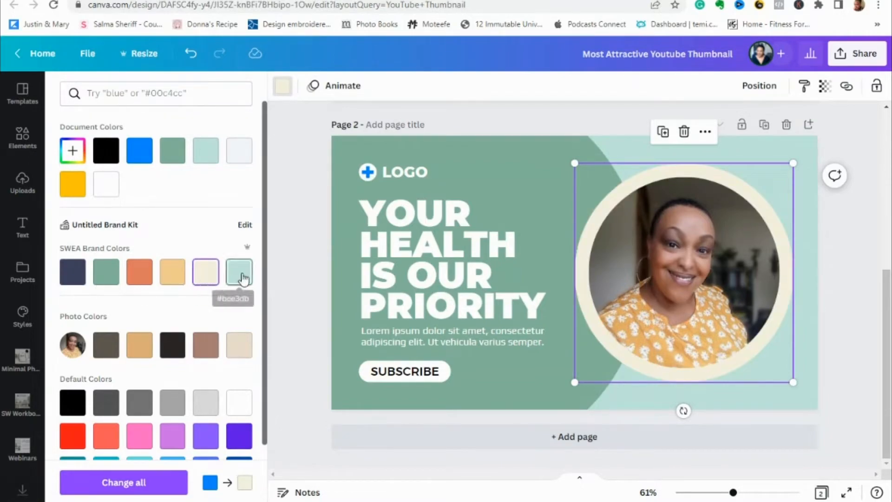
click(289, 261)
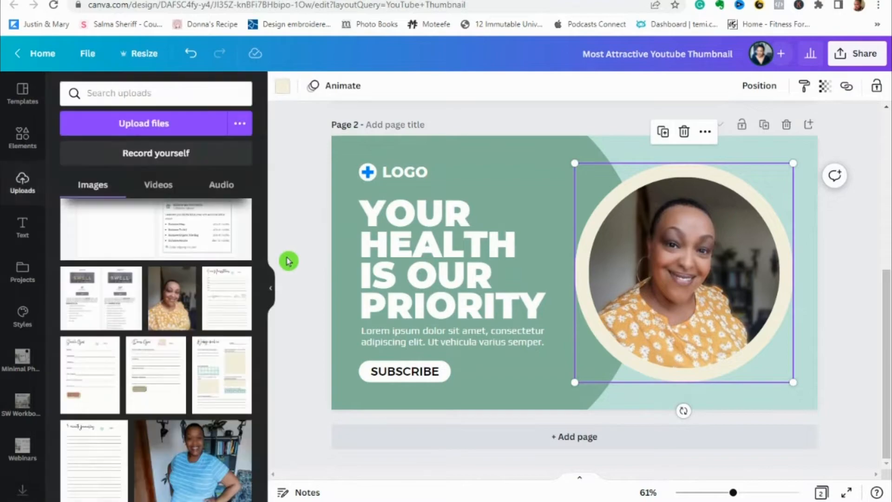
Delete the logo icon and the LOGO text above the headline.
click(368, 172)
click(365, 131)
click(404, 172)
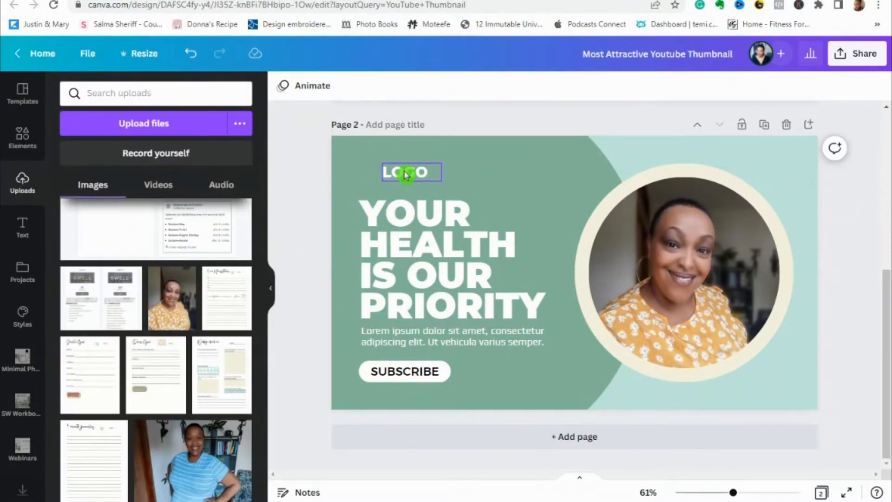
click(411, 133)
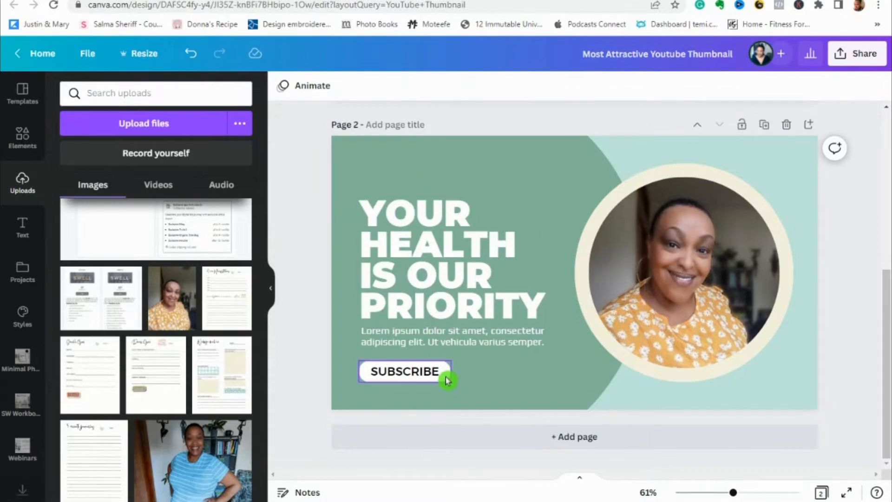
Delete the SUBSCRIBE button shape, its label and the lorem ipsum paragraph below the headline.
click(448, 374)
click(405, 331)
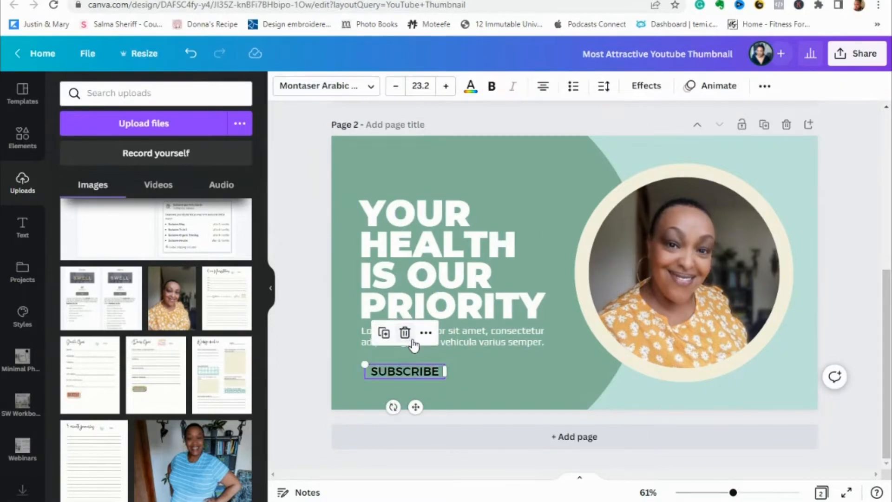
click(404, 333)
click(411, 344)
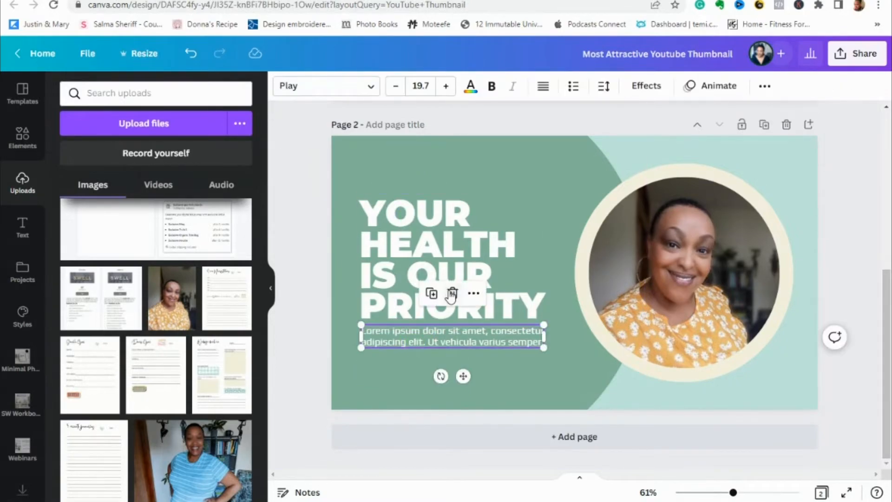
click(452, 294)
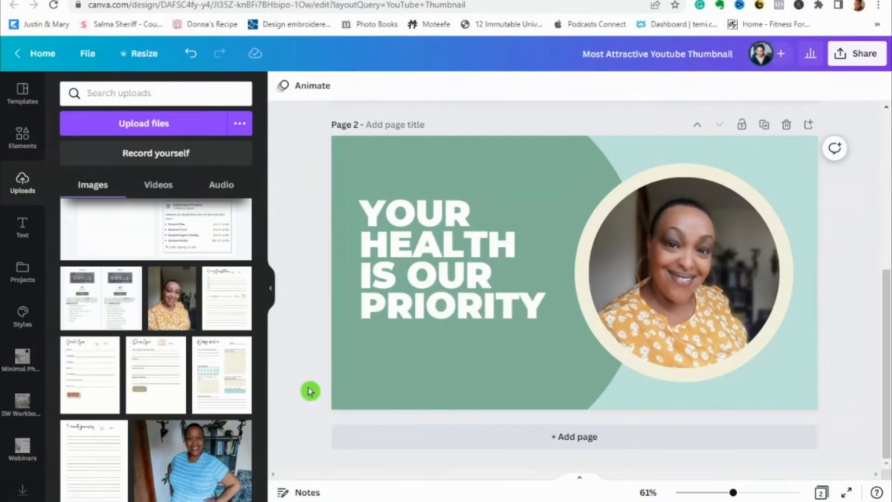
Replace the headline text on page 2 with "START A YOUTUBE CHANNEL".
click(380, 309)
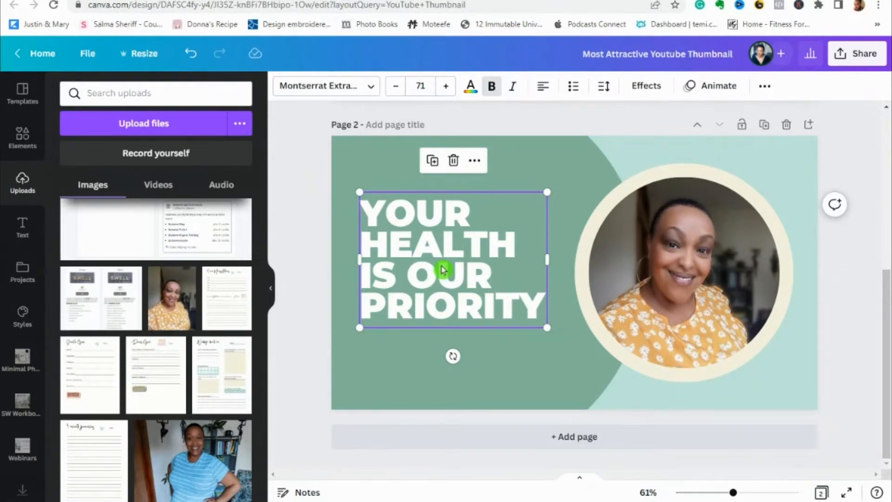
click(404, 274)
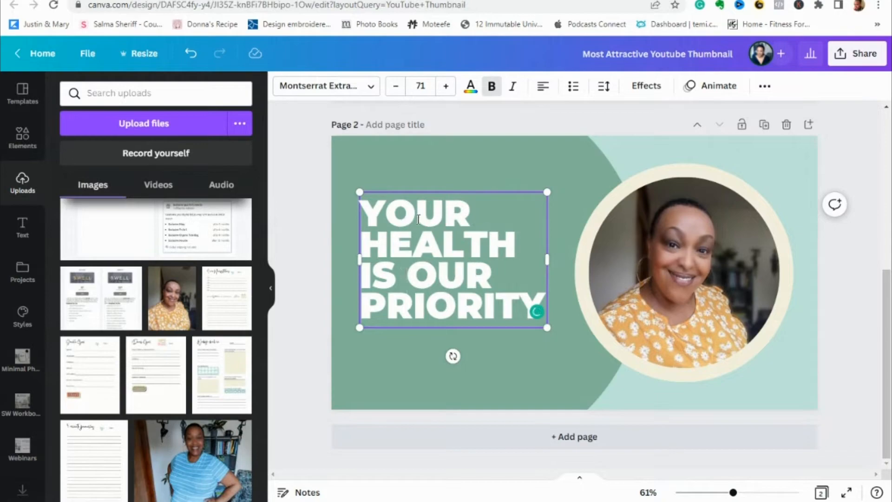
drag(363, 208, 541, 308)
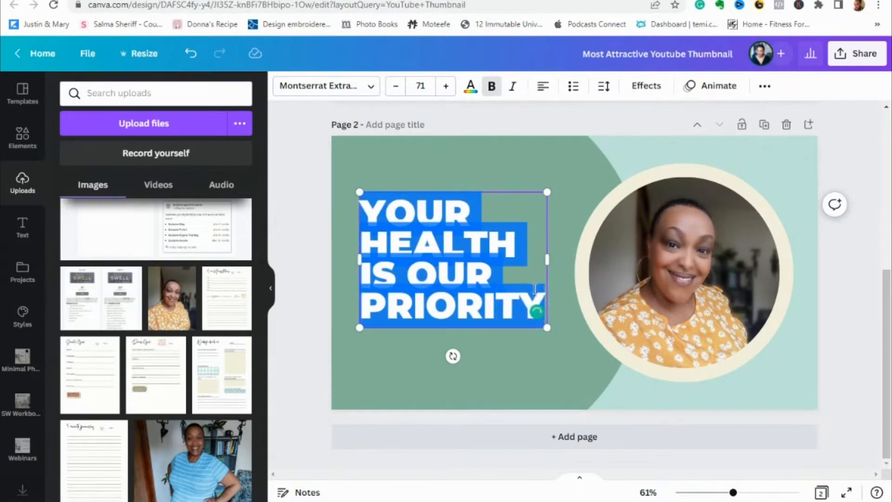
text(STAR)
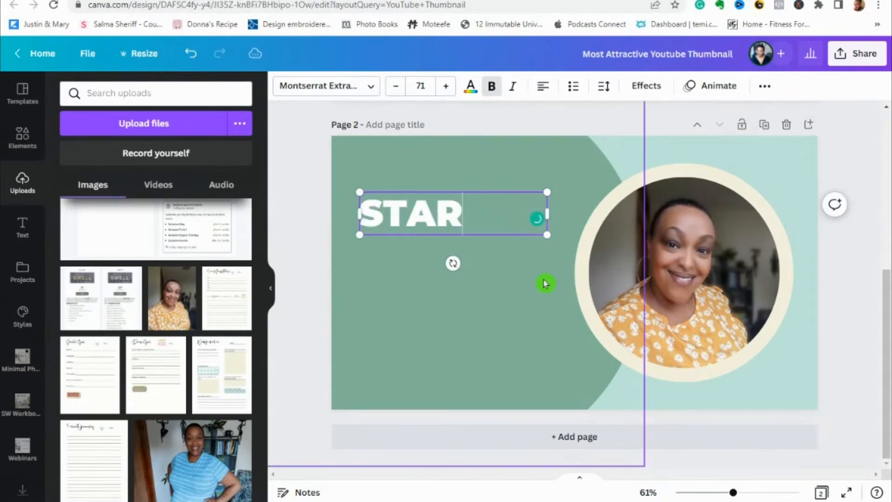
text(T A YOU)
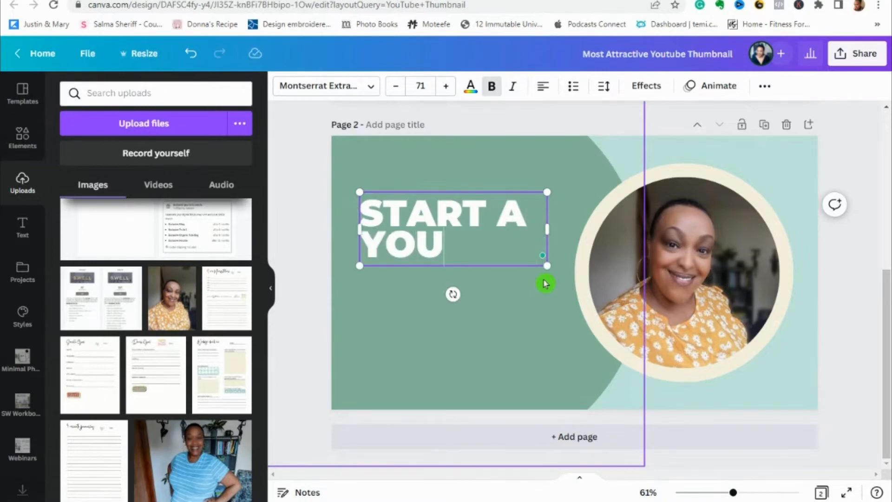
text(TUBE)
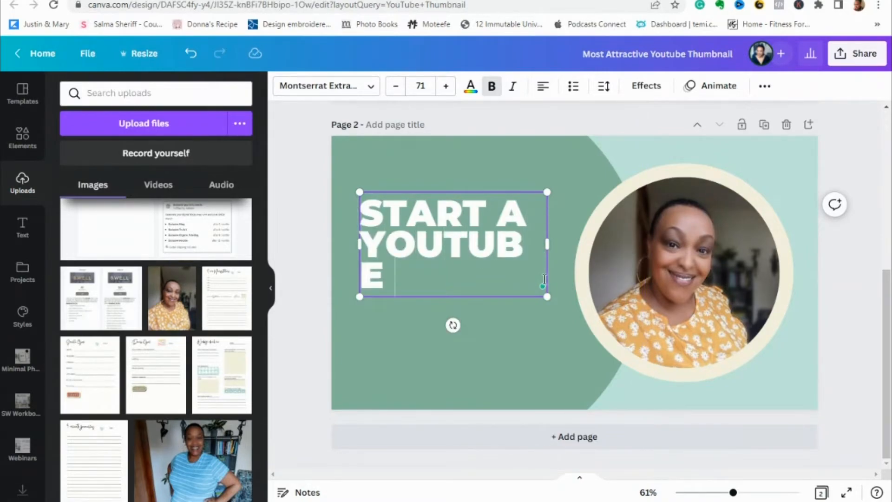
text( CHANNEL)
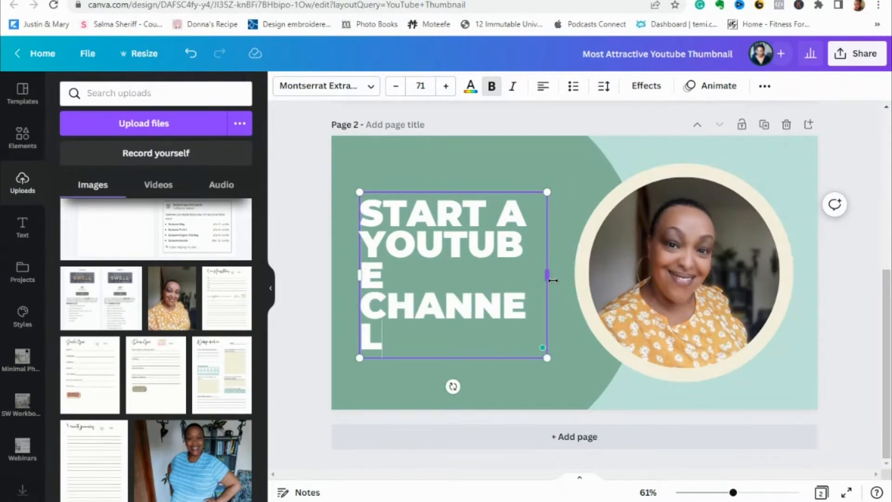
click(547, 408)
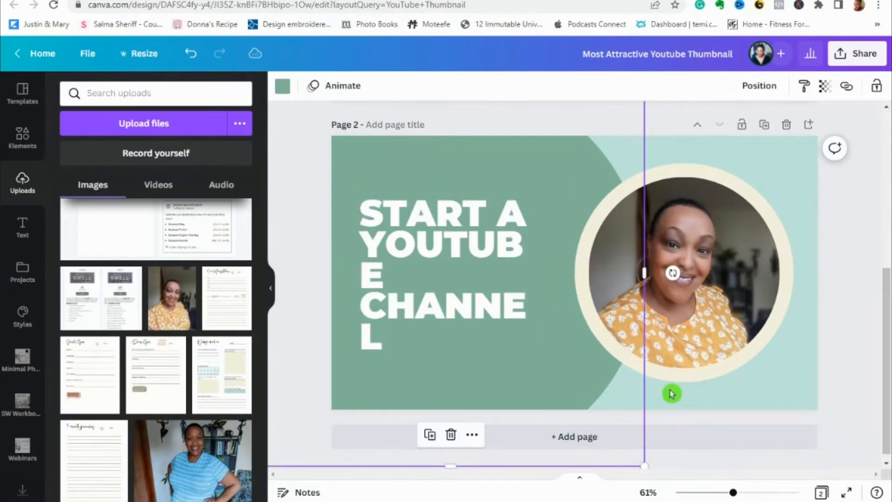
Reduce the headline's font size to 64.
click(472, 291)
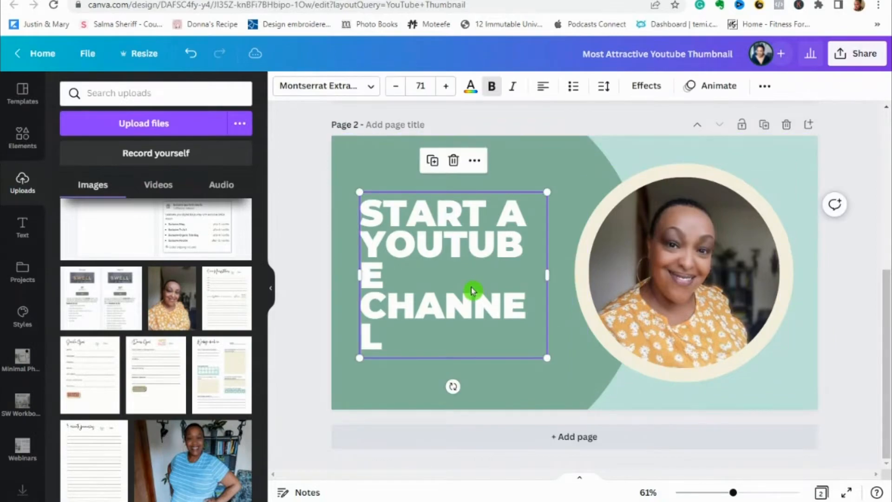
click(421, 85)
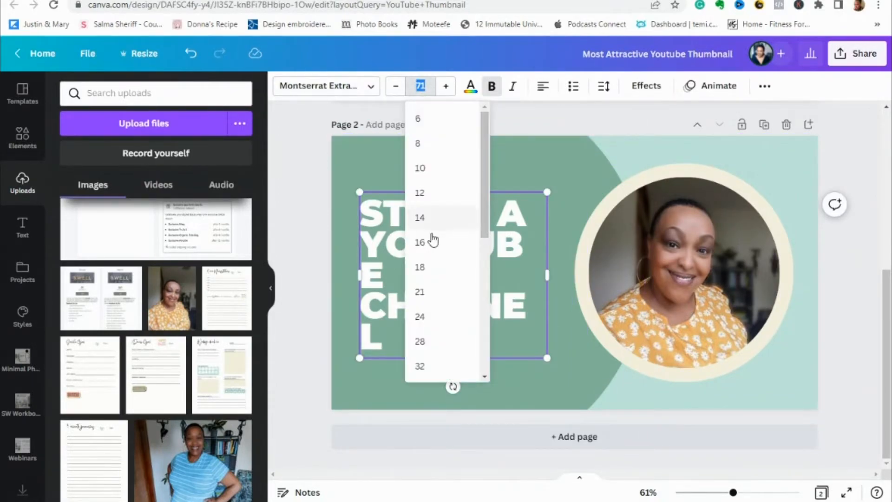
scroll(442, 251, down, 5)
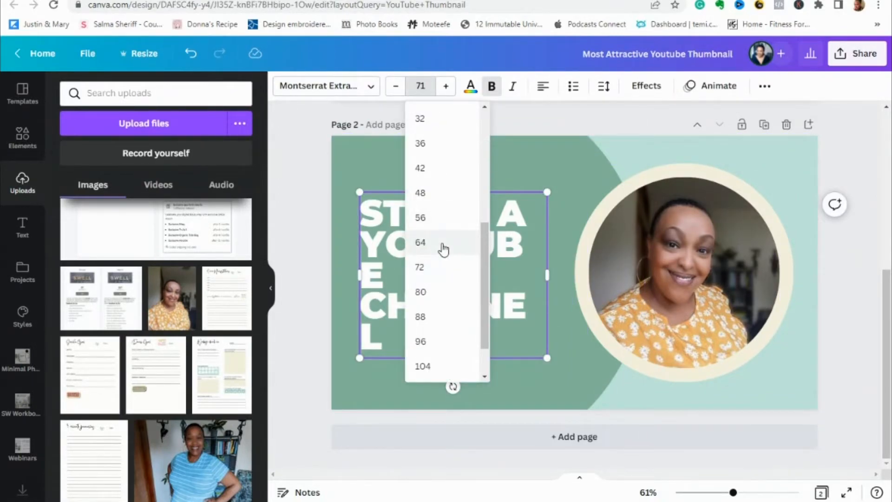
click(442, 246)
click(360, 361)
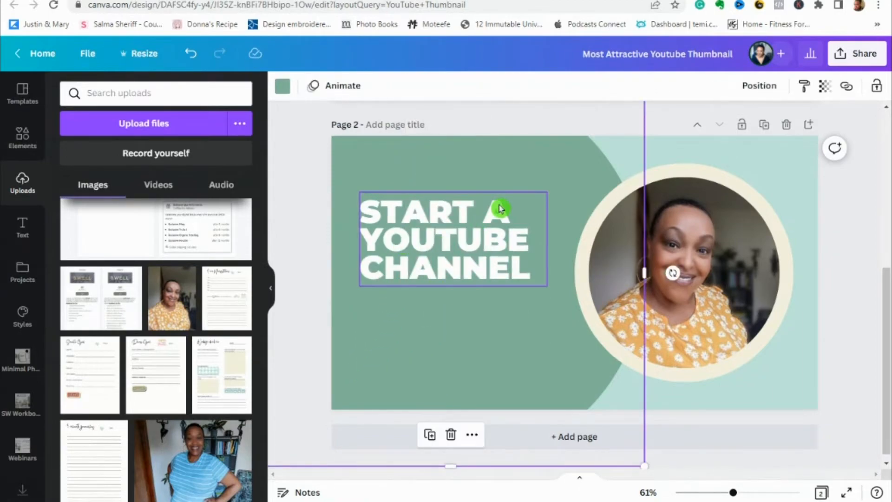
Set the headline's line spacing to 1.5.
click(489, 237)
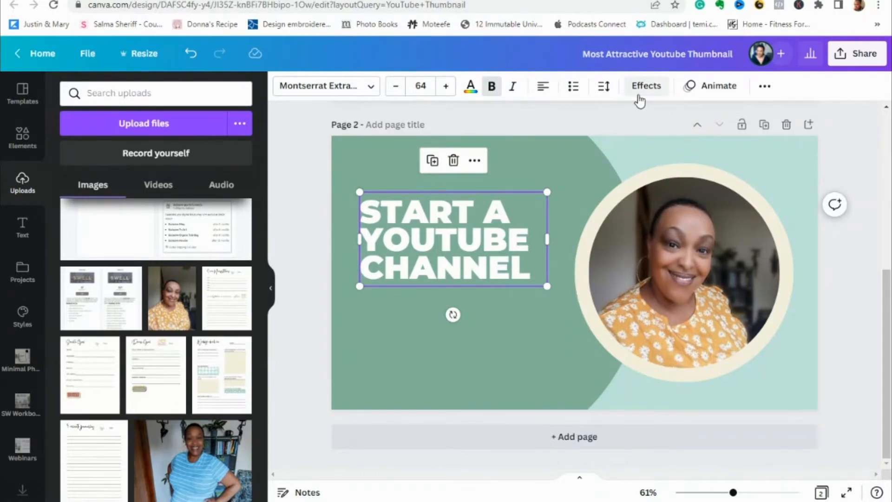
click(608, 92)
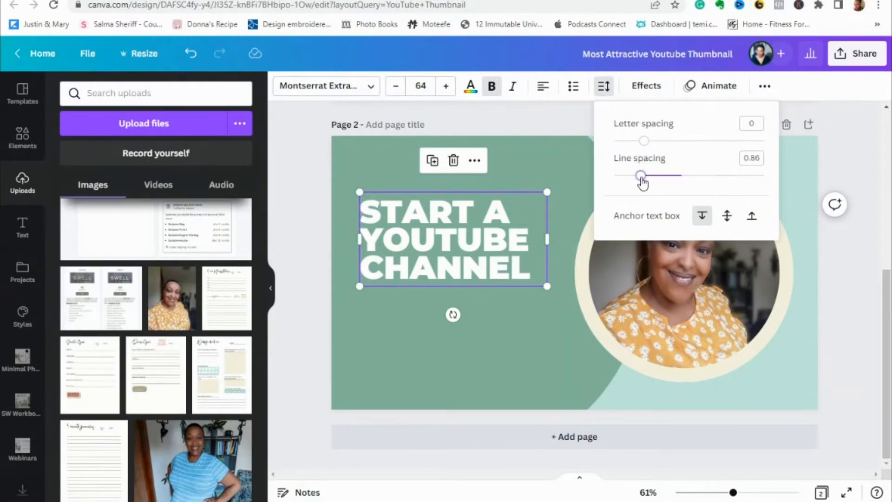
drag(641, 175, 688, 178)
click(764, 160)
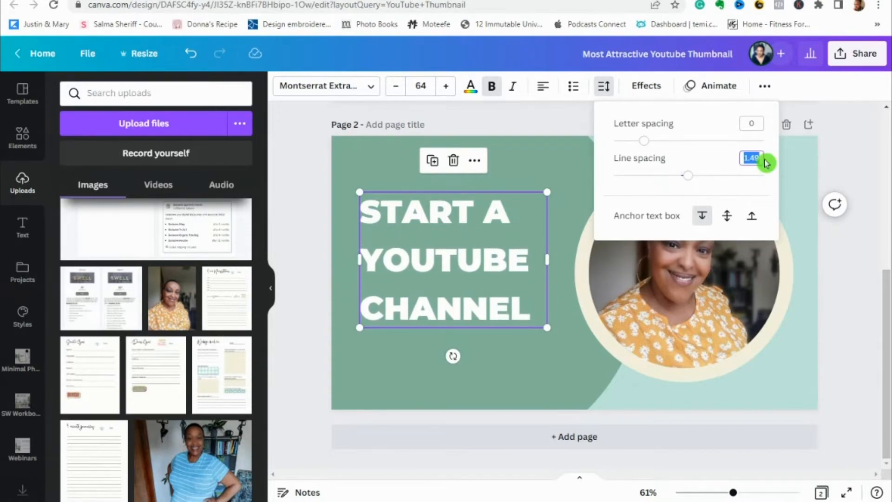
text(1.5)
key(Return)
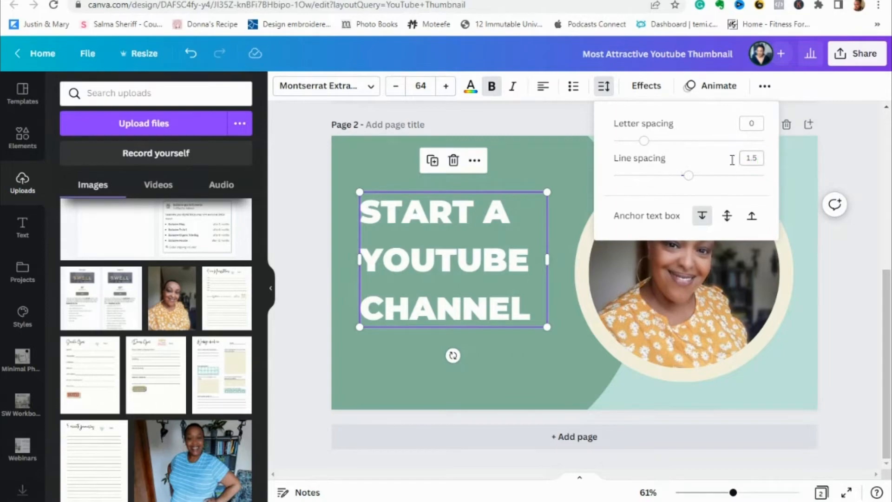
click(506, 381)
Try letter spacings of 1 and 10 on the headline, and settle on 30.
click(488, 315)
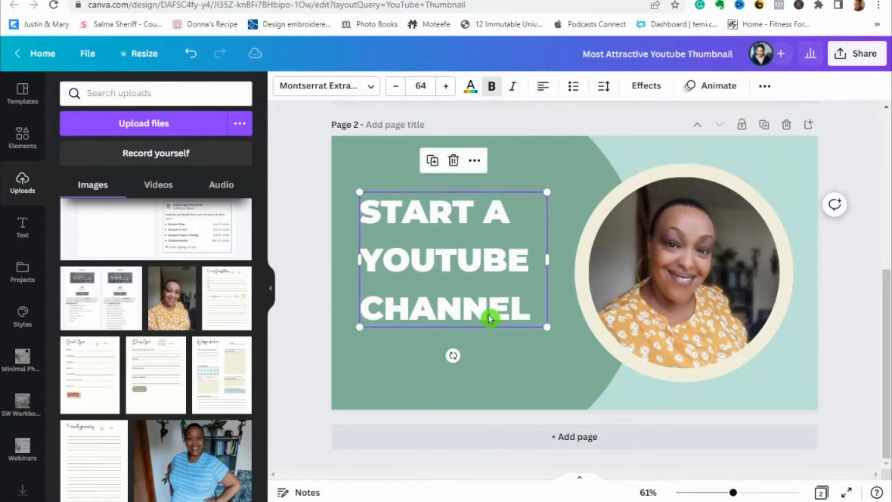
click(612, 89)
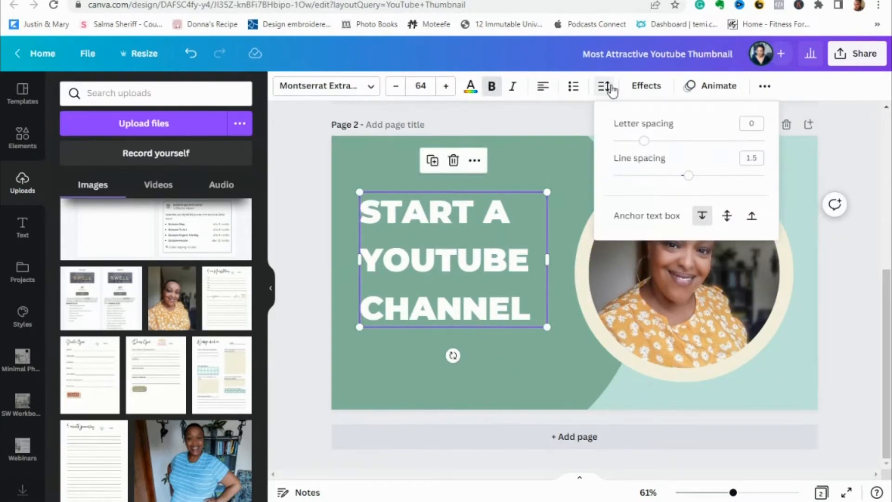
click(759, 124)
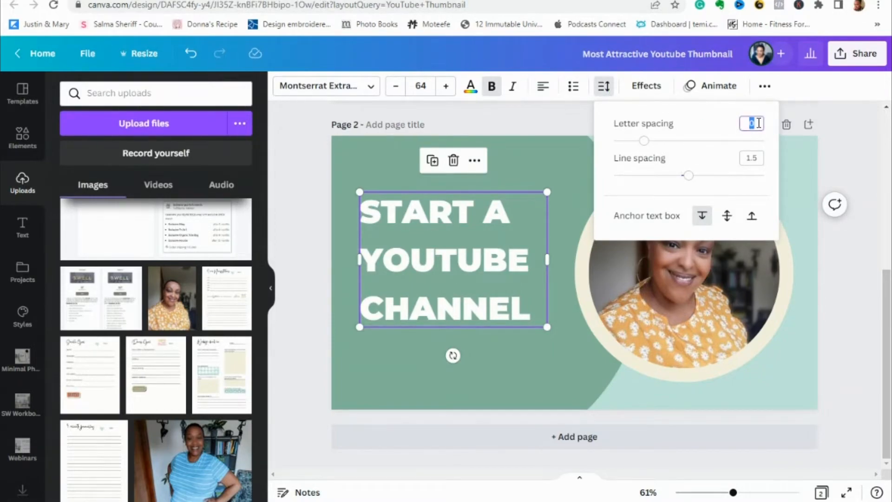
text(1)
key(Return)
click(758, 123)
text(10)
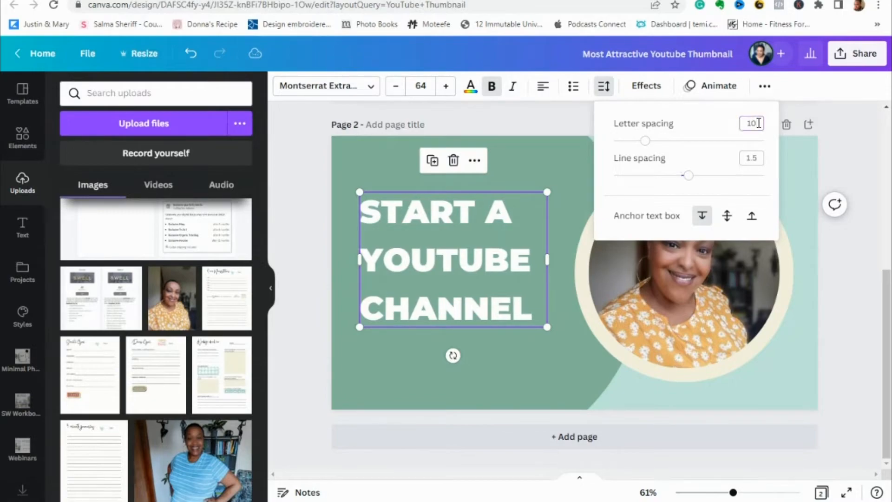
click(758, 123)
text(30)
click(489, 383)
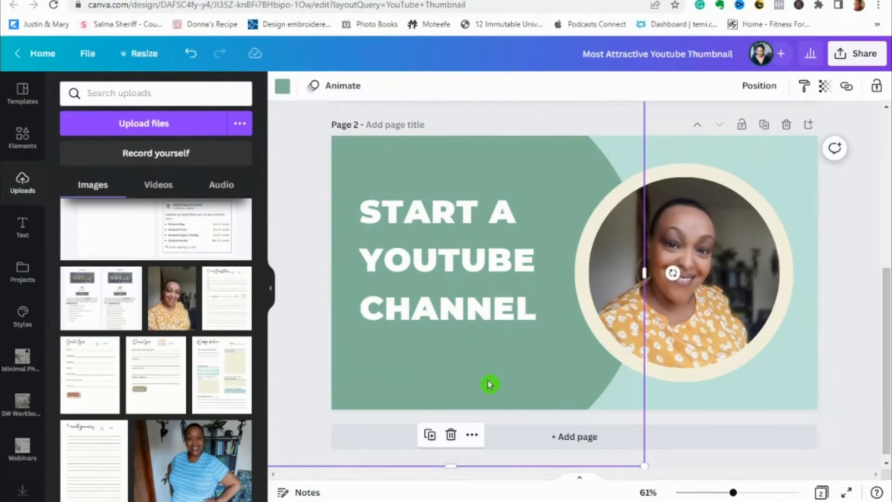
Move the page 2 headline slightly lower and make it italic.
click(482, 302)
click(549, 321)
click(484, 325)
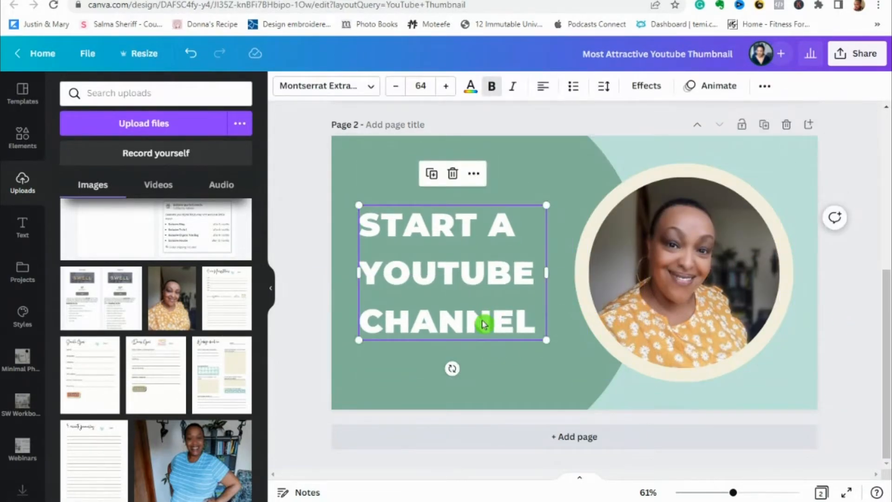
click(515, 88)
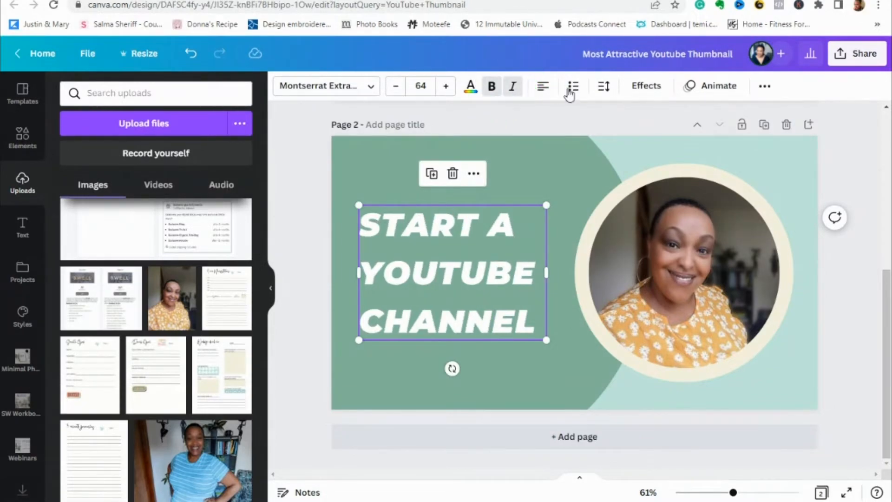
Apply the Splice effect to the headline and set its text colour to black.
click(647, 88)
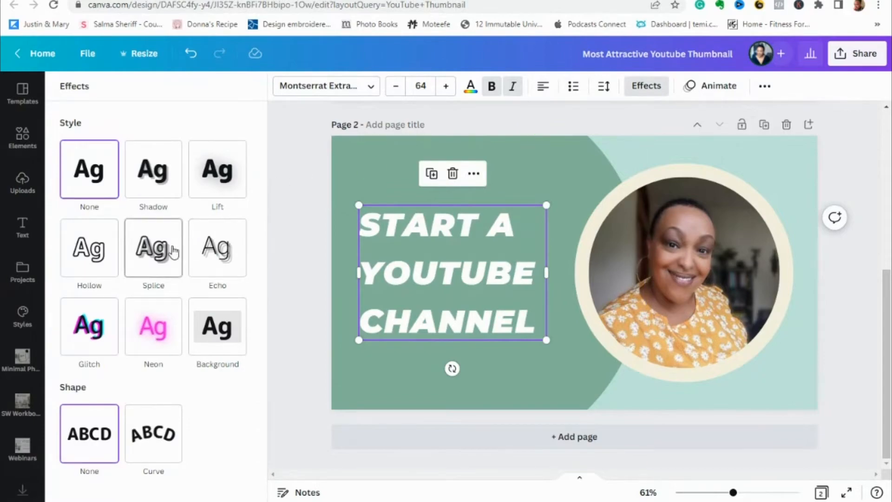
click(149, 259)
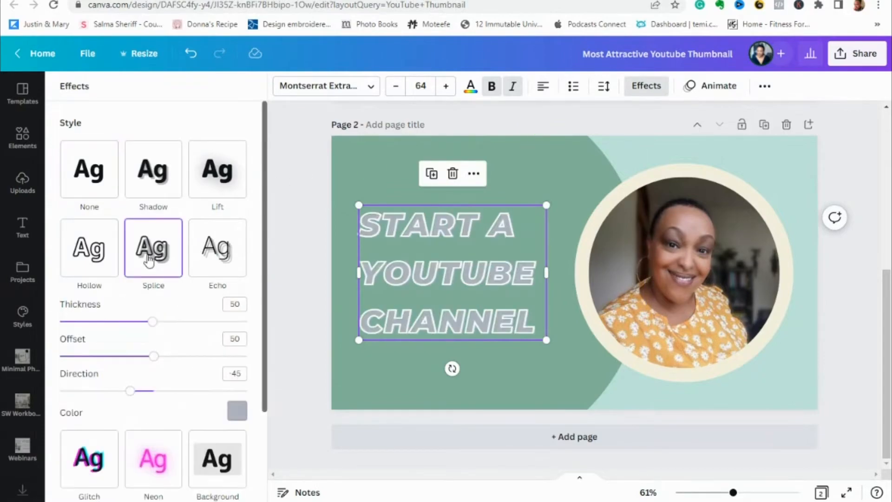
click(471, 85)
click(106, 150)
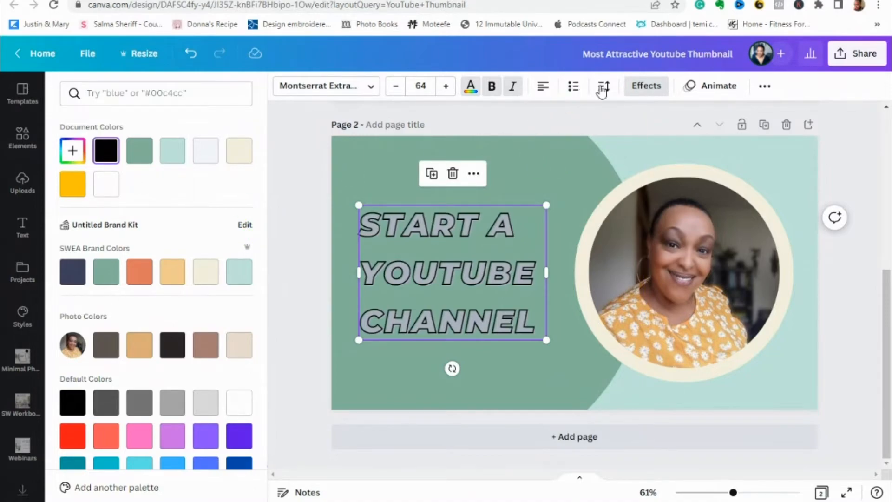
Set the headline's Splice effect colour to the cream brand colour.
click(653, 87)
click(236, 411)
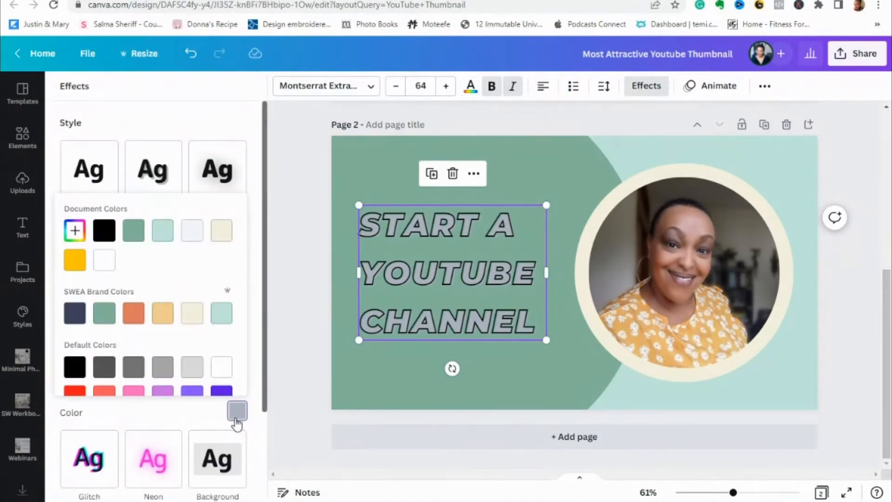
click(186, 320)
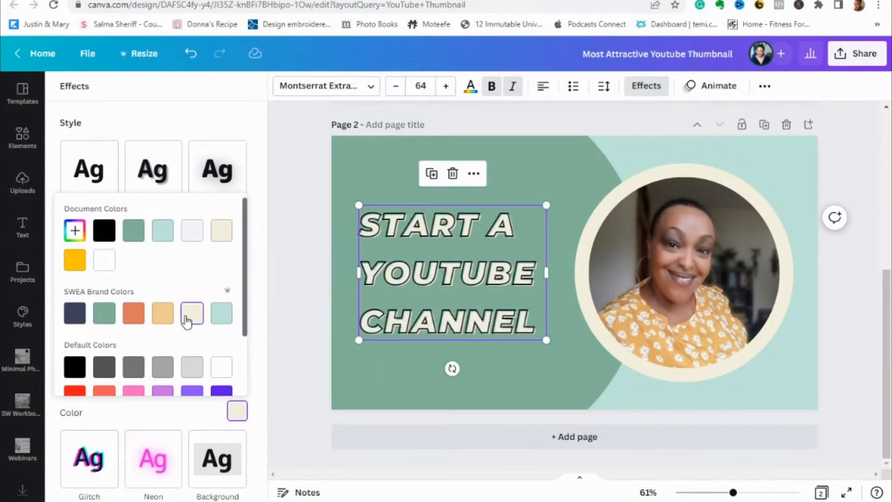
click(293, 302)
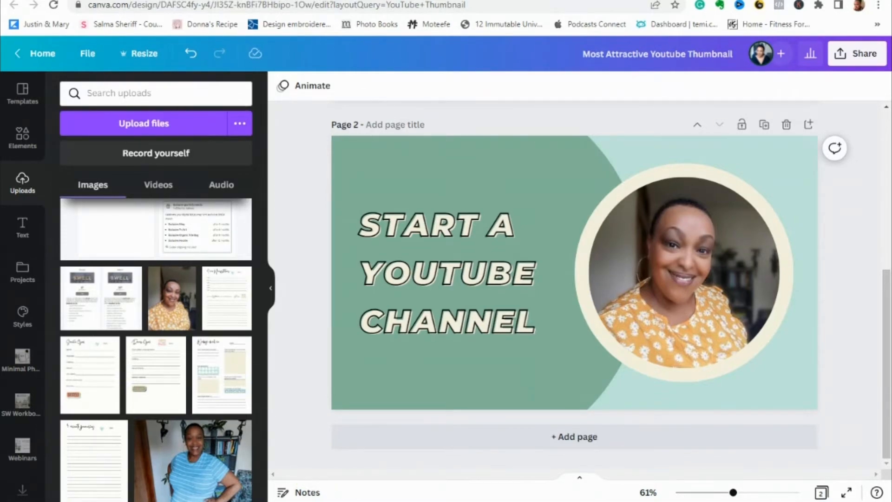
Switch to YouTube, look up "Social Work Digital Business" in TubeBuddy's Keyword Explorer, and try to view its weighted score.
mouse_move(378, 501)
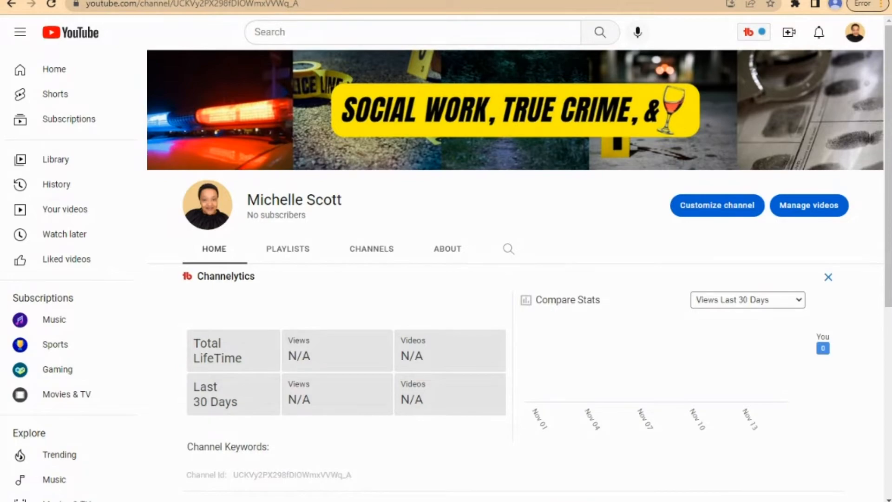
click(758, 36)
click(791, 186)
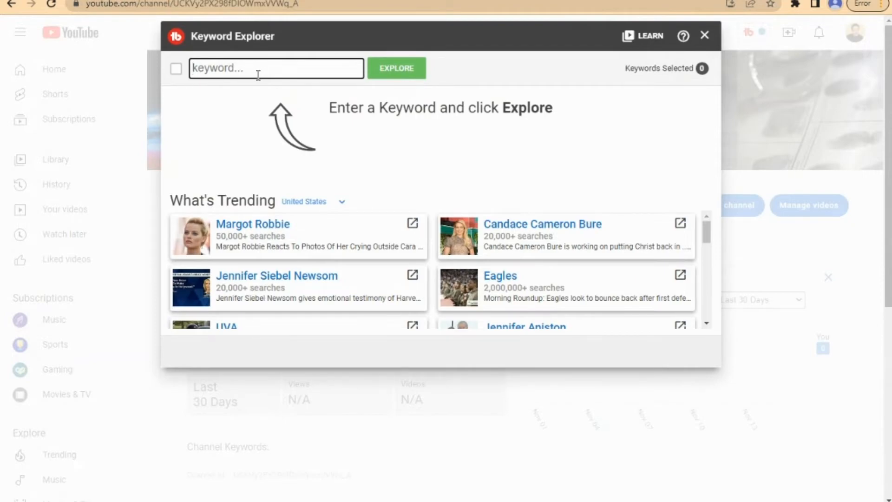
text(Social)
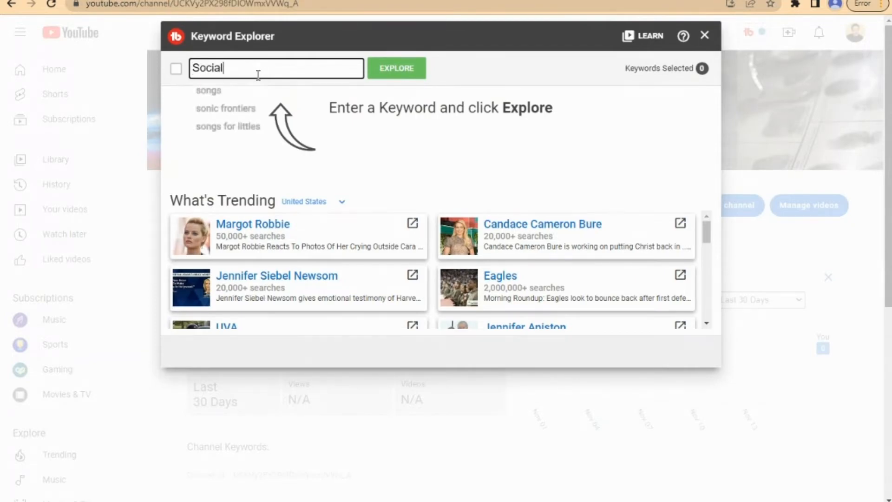
text( Work Di)
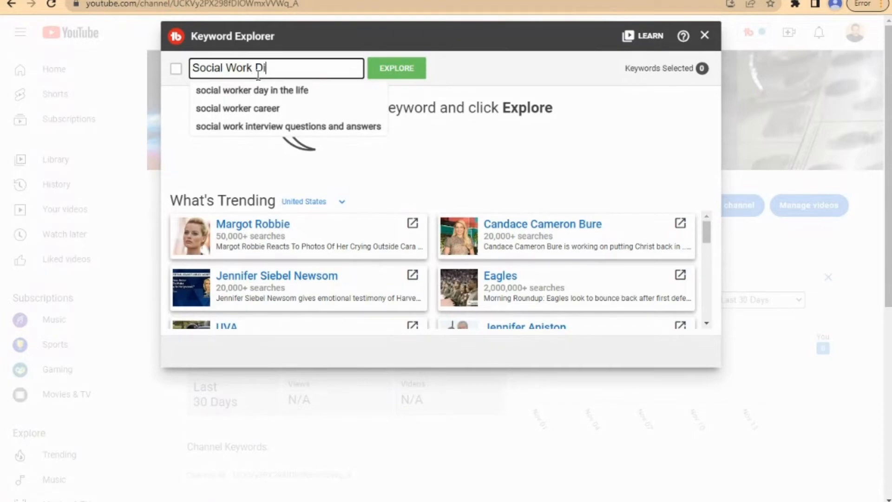
text(gital Business)
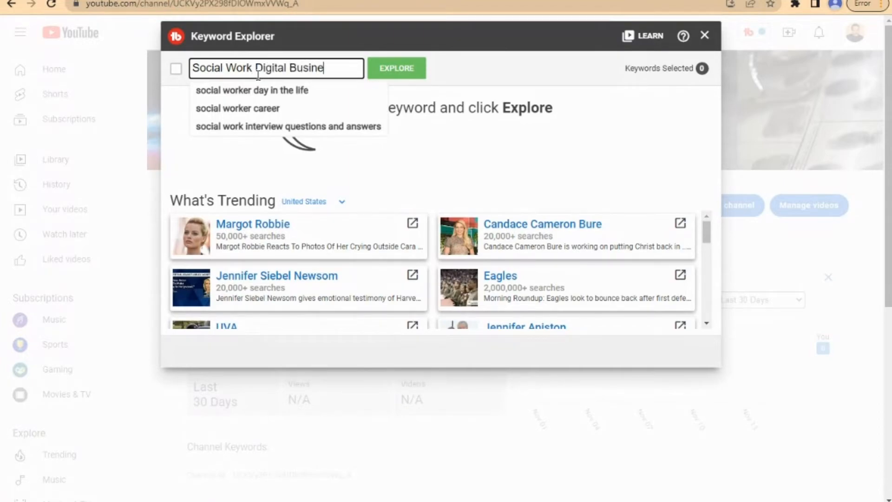
key(Return)
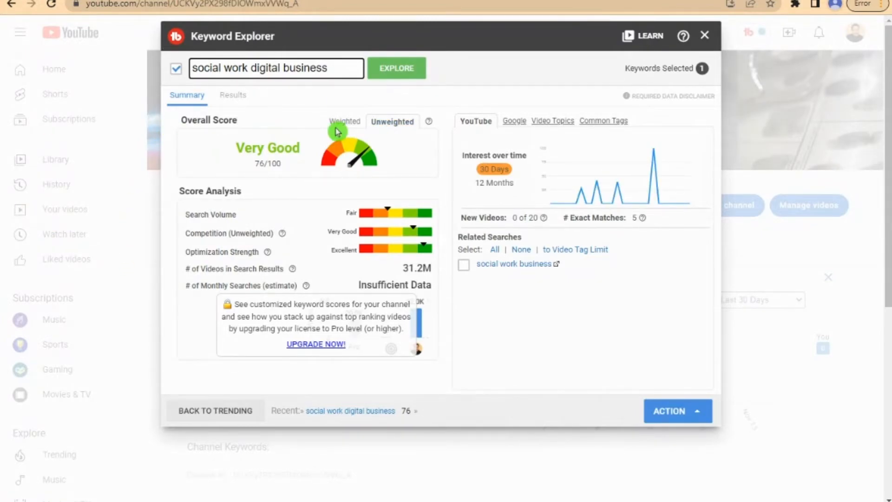
click(341, 125)
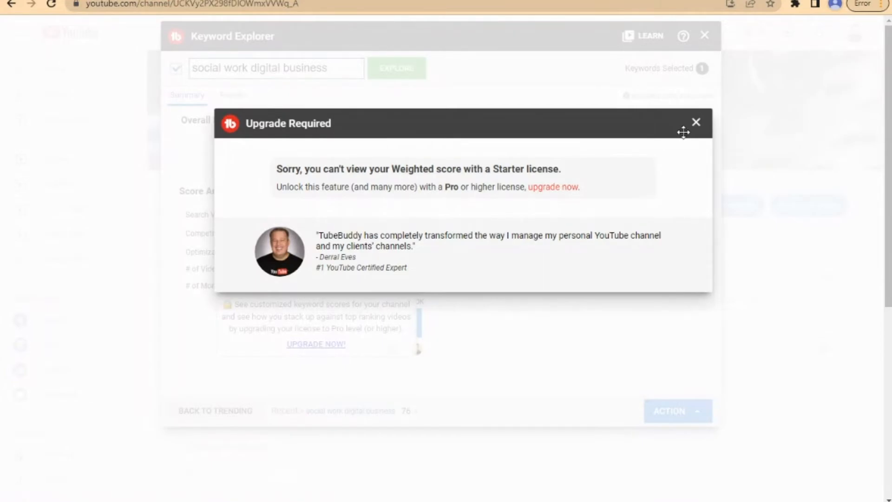
click(697, 126)
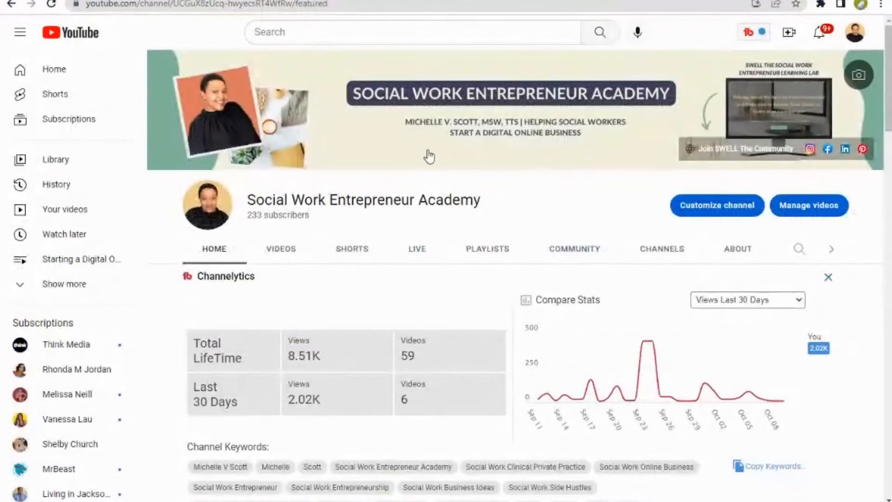
On the Social Work Entrepreneur Academy channel, explore the keyword "Social Work Online Business" in TubeBuddy's Keyword Explorer.
click(754, 34)
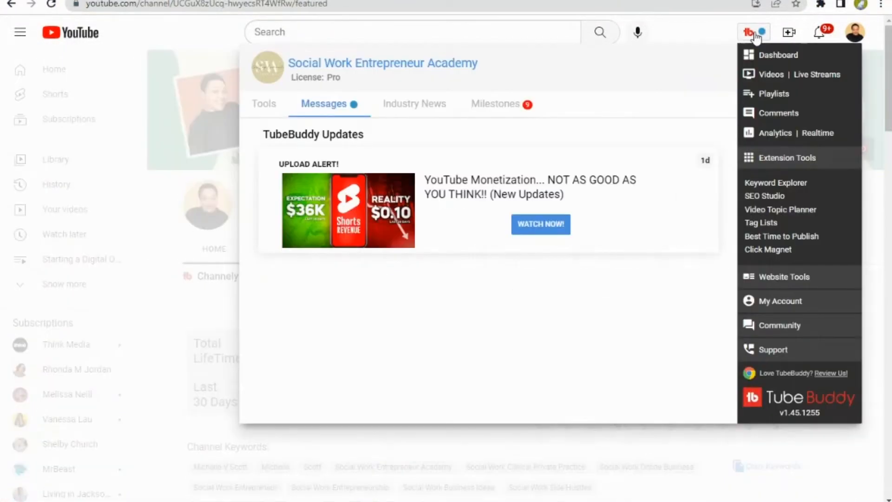
click(776, 182)
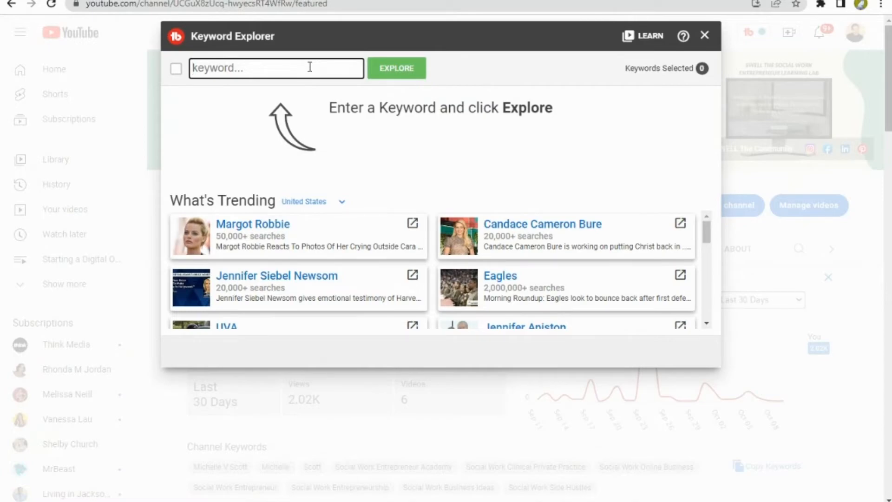
text(Social Wor)
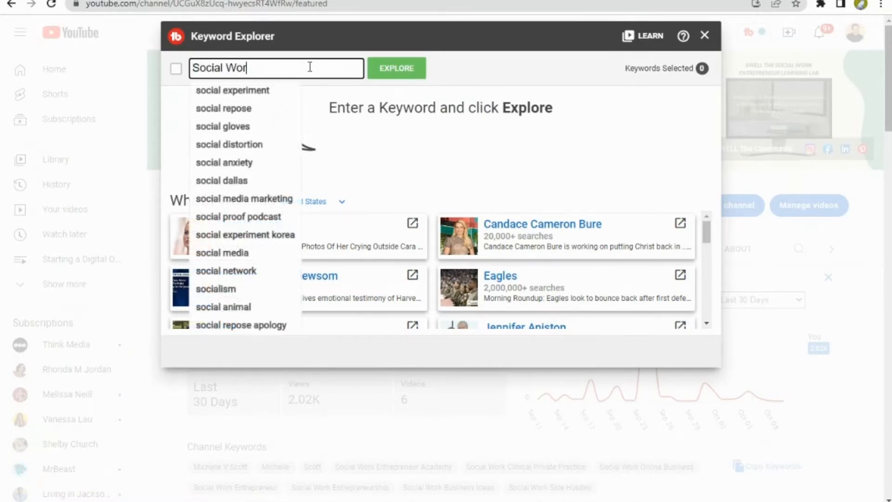
text(k Online Business)
key(Return)
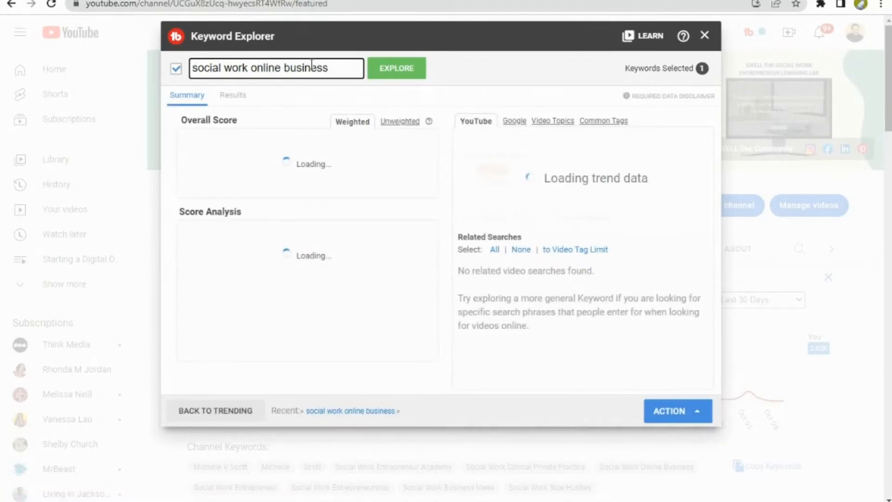
Examine the keyword's comparison with top ranked videos, and compare its weighted and unweighted scores.
click(186, 212)
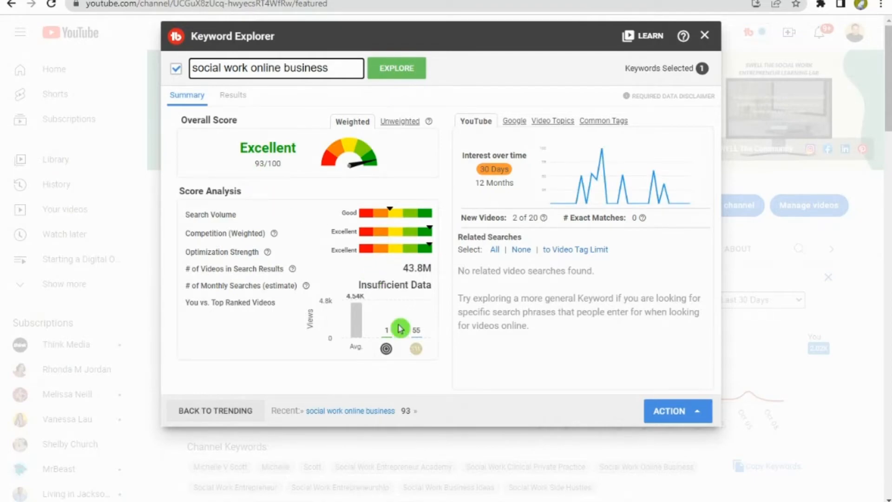
mouse_move(416, 355)
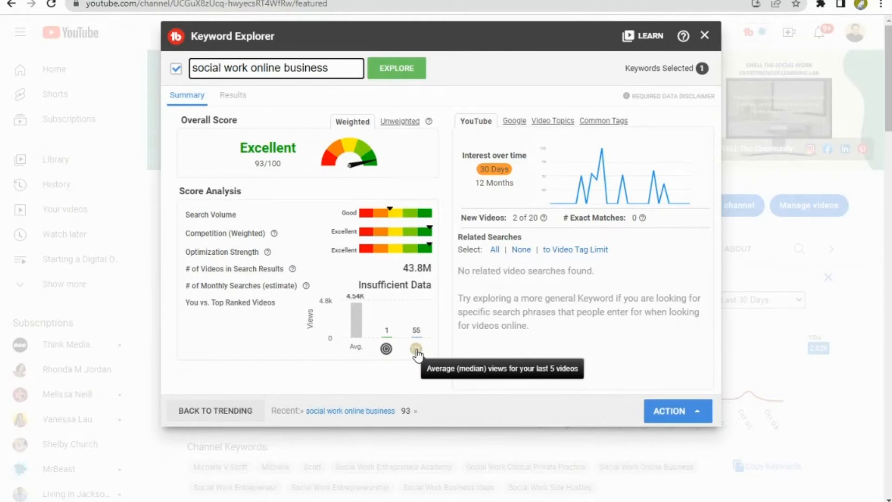
mouse_move(387, 357)
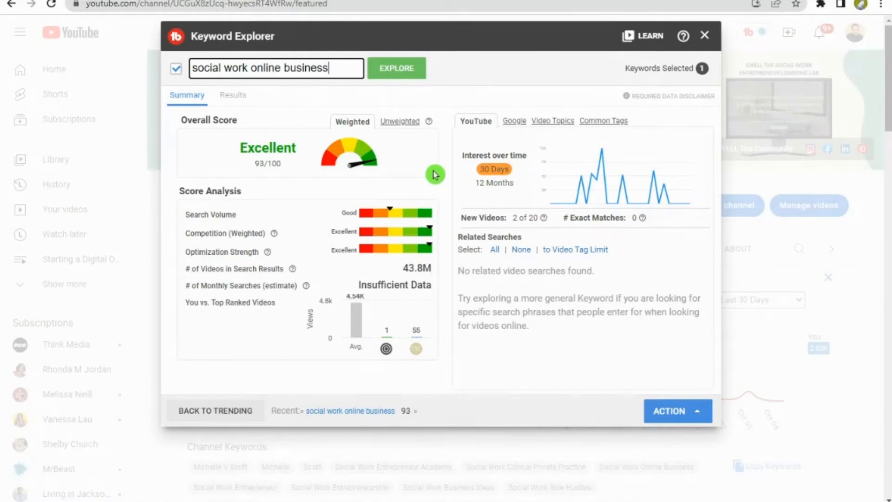
click(406, 123)
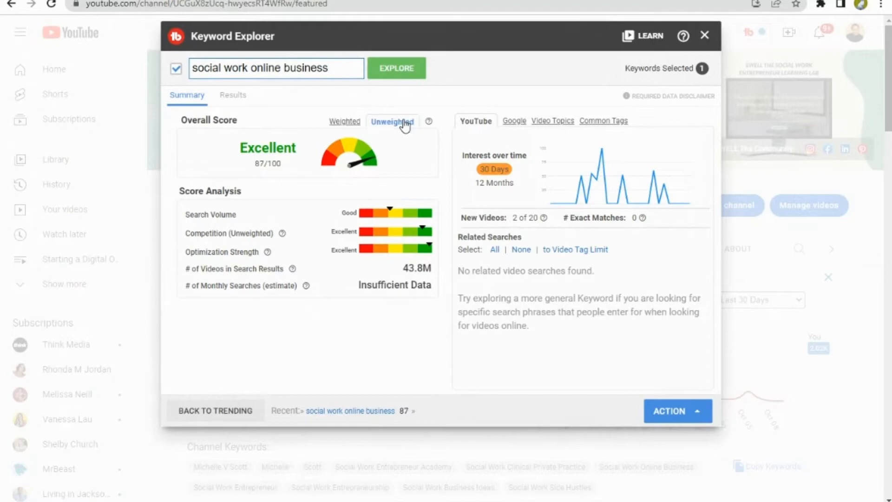
click(346, 123)
click(383, 124)
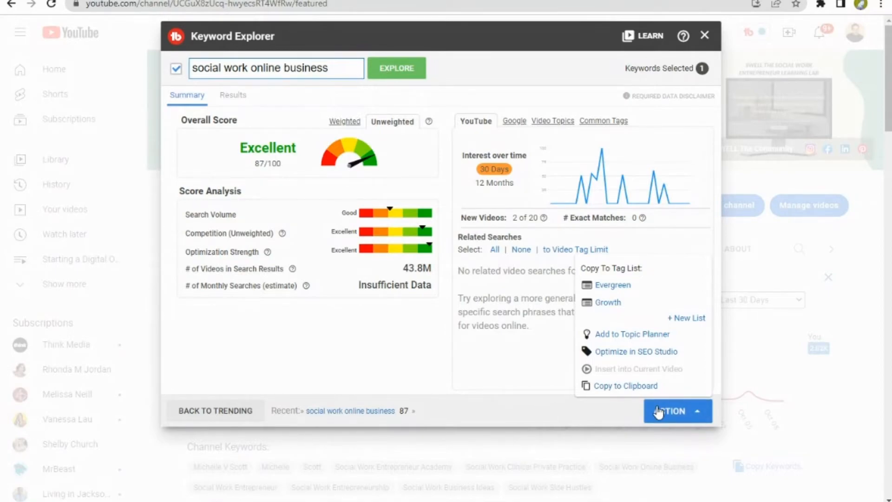
Send the keyword to SEO Studio and replace the title with "Start a Social Work Digital Online Business| Here's How".
click(625, 353)
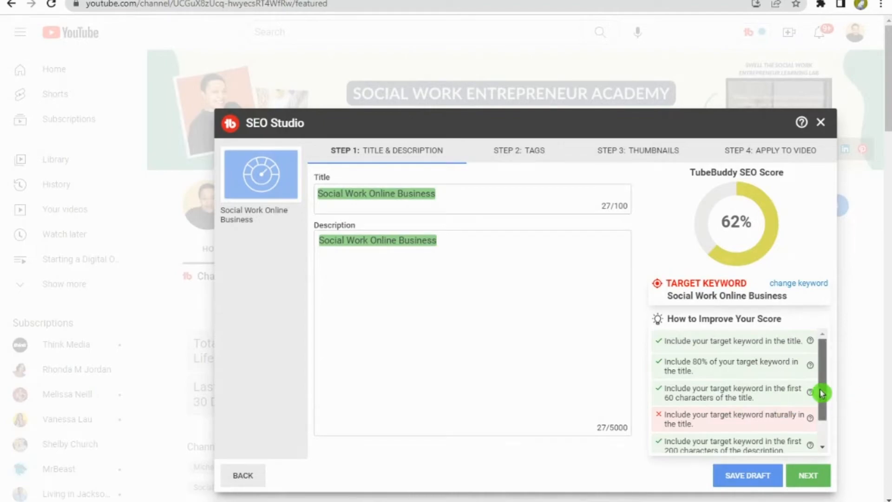
scroll(820, 381, down, 1)
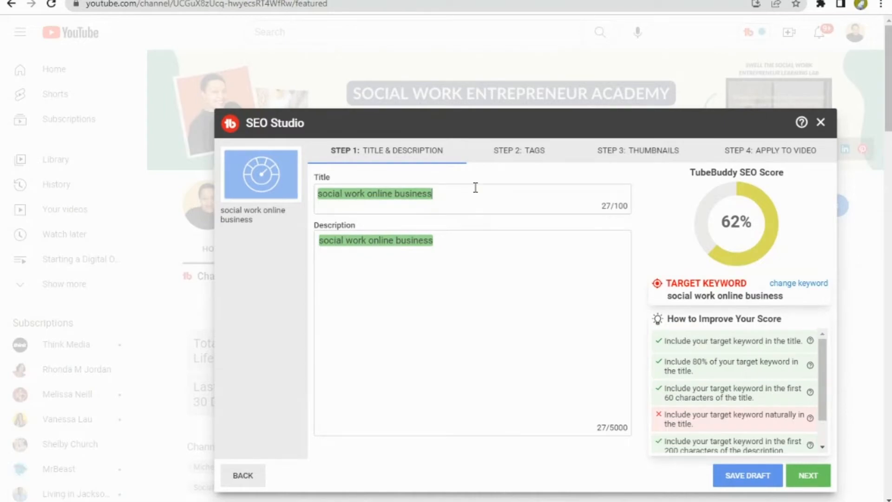
drag(474, 188, 313, 193)
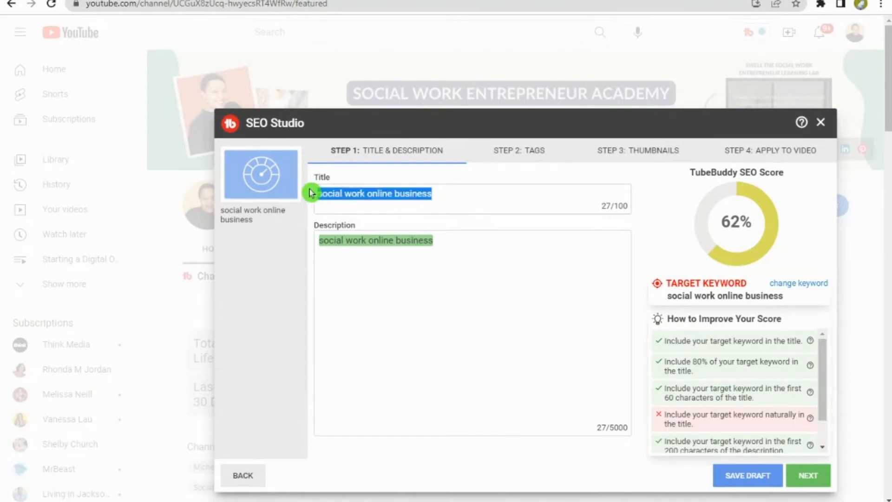
right_click(358, 198)
click(420, 258)
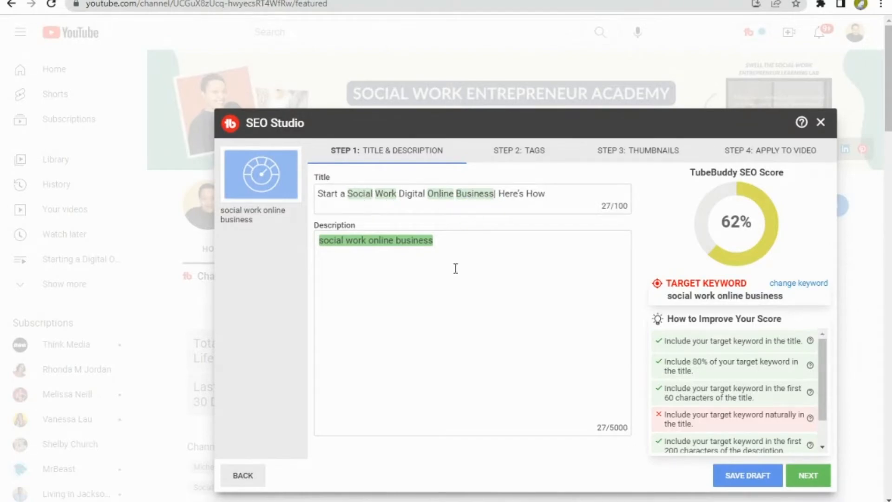
Replace the description with "Start a Social Work Digital Online Business| Here's How".
drag(446, 241, 298, 246)
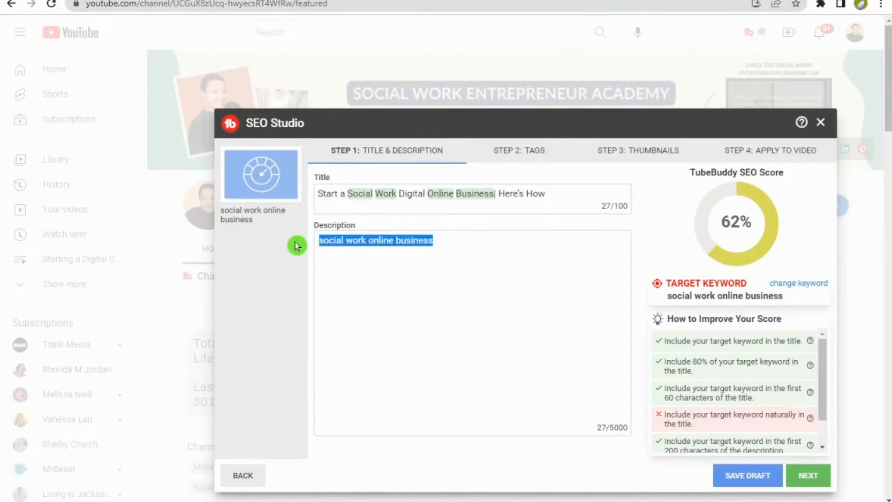
right_click(355, 238)
click(403, 294)
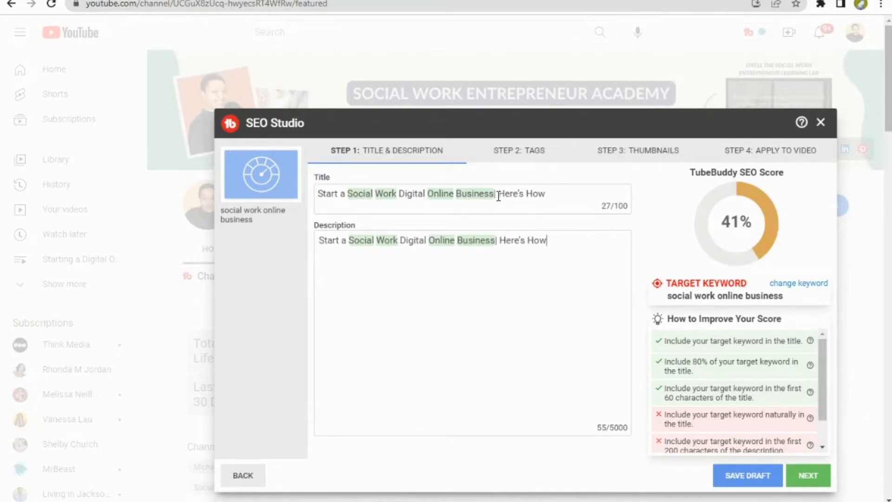
Remove "| Here's How" from both the title and the description.
click(545, 194)
drag(497, 196, 559, 206)
key(BackSpace)
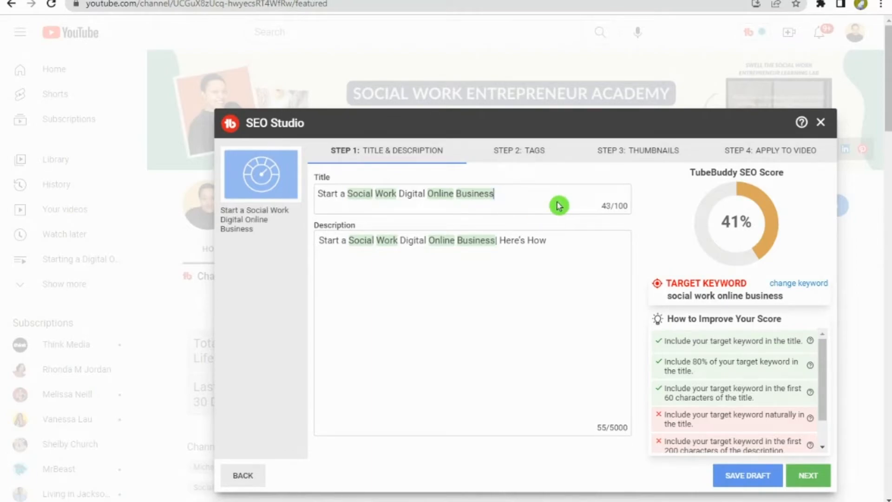
drag(497, 241, 567, 244)
key(BackSpace)
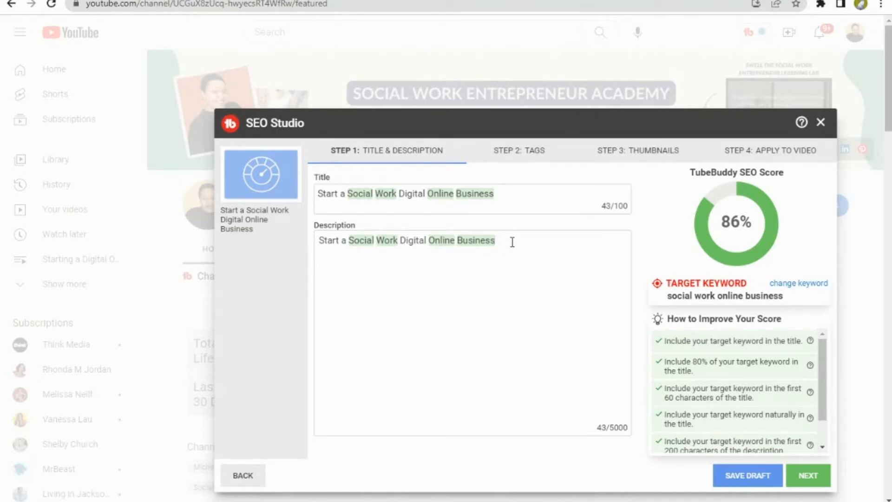
Append a slash and the copied video description text, and begin a new paragraph at "Through automations and integrations".
text(/)
text(Start a Social Work Digital Online Business | Here's How/ Digital online businesses are the future of entrepreneurship. Having a digital online business allows you to work from anywhere in the world. Through automations and integrations you can free up your time, generate a larger income for yourself, and take control of your career. How you may ask? Because you go from working with clients on a 1:1 basis to working with clients on a one to many basis. In this video, I'm going to share how you actually start a digital online business, so you can get moving on your entrepreneurial journey as a social worker.)
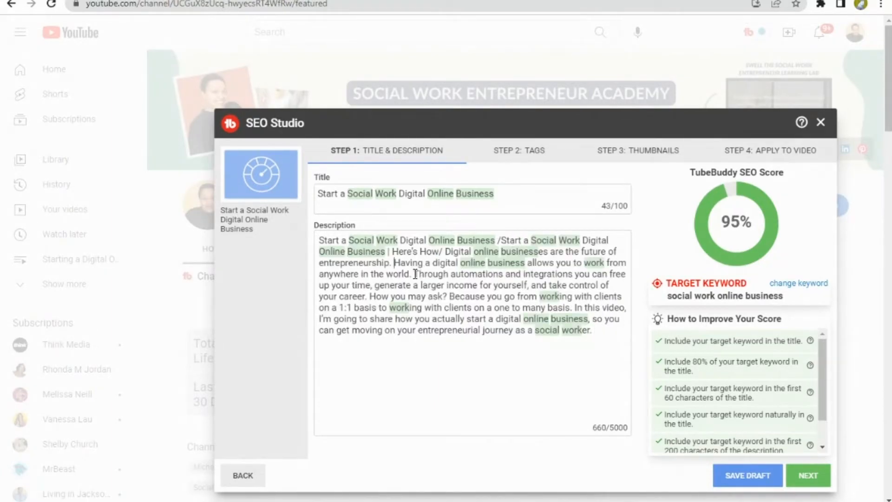
key(Return)
key(Return)
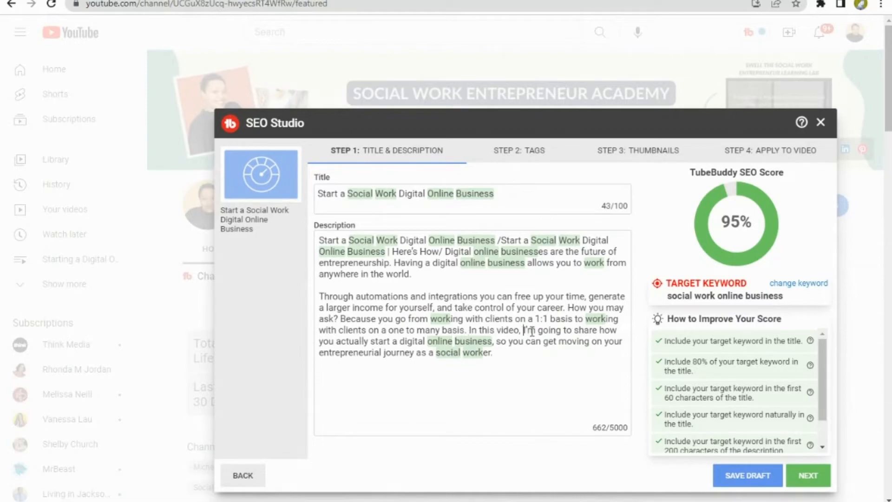
Begin a new paragraph at "I'm going to share" in the video description and proceed to the tags stage.
key(Return)
key(Return)
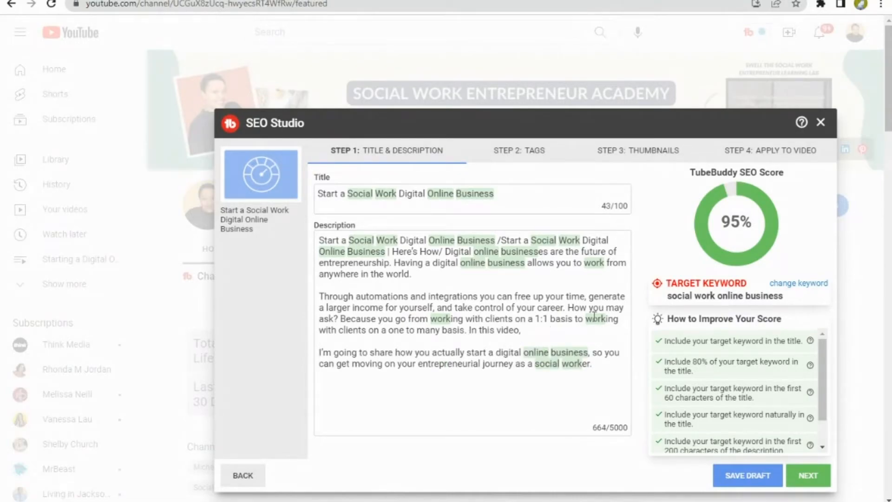
click(495, 426)
click(753, 229)
click(567, 428)
click(706, 485)
click(806, 476)
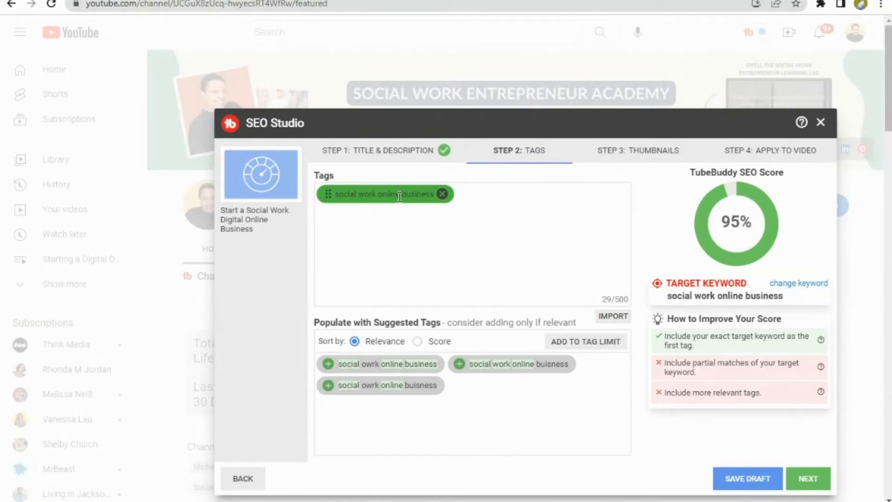
Add the copied list of social work tags after the target keyword tag and continue to the thumbnails stage.
key(ctrl+v)
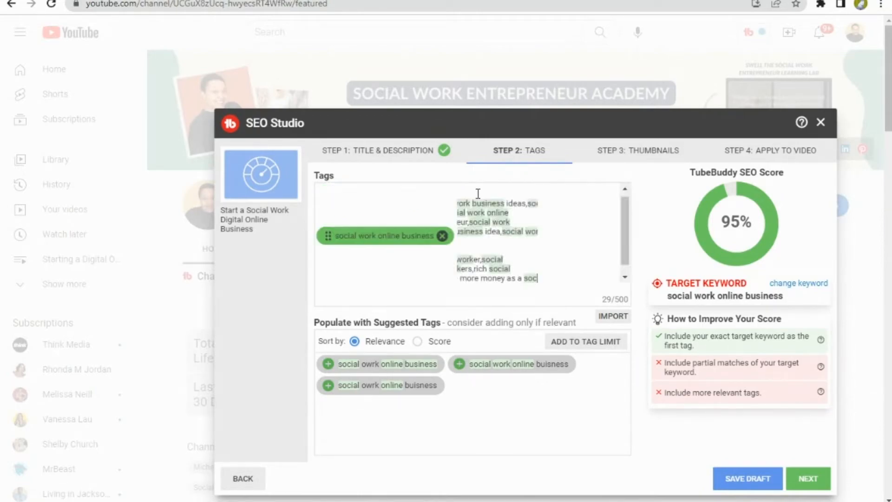
key(Return)
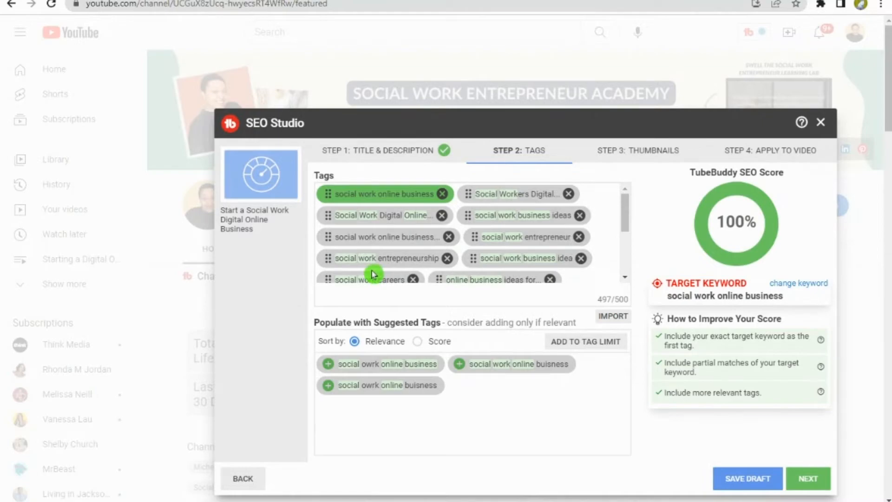
scroll(379, 249, down, 3)
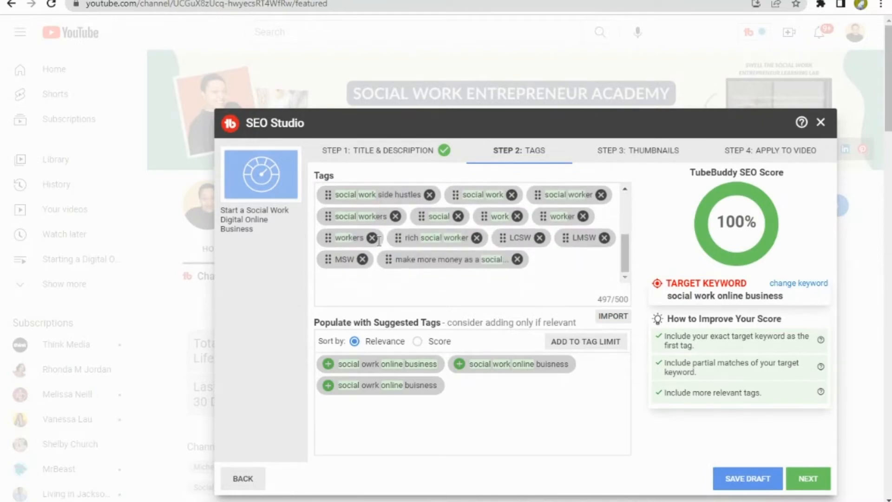
scroll(380, 247, up, 3)
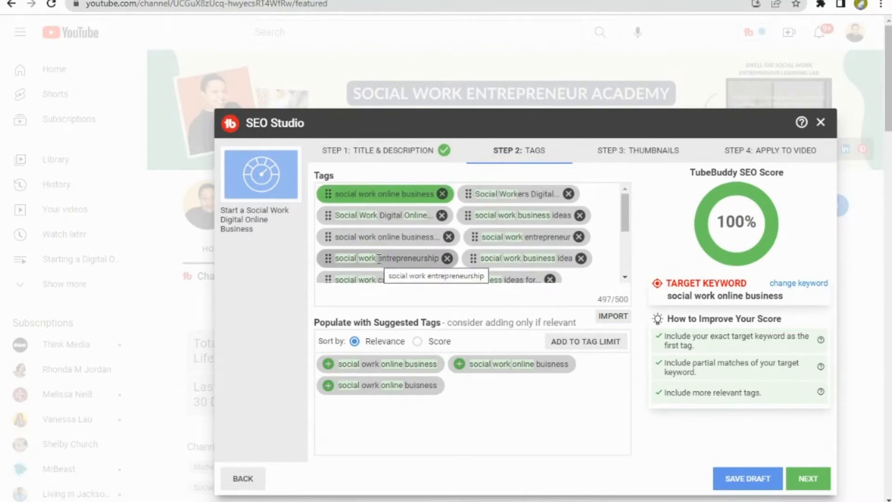
scroll(380, 251, down, 2)
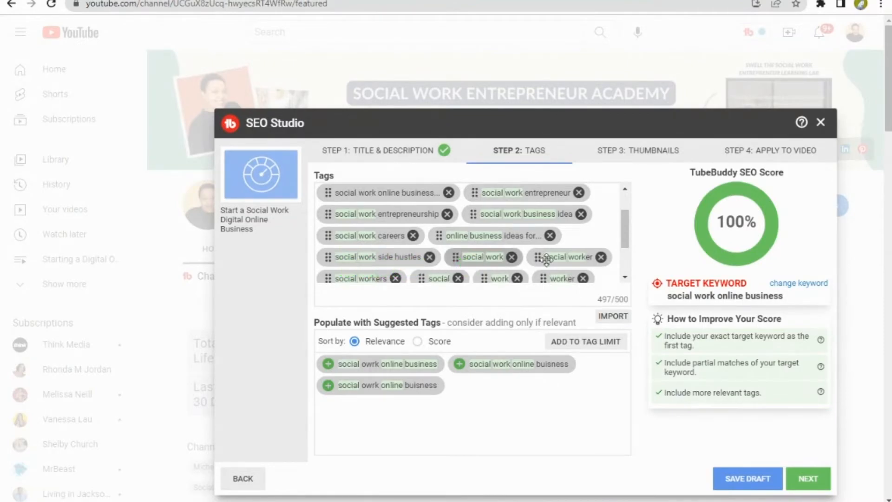
scroll(432, 249, down, 3)
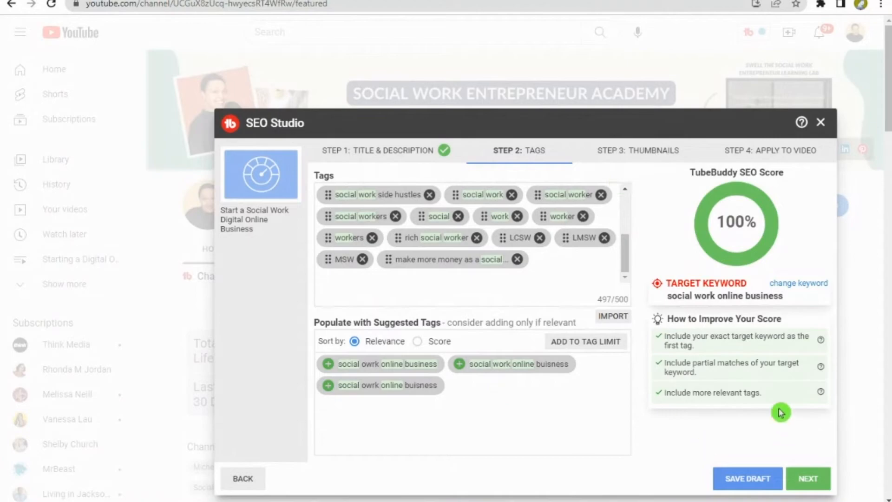
click(810, 479)
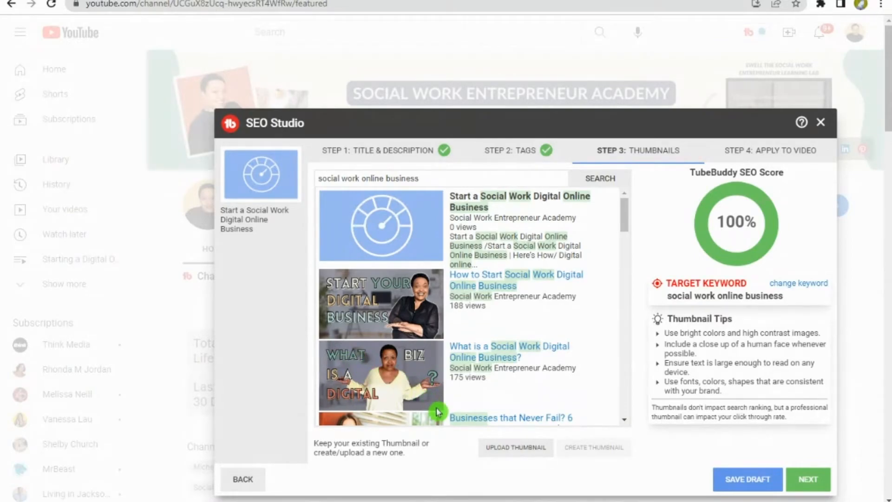
Upload the image "YouTube Thumbnails (14)" from the Downloads folder as the video's thumbnail.
click(499, 454)
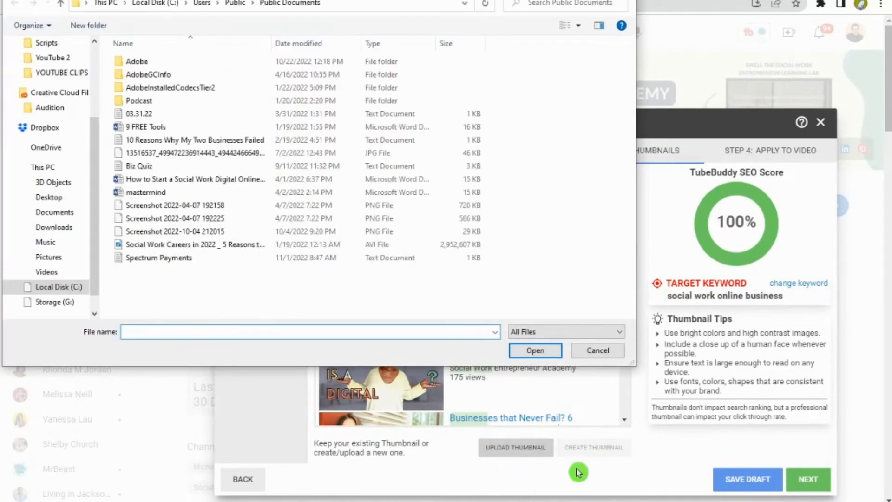
scroll(43, 96, up, 1)
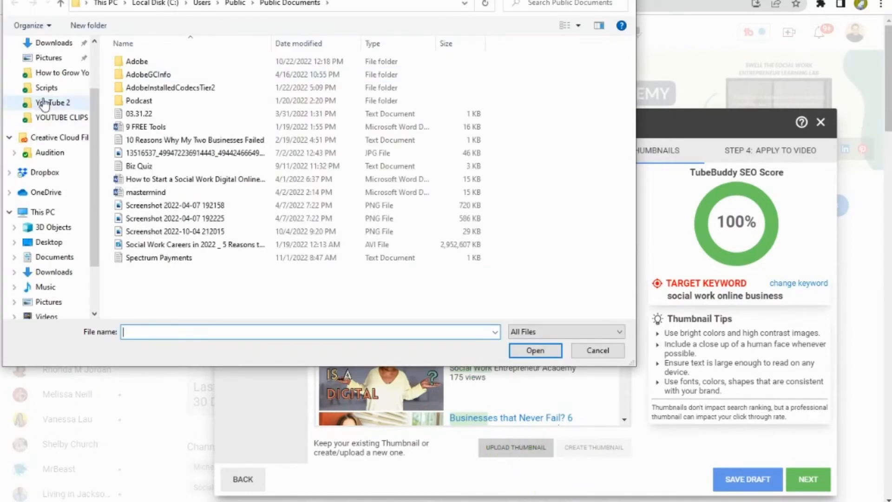
click(54, 44)
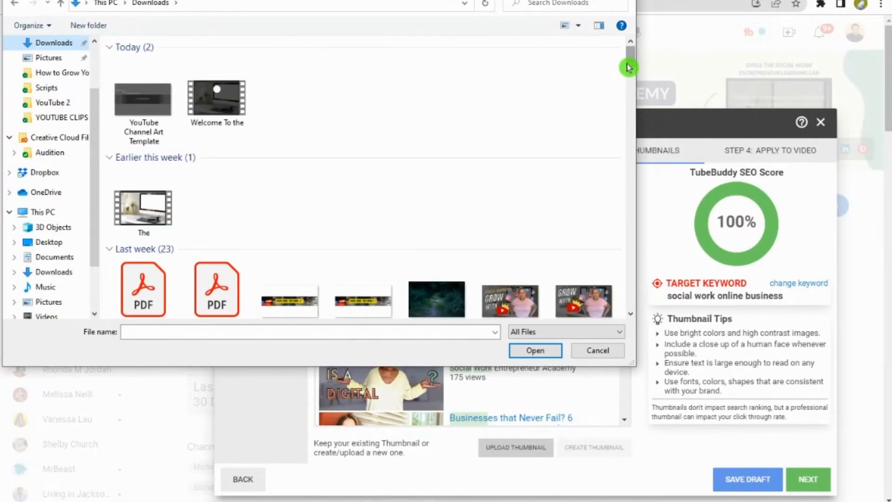
drag(628, 68, 627, 152)
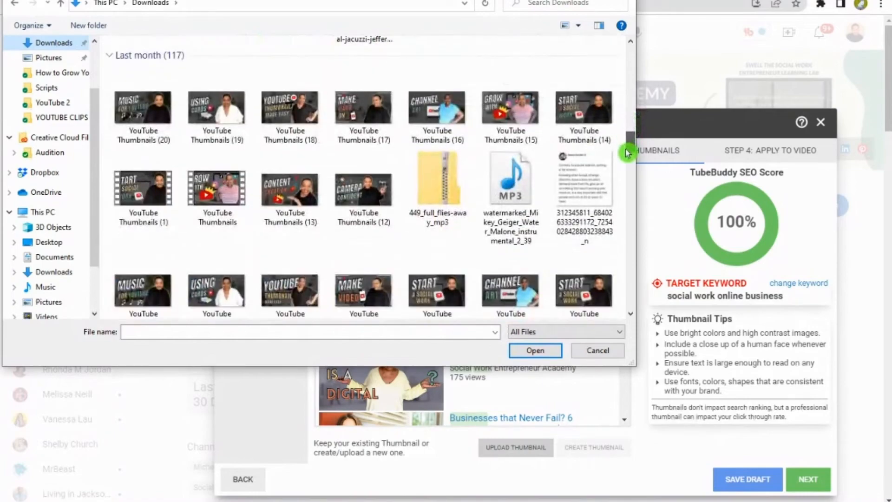
click(582, 125)
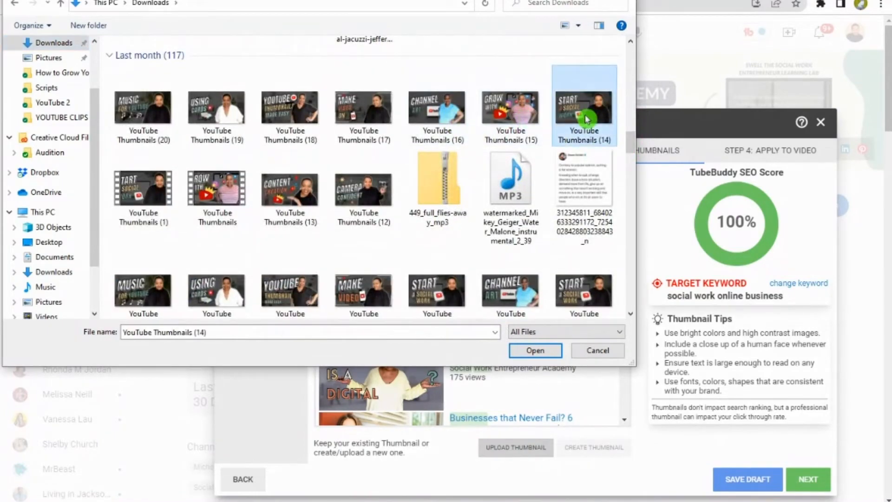
click(536, 349)
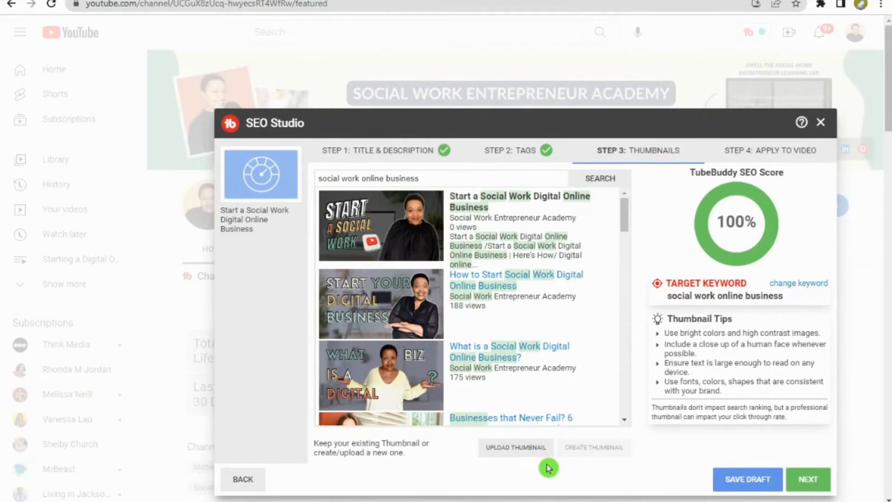
Save the optimization as a draft and leave SEO Studio for the channel's video management page.
click(747, 479)
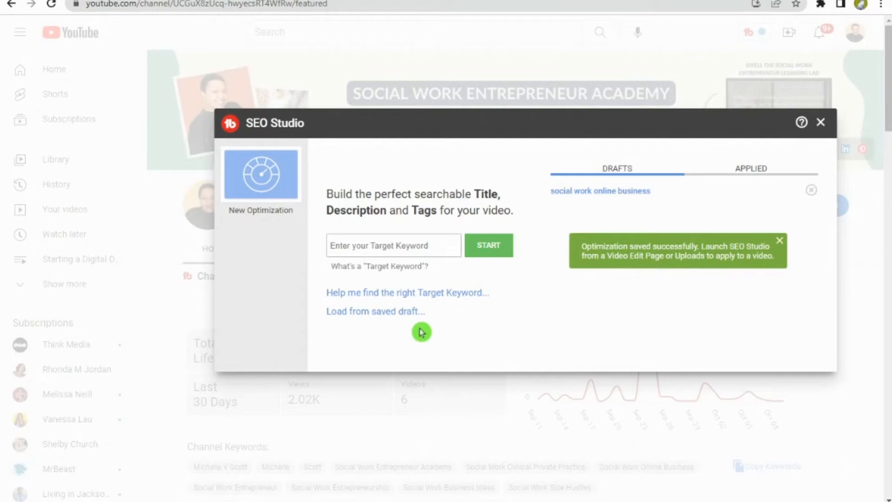
click(820, 122)
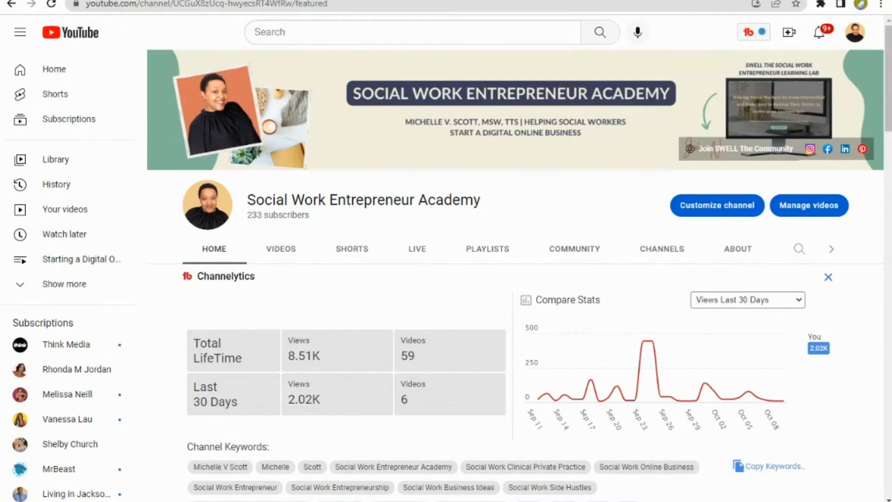
click(800, 205)
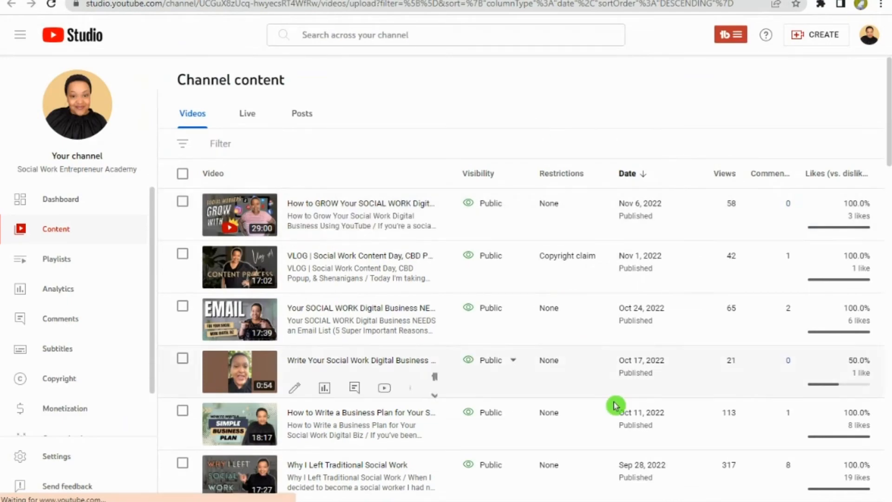
mouse_move(561, 501)
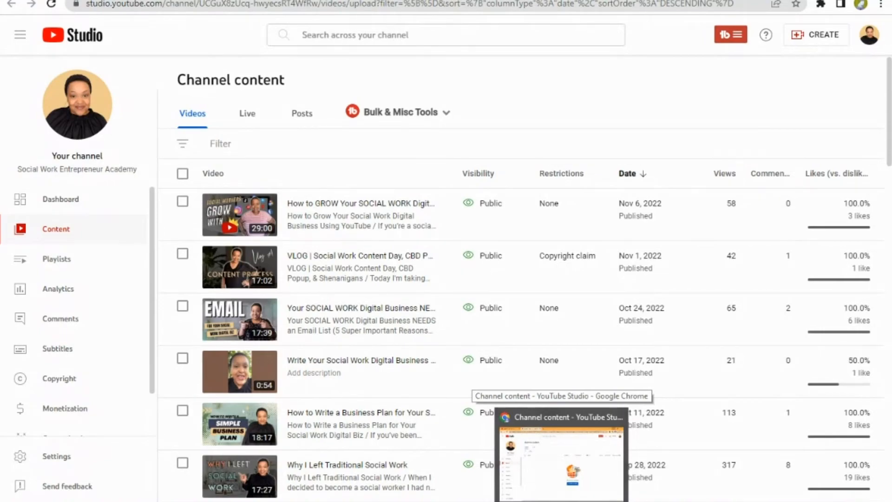
click(561, 465)
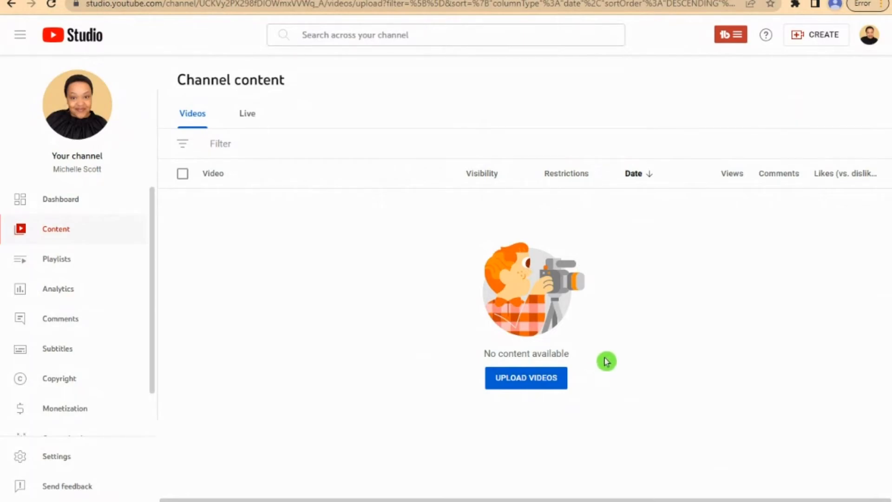
click(524, 380)
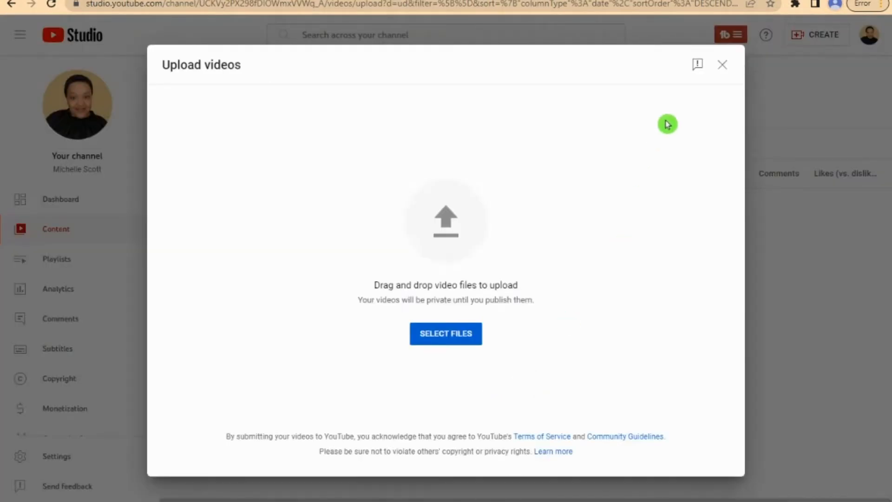
click(721, 65)
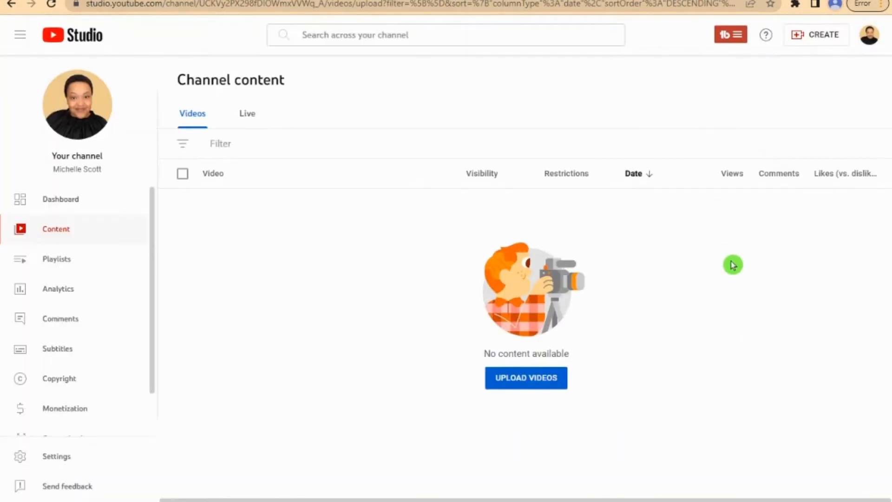
click(824, 38)
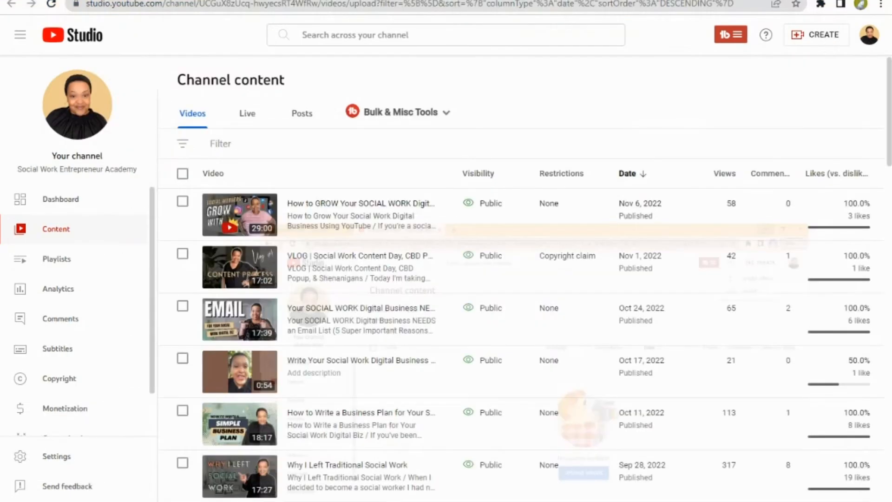
Start a video upload on the Social Work Entrepreneur Academy channel with the file "Clip 1" from the Documents folder.
click(810, 42)
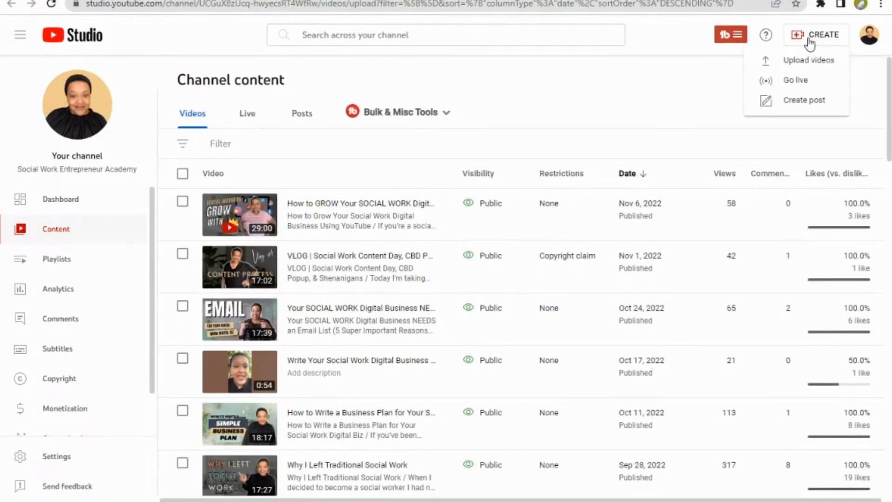
click(794, 65)
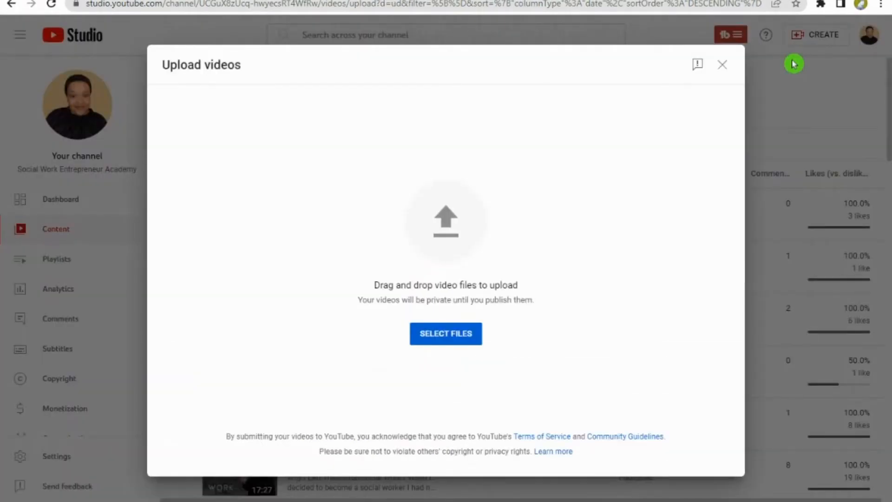
click(454, 338)
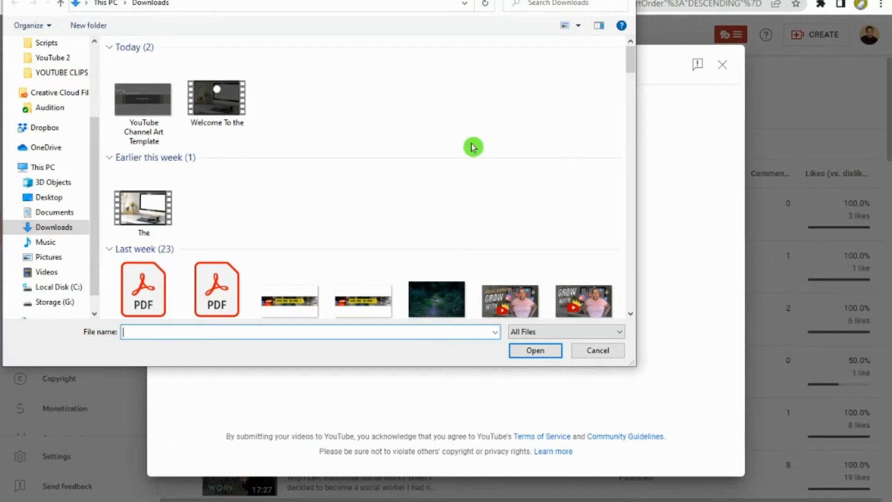
click(57, 213)
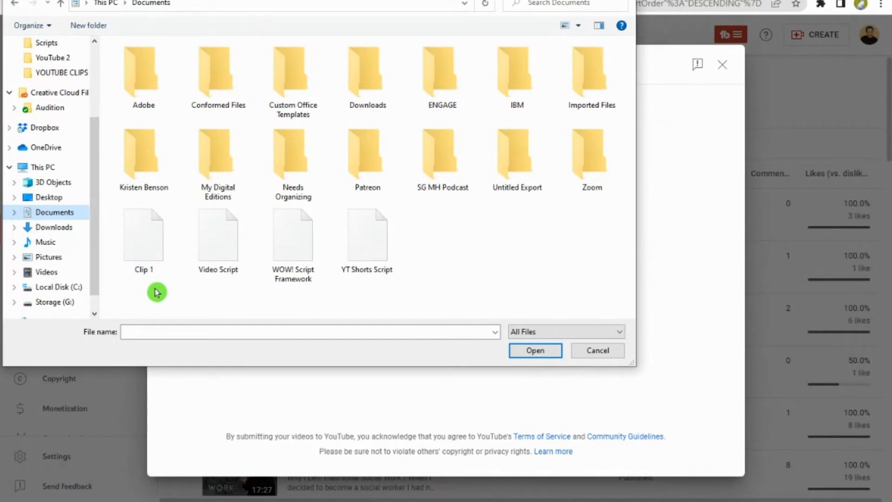
click(154, 254)
click(529, 350)
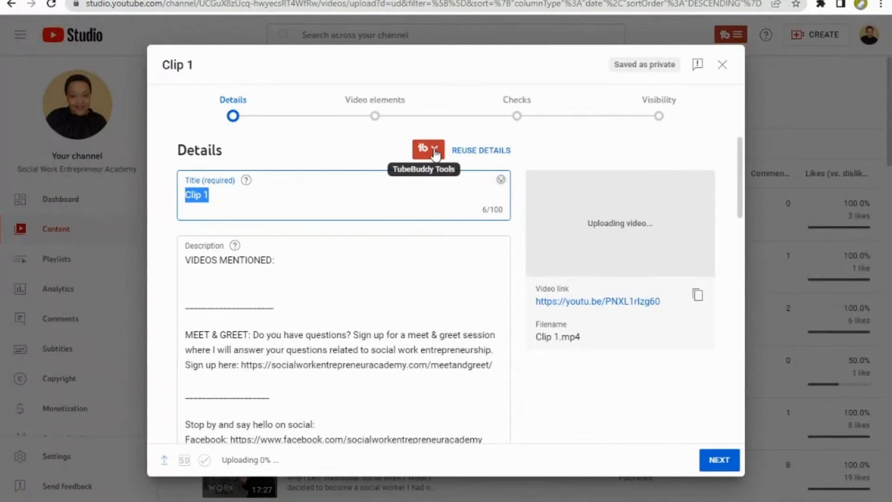
Apply the saved SEO Studio optimization "social work online business" to the uploading video and check the filled-in details.
click(434, 150)
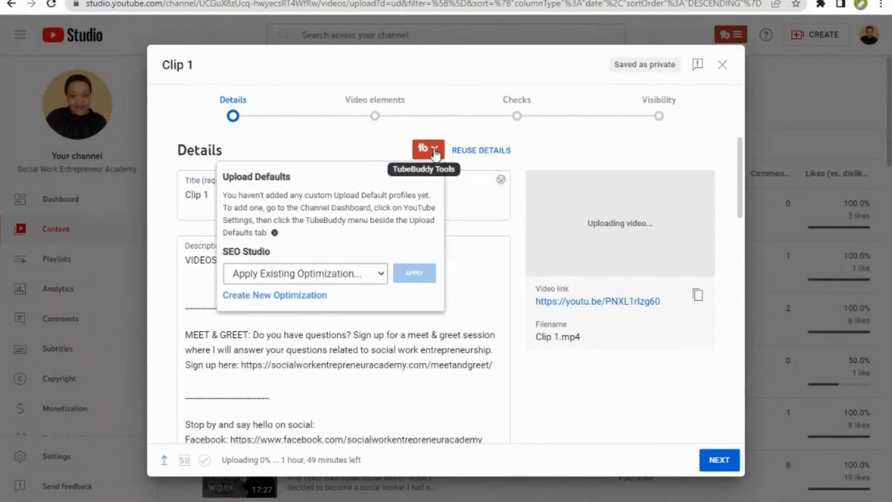
click(380, 275)
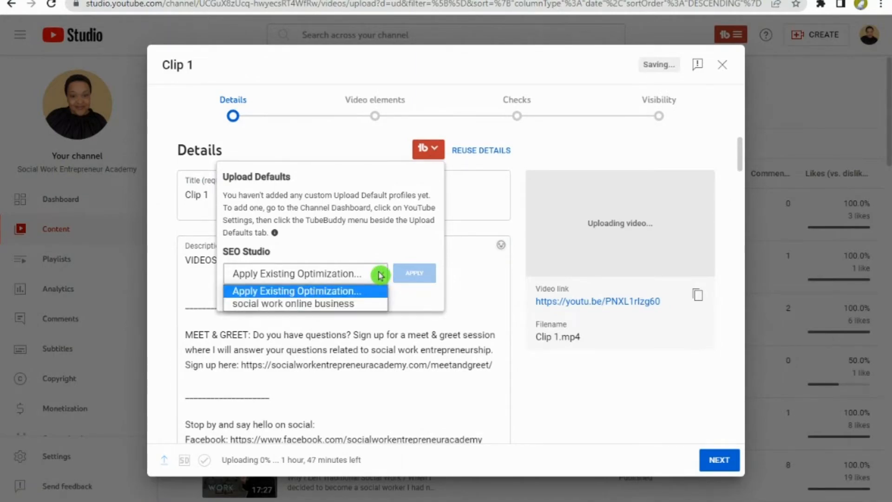
click(353, 306)
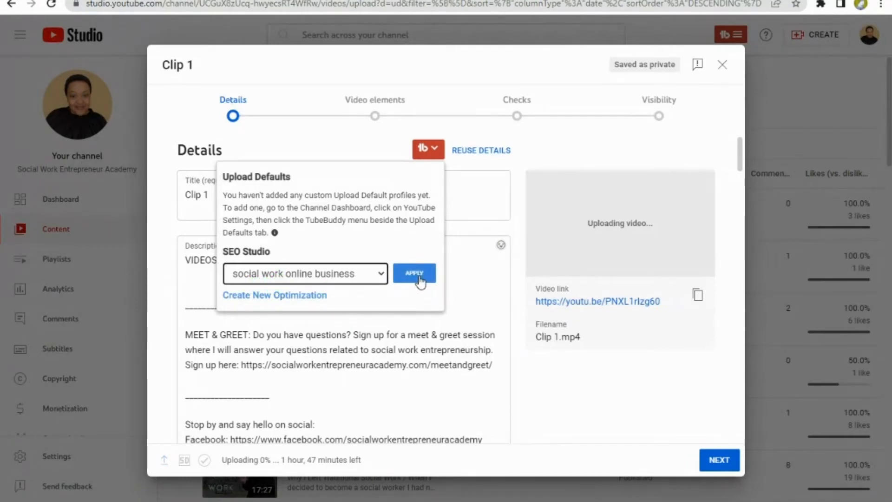
click(415, 274)
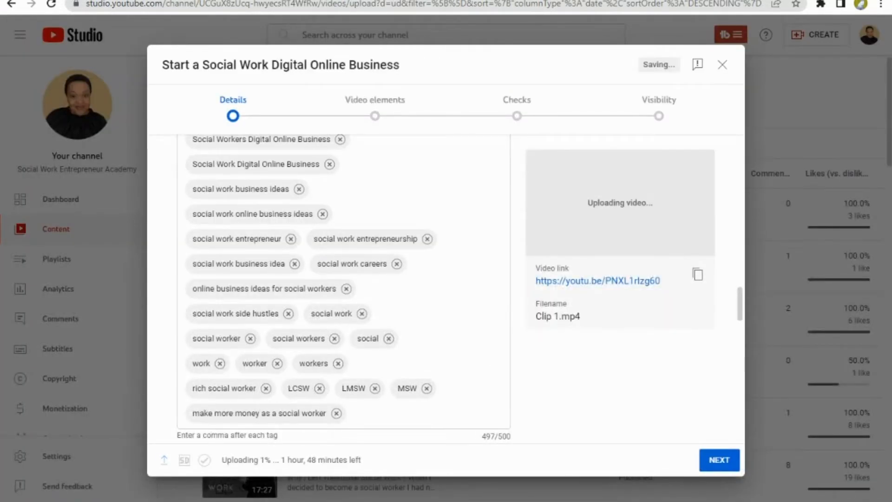
scroll(343, 308, up, 15)
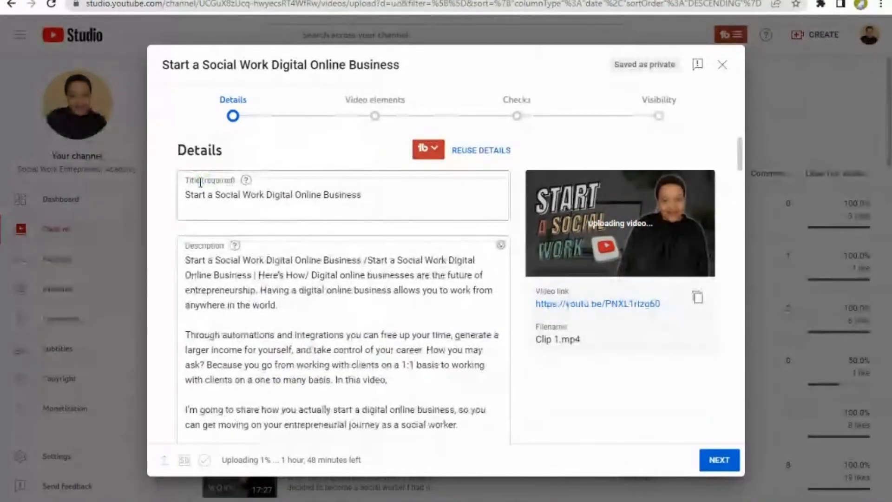
click(186, 200)
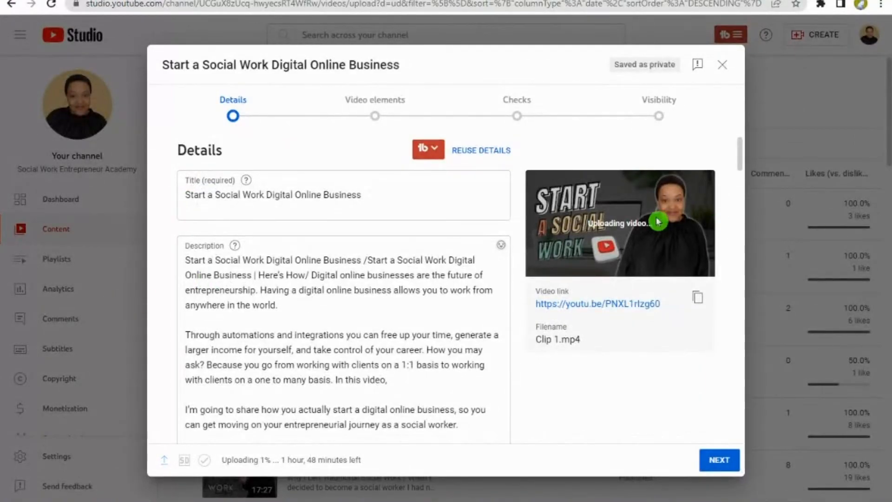
scroll(432, 234, down, 15)
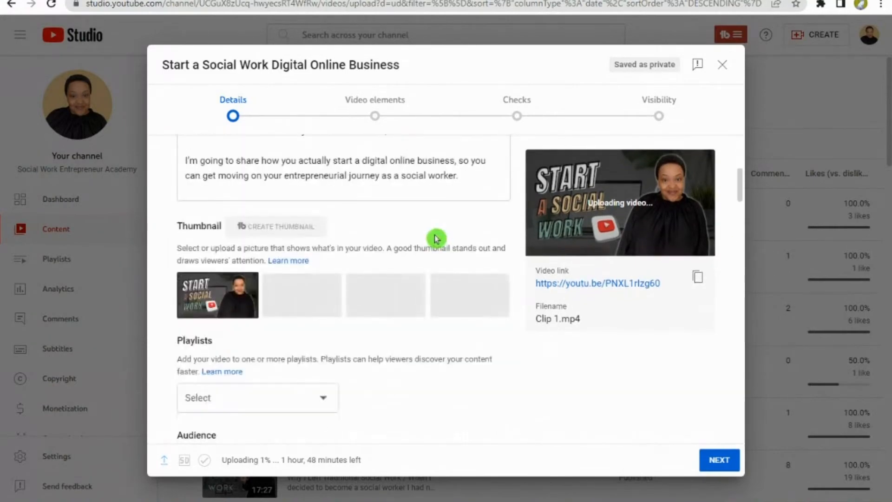
Review the filled-in tags, add the video to the playlist "Starting a Digital Online Business", and continue to the video elements.
scroll(439, 235, down, 6)
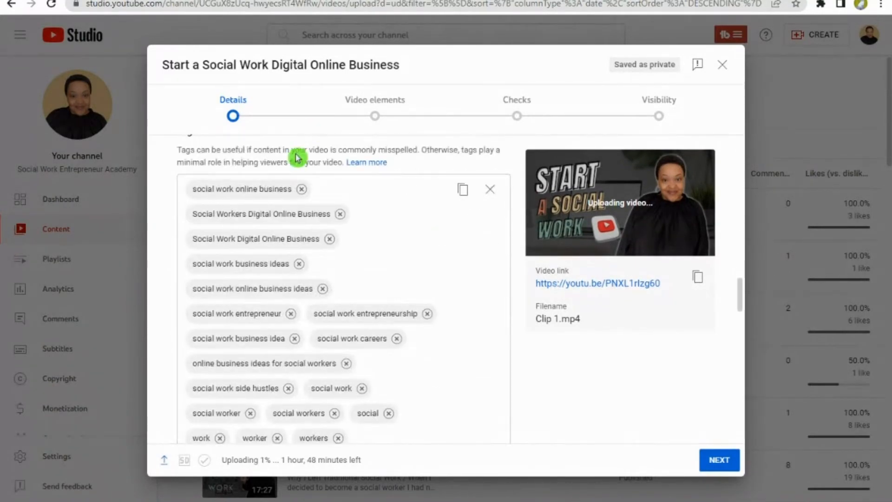
scroll(352, 324, up, 8)
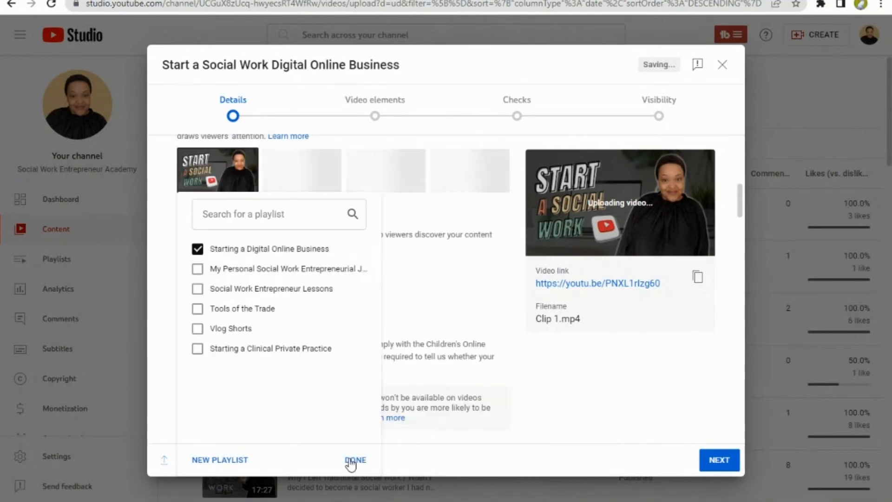
click(352, 458)
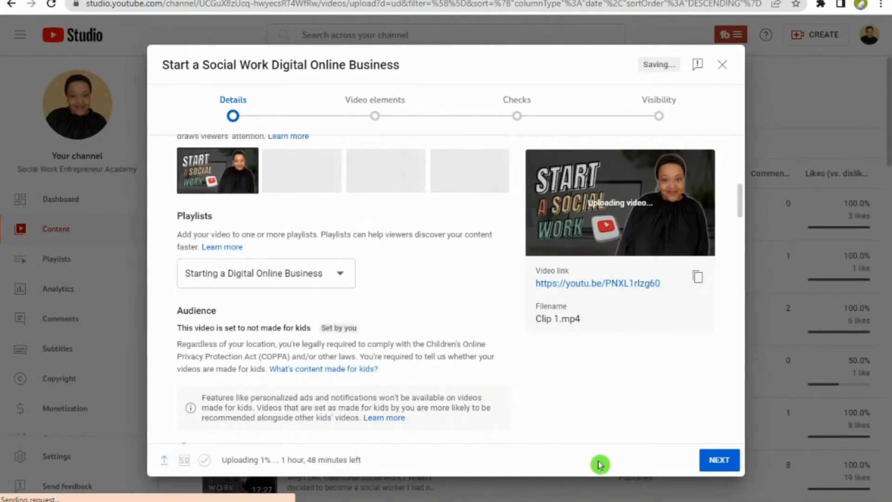
click(719, 462)
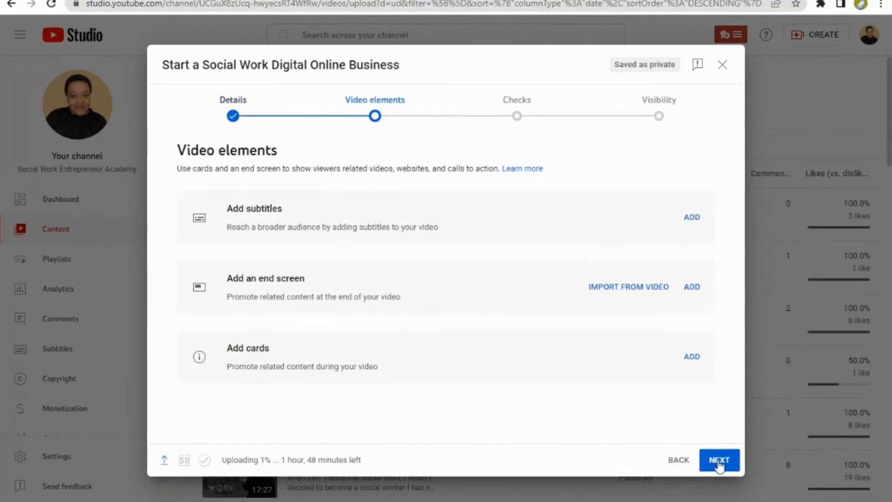
Add an end screen to the video using the "1 video, 1 subscribe" layout.
click(697, 291)
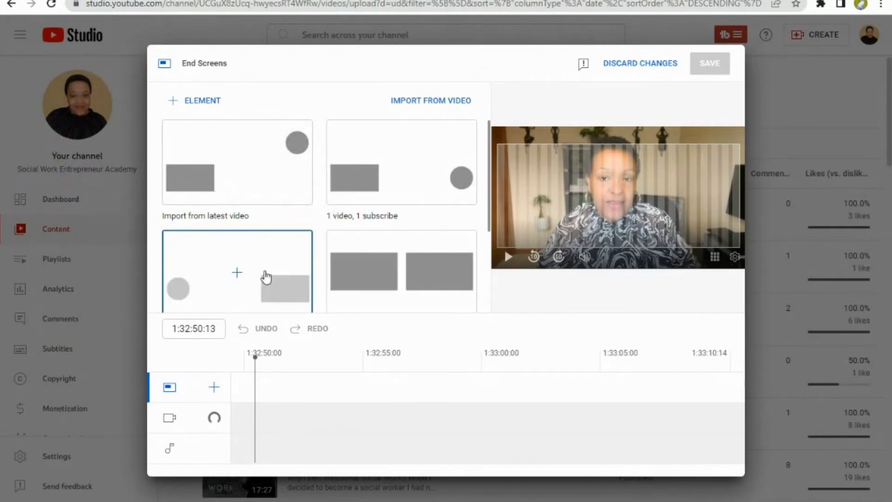
scroll(289, 249, down, 3)
scroll(297, 237, up, 4)
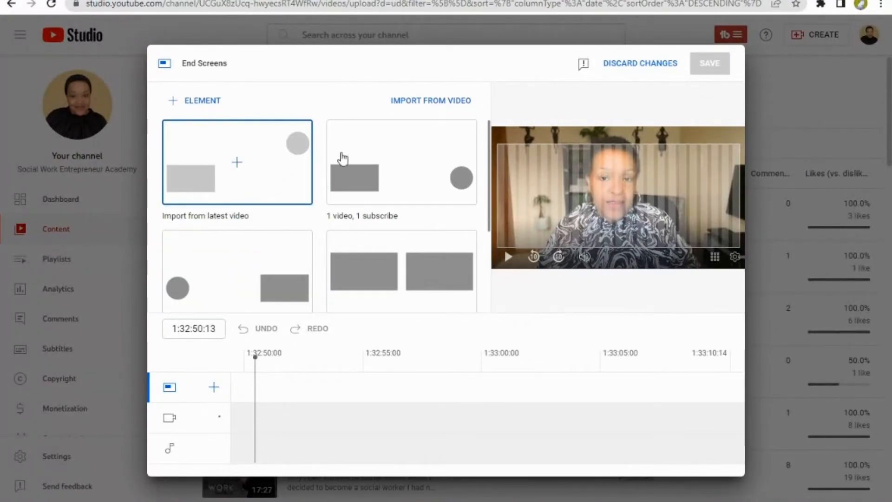
scroll(348, 222, down, 2)
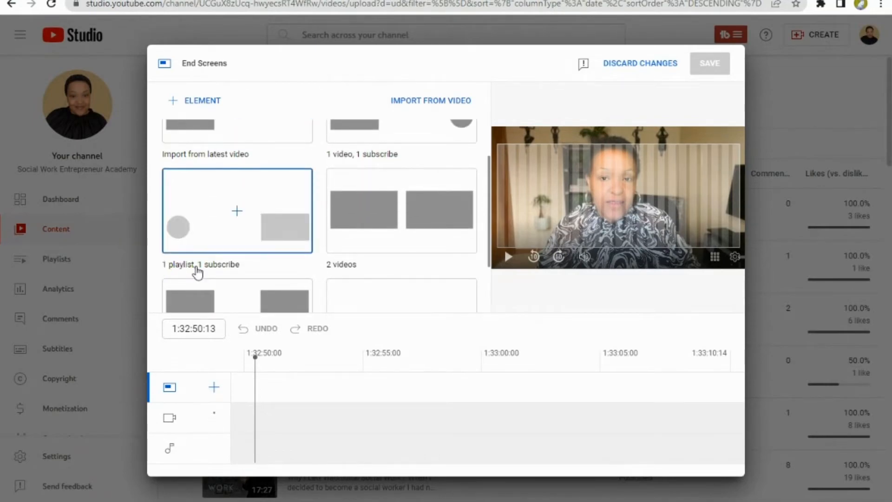
scroll(415, 221, down, 3)
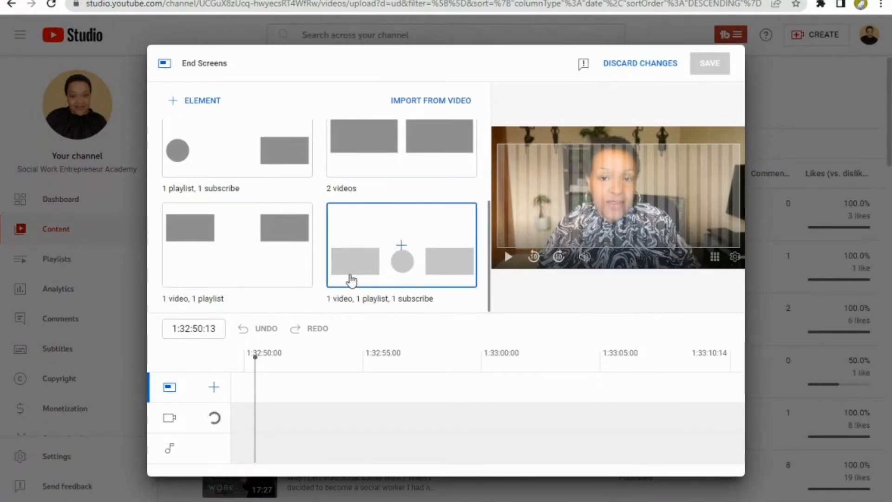
scroll(351, 280, up, 5)
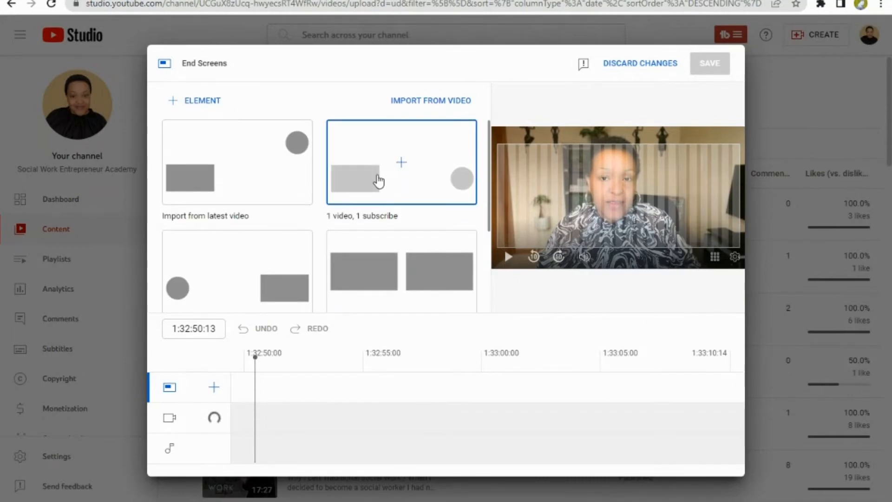
click(379, 180)
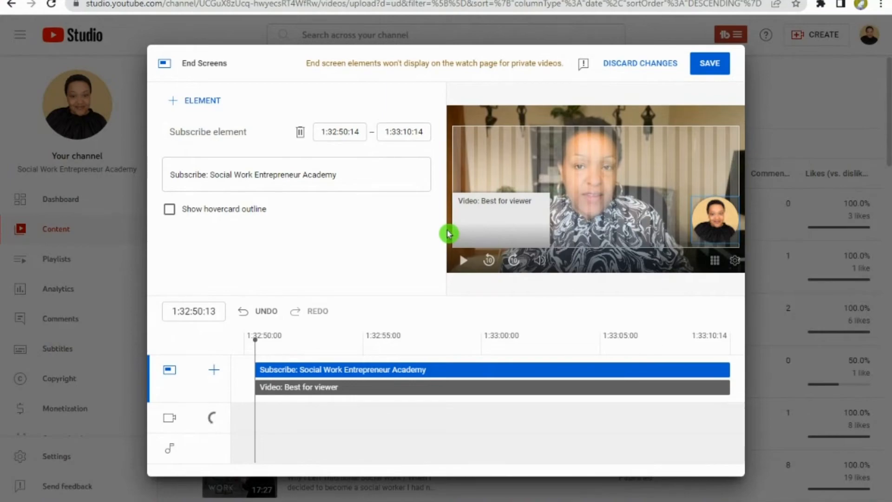
Set the end screen's video element to the specific video "How to GROW Your SOCIAL WORK Digital Business Using YOUTUBE".
click(486, 222)
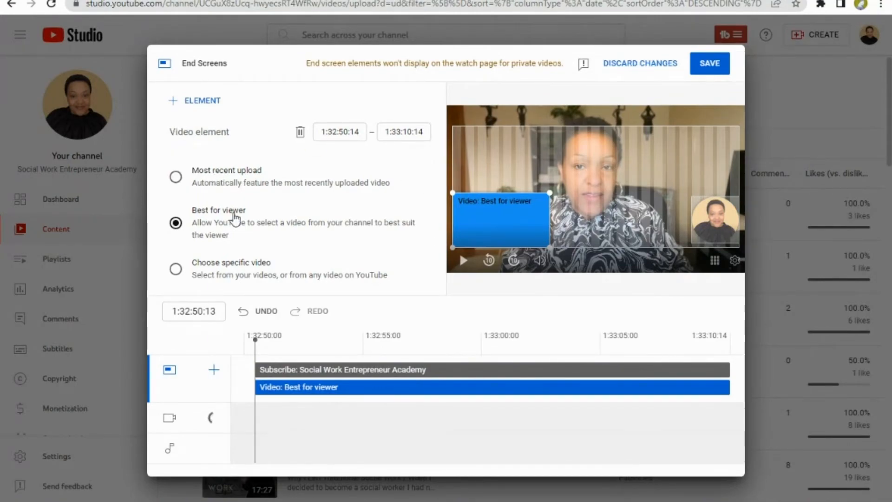
click(229, 270)
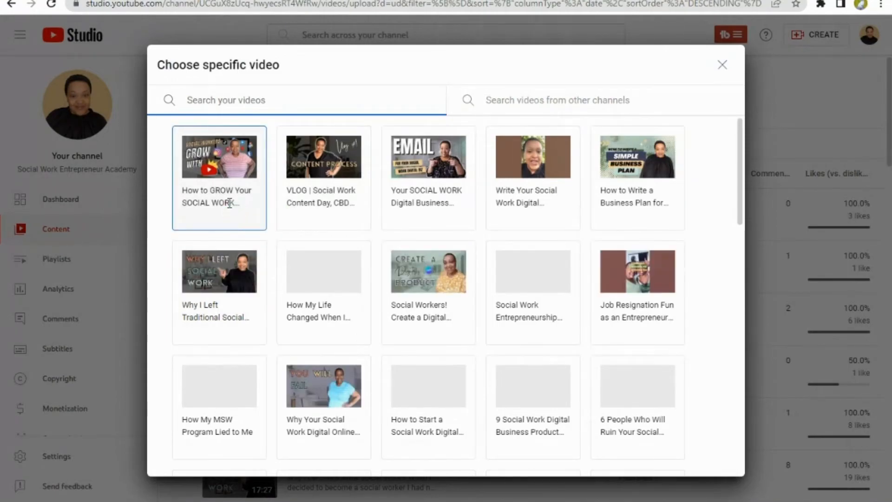
click(263, 204)
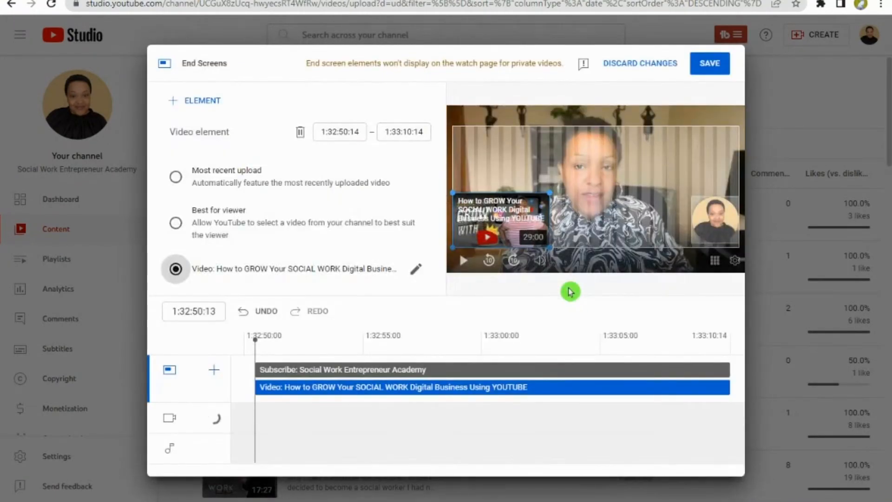
Move the subscribe element to the upper-right corner of the video frame, keep the video element at lower left, and save the end screen.
drag(712, 236, 704, 178)
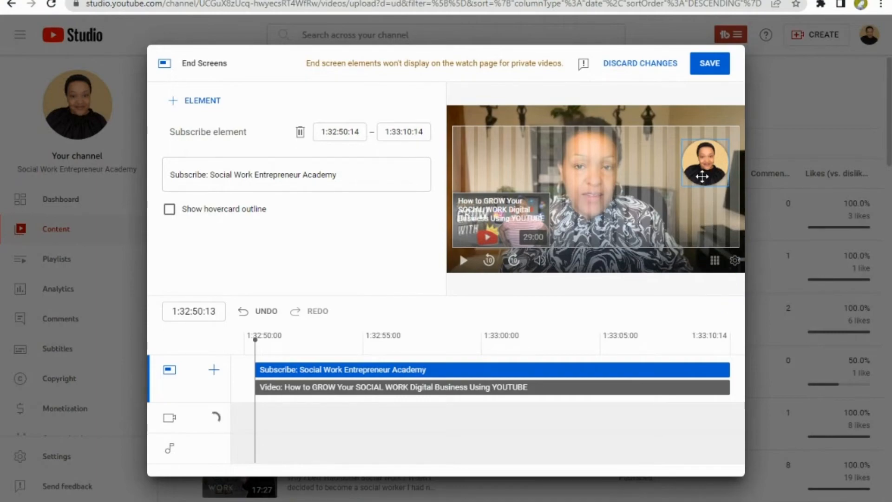
drag(702, 176, 712, 161)
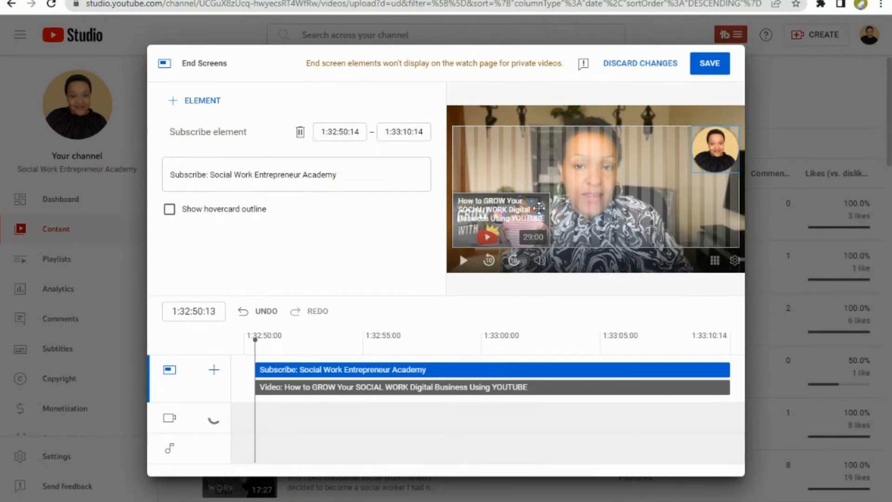
click(500, 222)
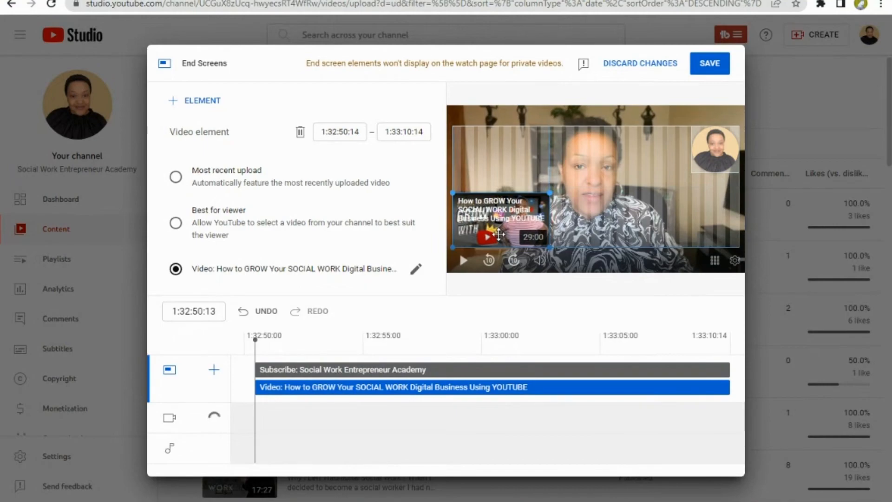
mouse_move(499, 235)
mouse_down()
mouse_move(594, 237)
mouse_move(505, 238)
mouse_up()
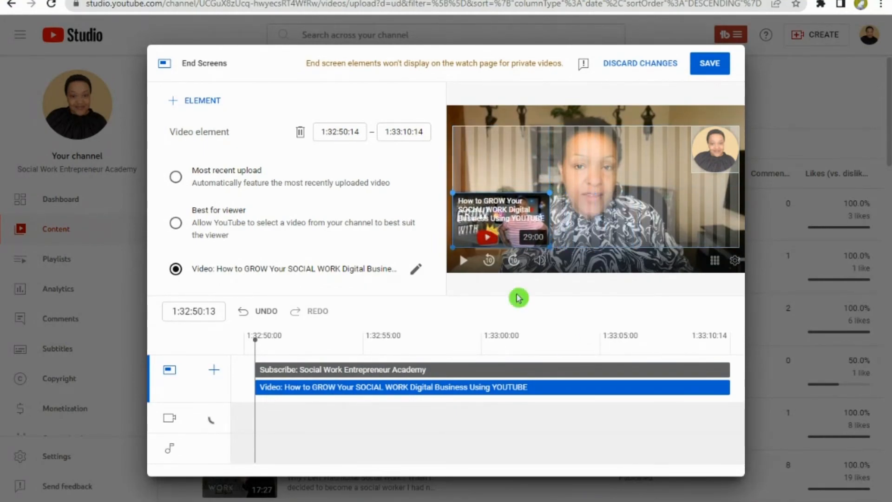
click(709, 65)
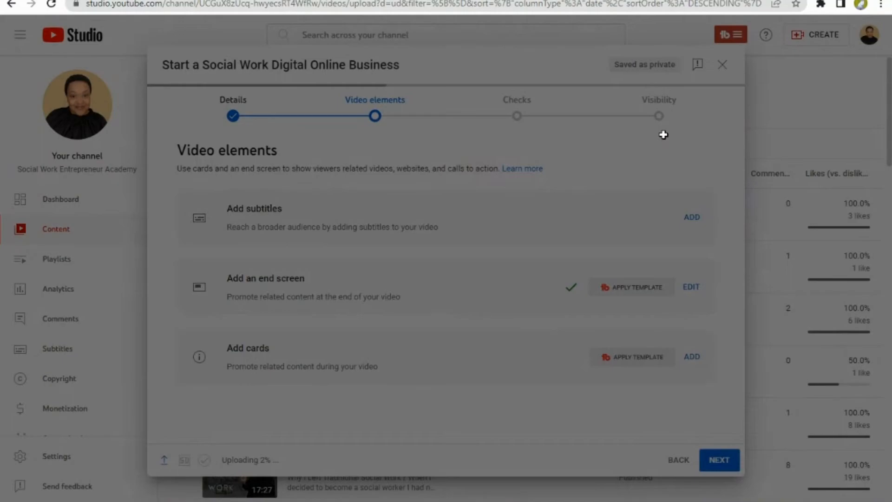
Add a video card for "How to GROW Your SOCIAL WORK Digital Business Using YOUTUBE" at 0:31:17:26 and save it.
click(693, 356)
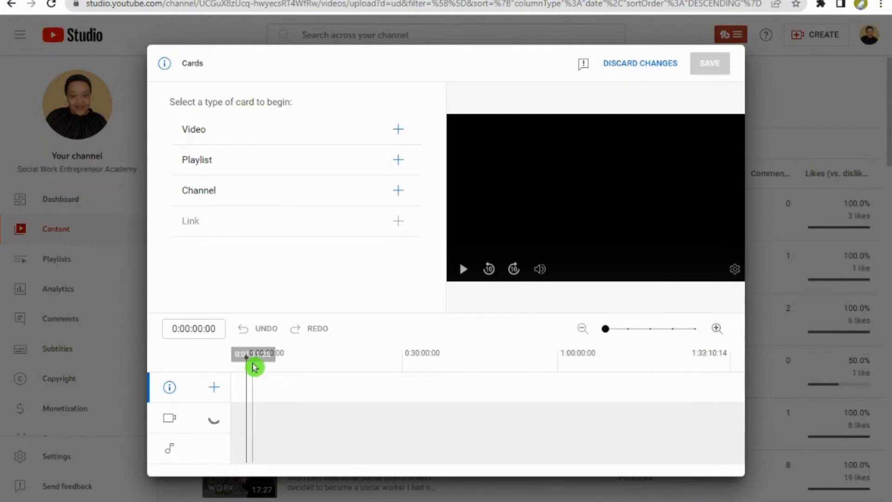
drag(263, 364, 408, 368)
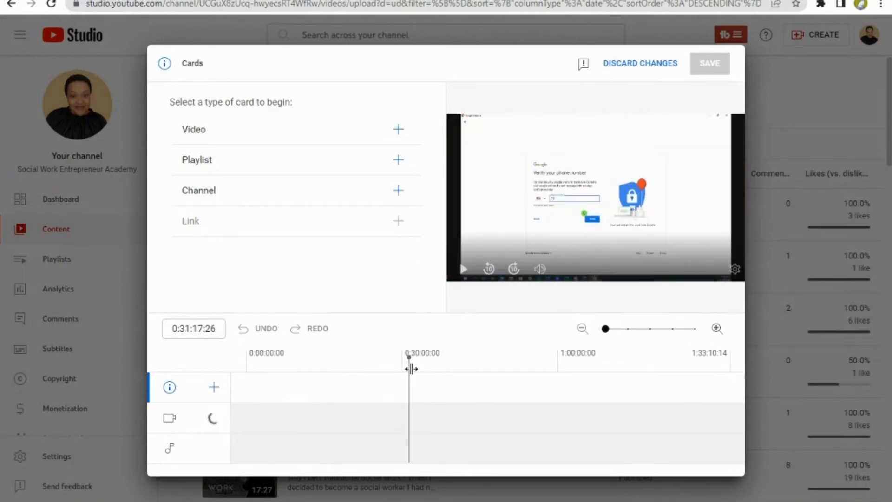
click(400, 129)
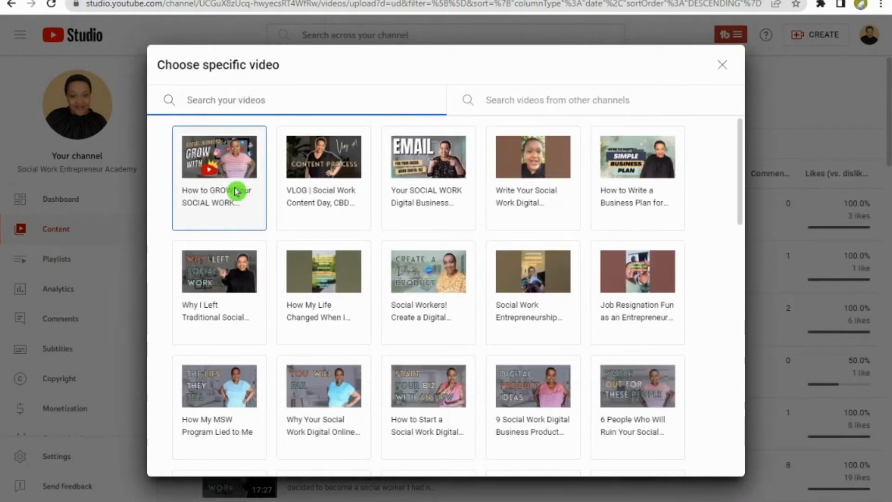
click(203, 214)
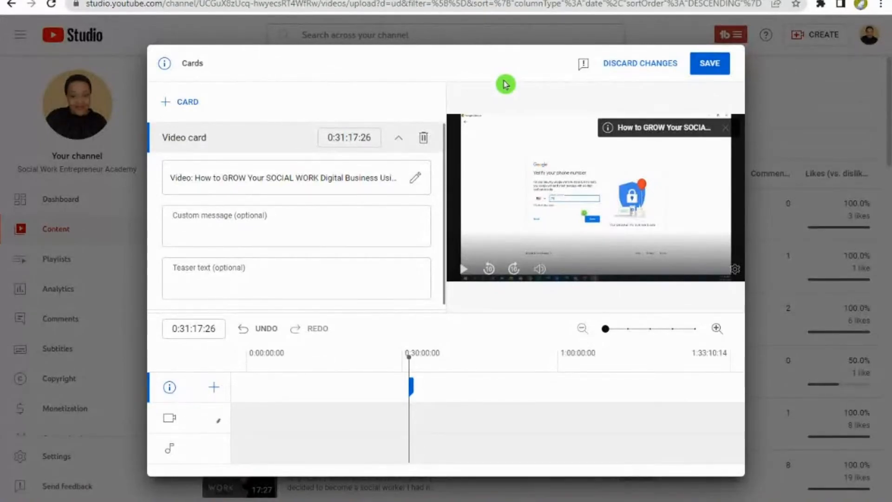
click(712, 70)
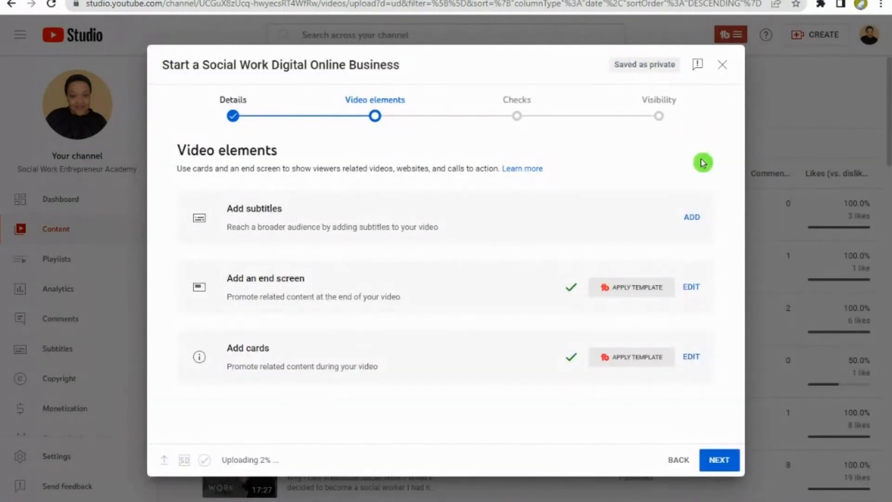
Proceed past the copyright checks to the video's visibility settings.
click(719, 459)
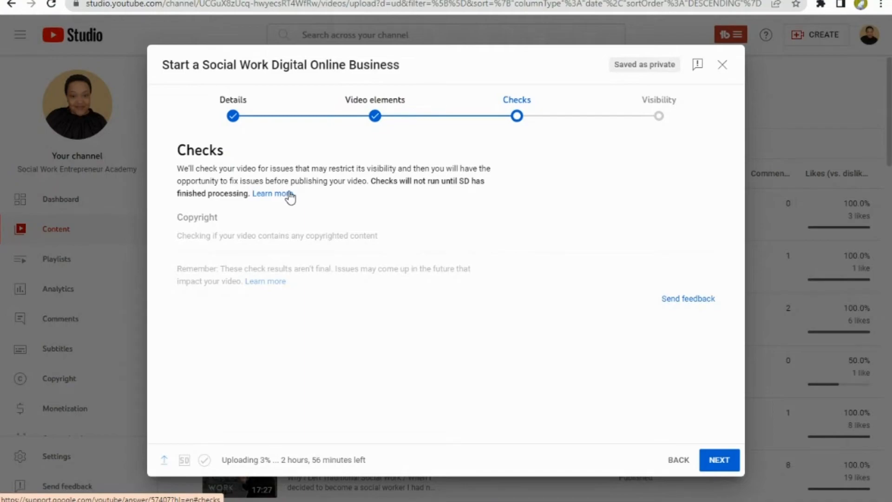
click(289, 208)
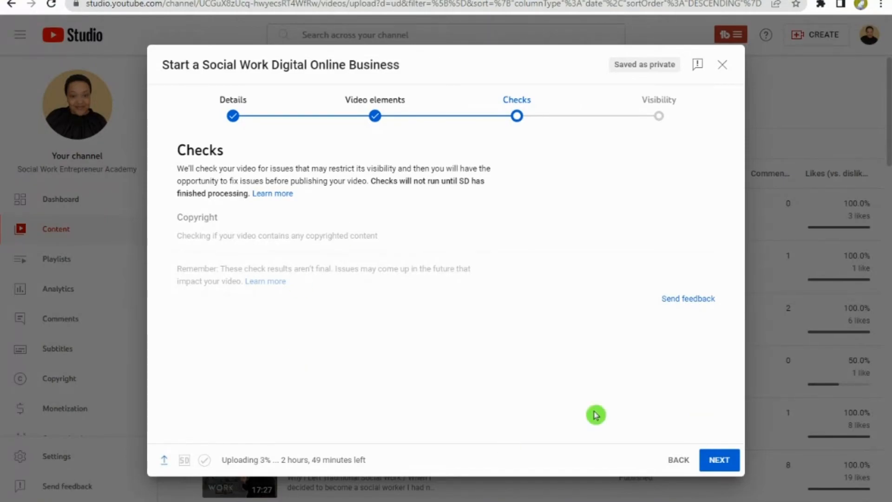
click(714, 465)
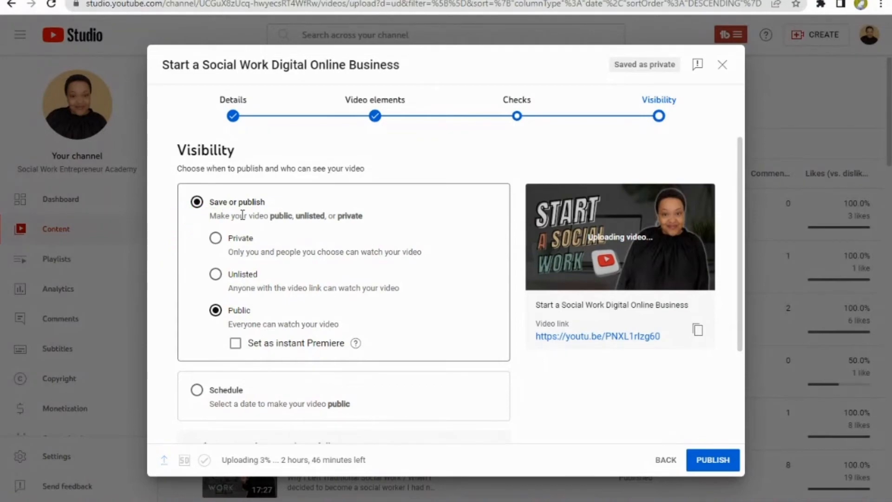
Try the Private visibility with its private sharing invitation, followed by the Unlisted and Public options.
click(215, 238)
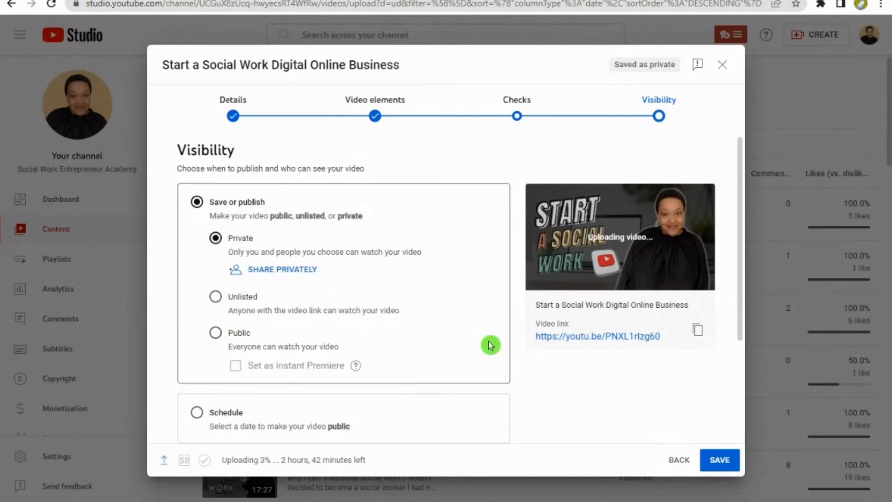
click(262, 273)
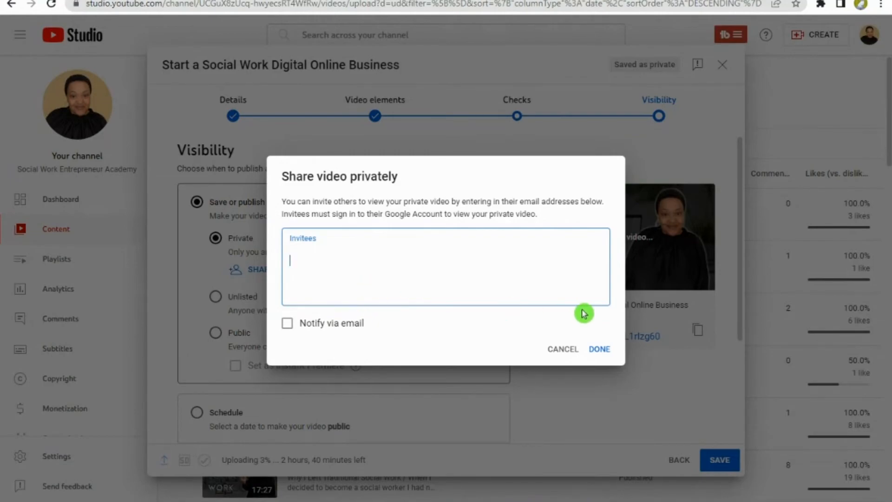
click(599, 349)
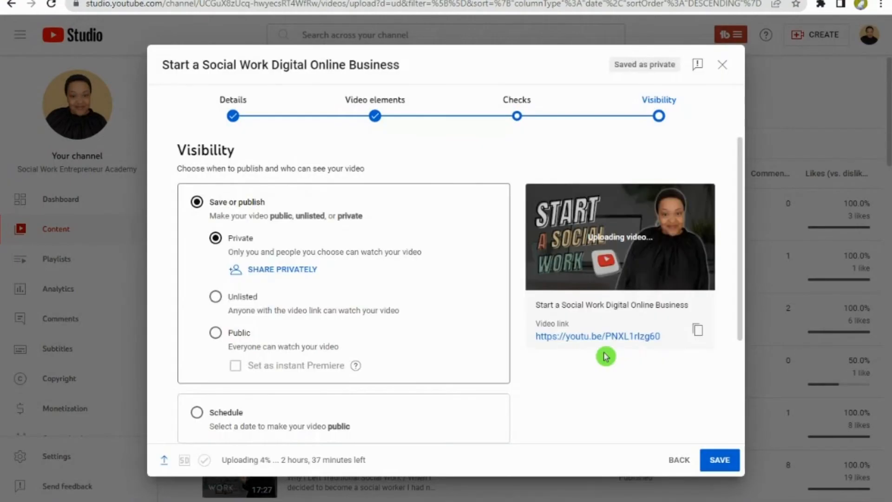
click(214, 306)
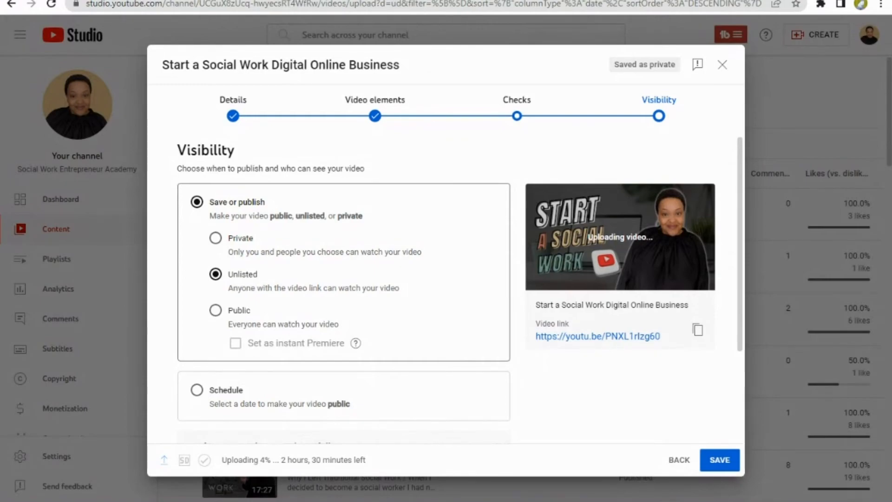
click(215, 310)
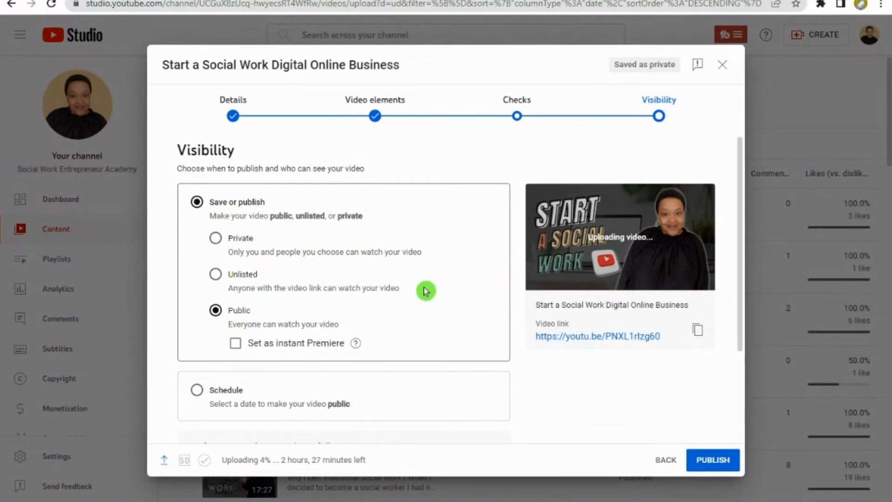
Set the video to go public on a schedule, on Nov 21, 2022 at 1:30 PM.
scroll(418, 289, down, 3)
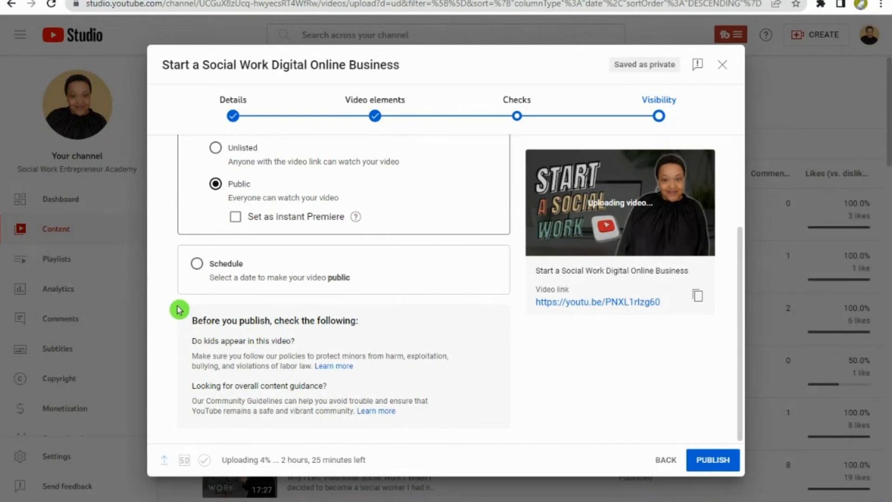
click(197, 264)
click(293, 259)
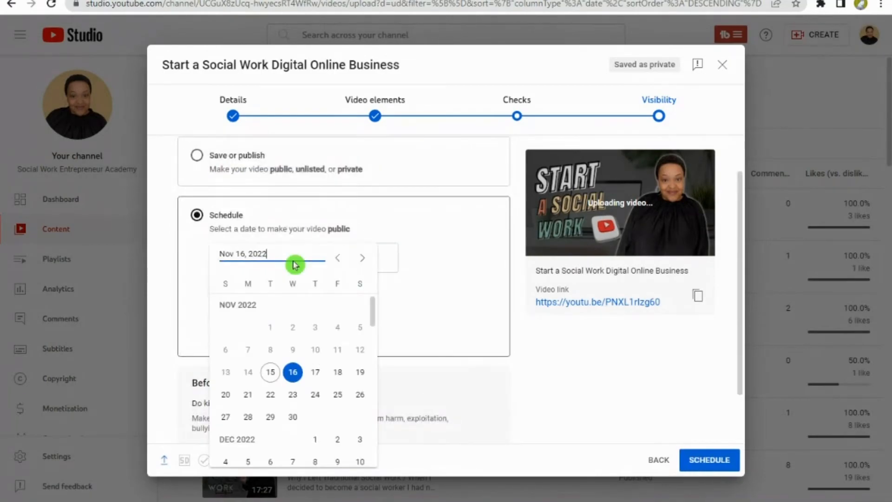
click(248, 395)
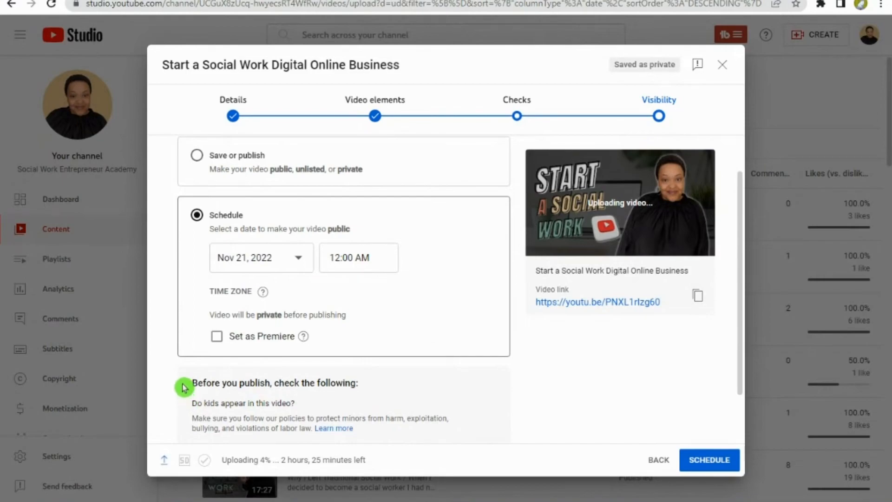
click(360, 258)
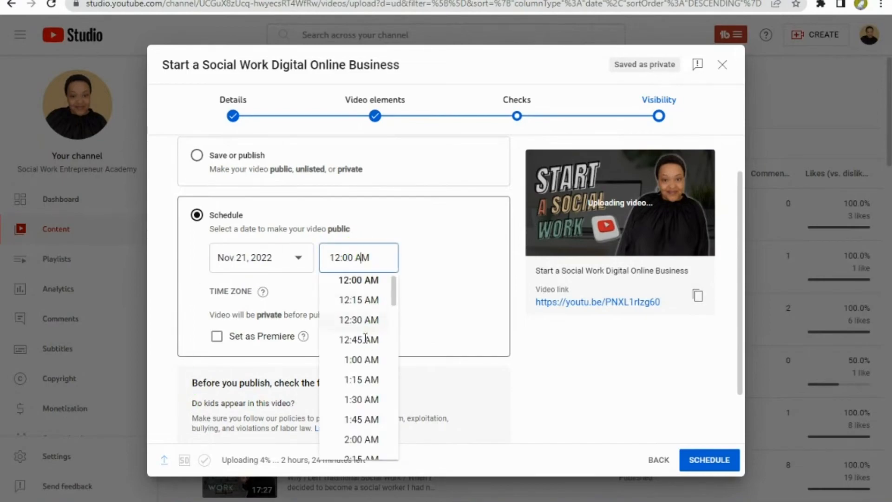
scroll(365, 337, down, 12)
scroll(368, 409, down, 9)
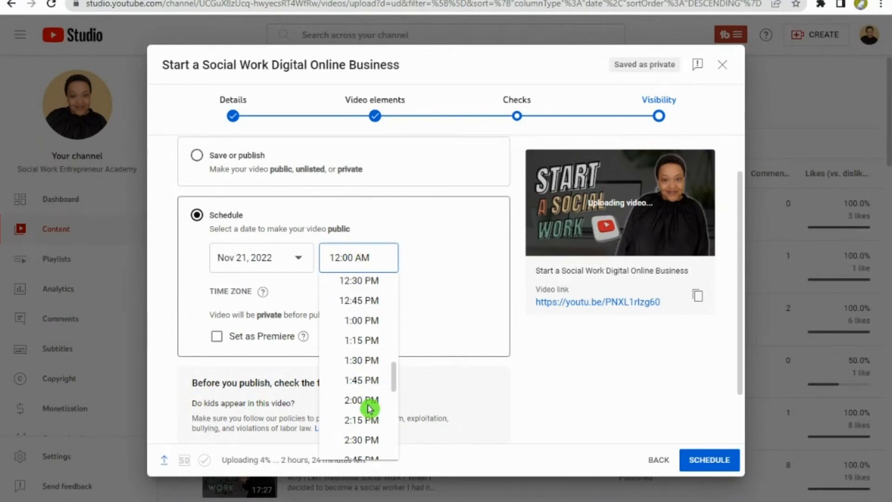
click(354, 360)
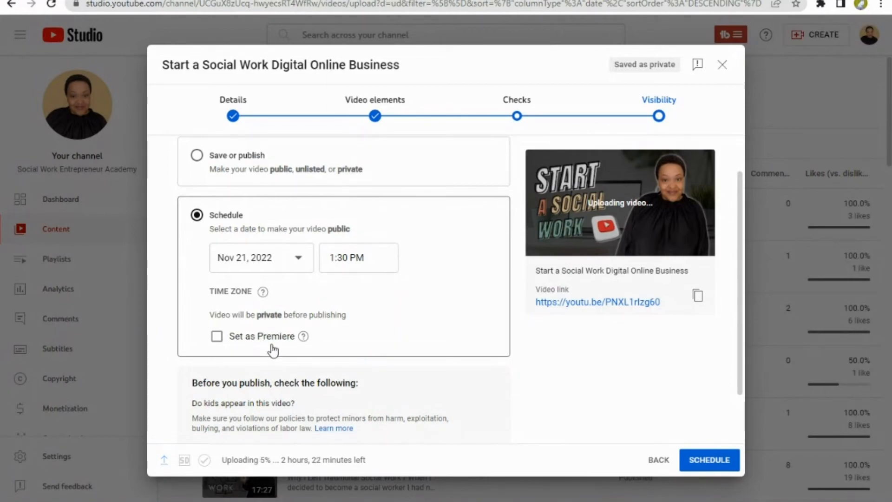
Review the pre-publish guidance, schedule the video, and close the upload confirmation.
scroll(430, 358, down, 2)
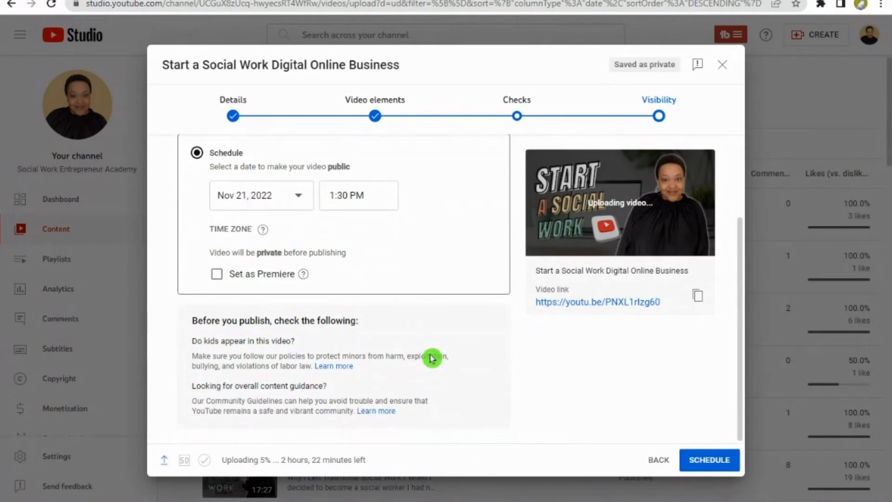
click(691, 462)
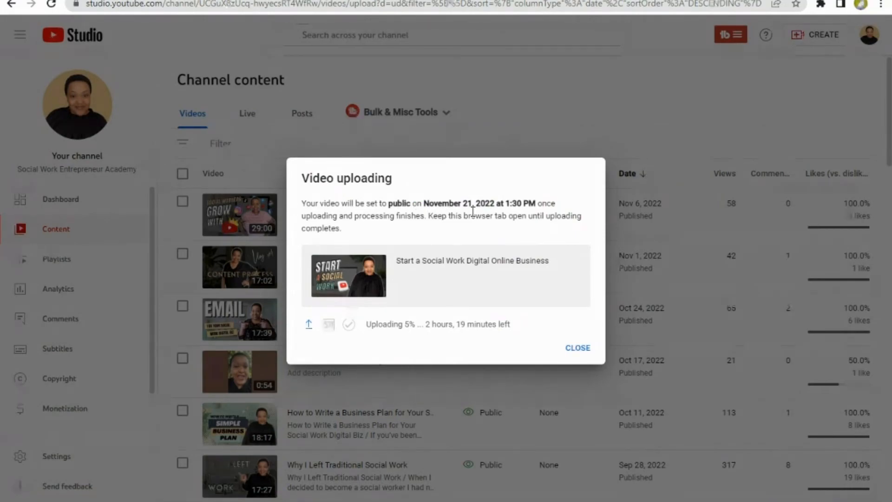
click(442, 198)
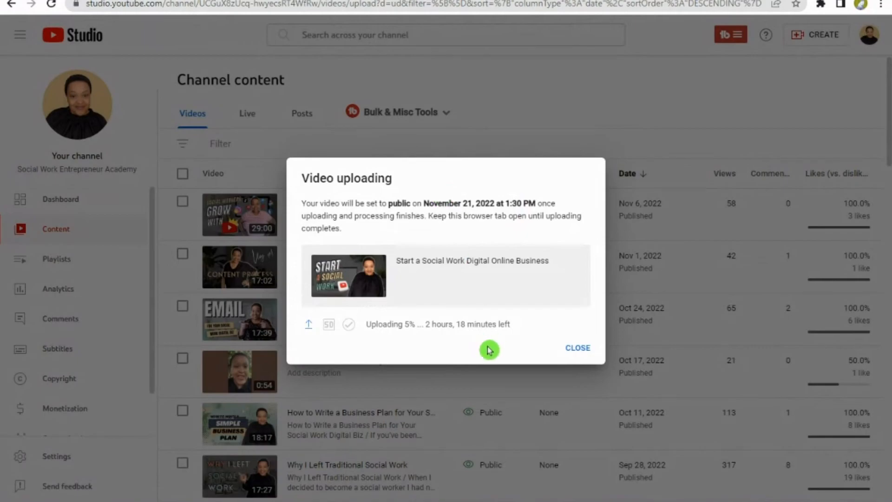
click(576, 348)
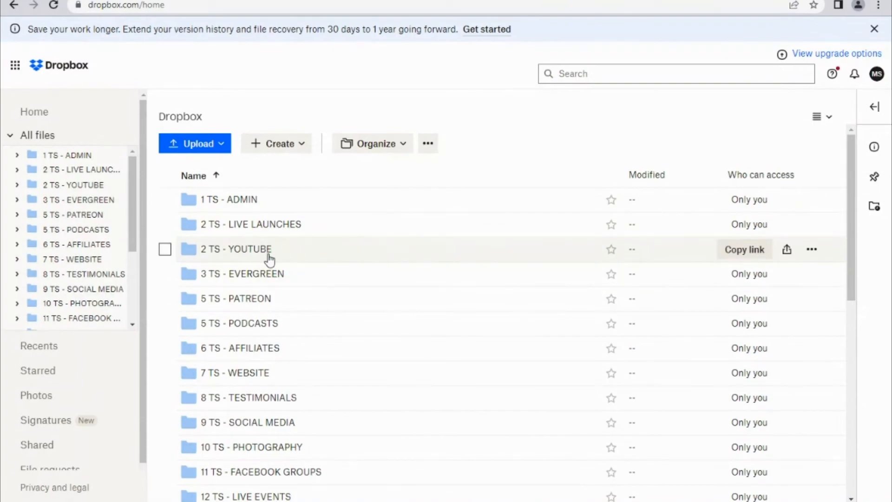
In Dropbox, browse through 2 TS - YOUTUBE and 2023 to the folder for Video #78 - How to Improve Your Social Work Digital Biz Confidence.
click(253, 256)
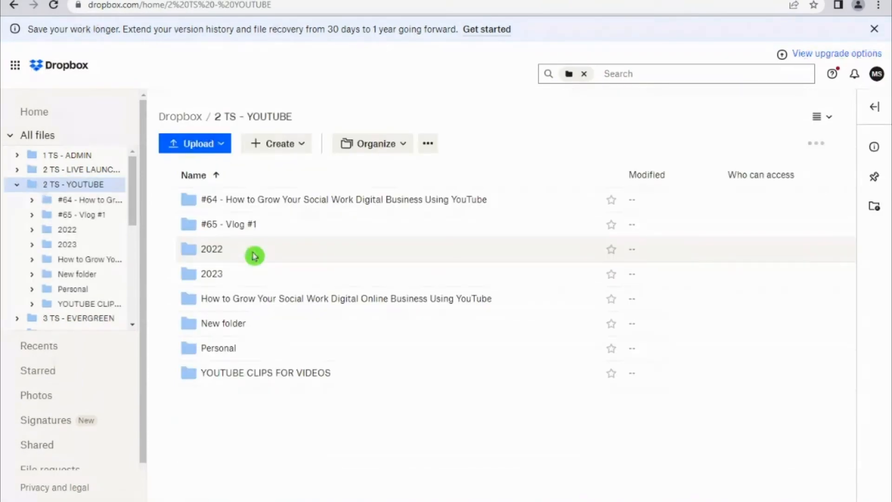
click(214, 275)
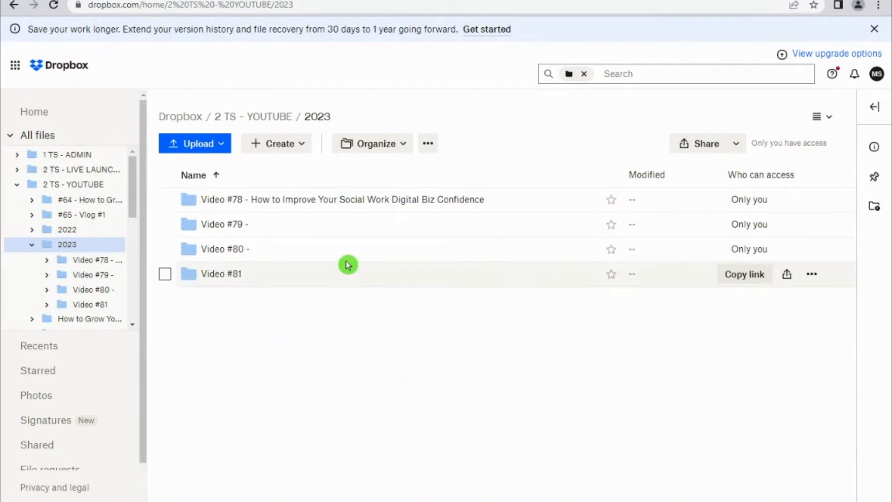
click(281, 202)
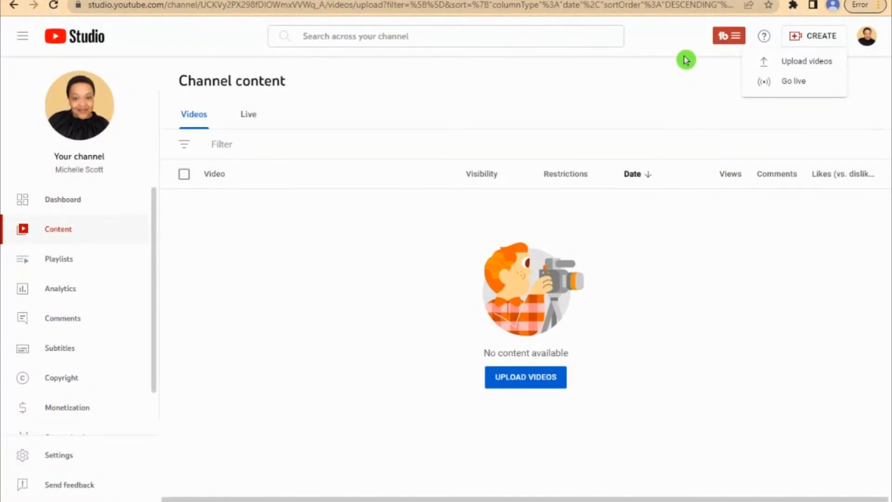
Leave the YouTube channel pages, open Google Drive in a new browser tab, and dismiss its introductory tip.
click(683, 58)
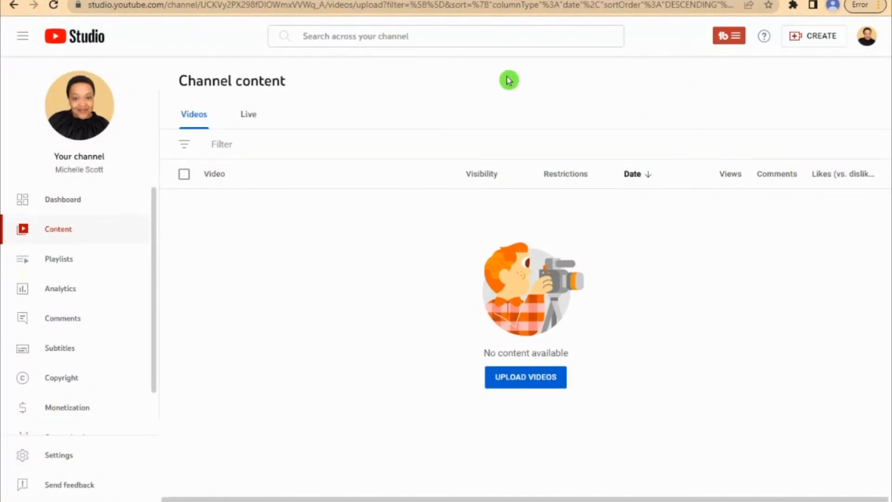
click(372, 0)
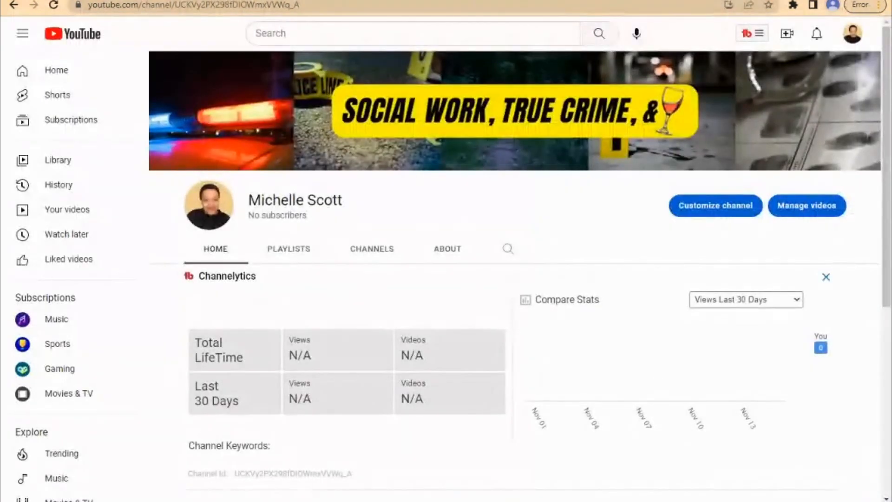
key(ctrl+t)
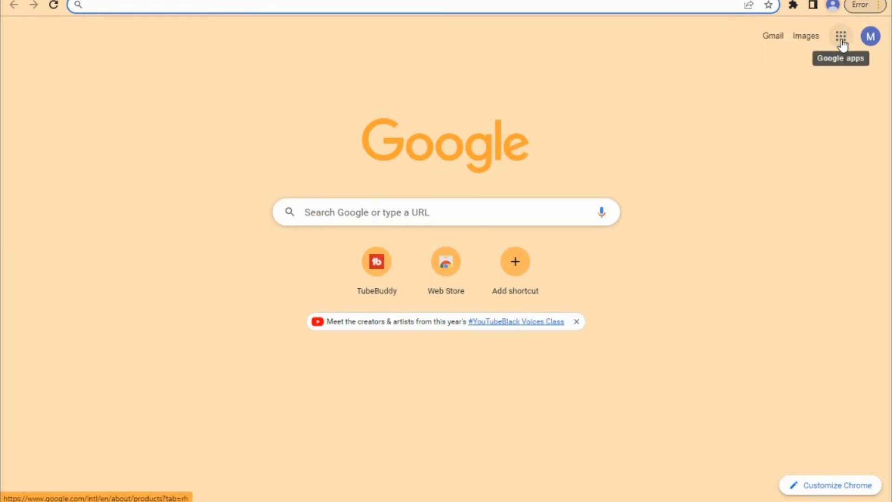
click(842, 39)
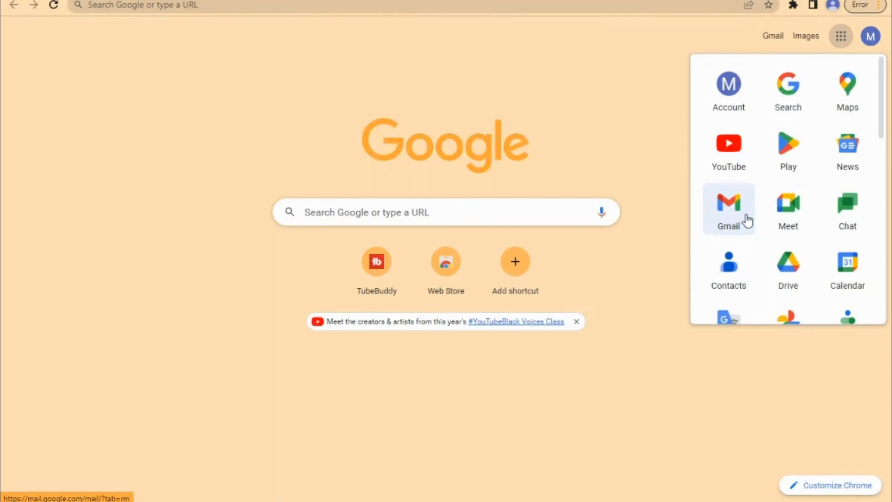
click(797, 278)
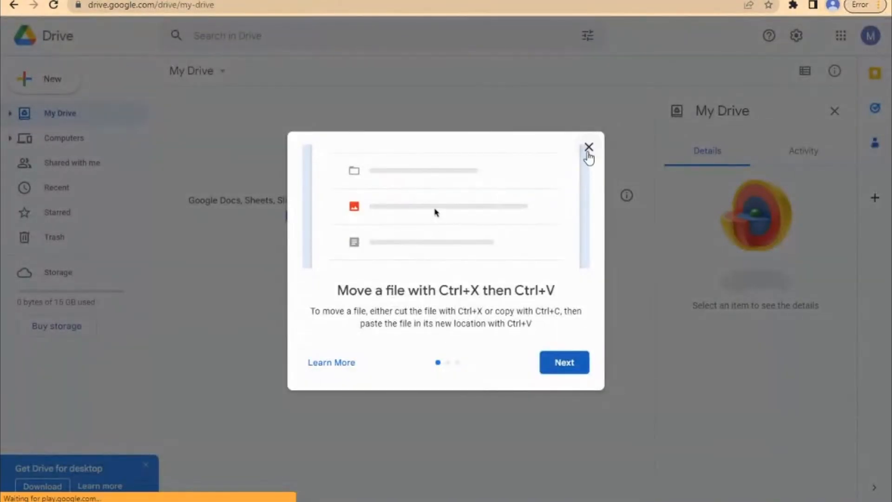
click(586, 150)
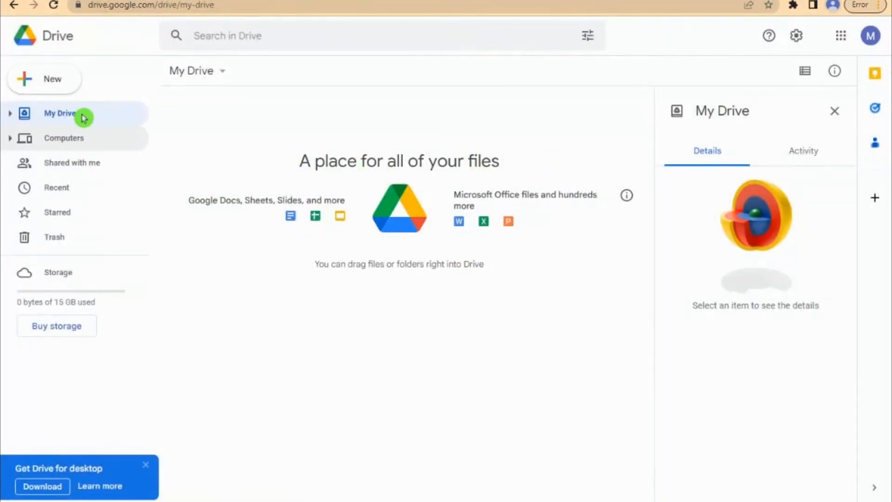
Create a new folder named B-Roll in My Drive.
click(43, 79)
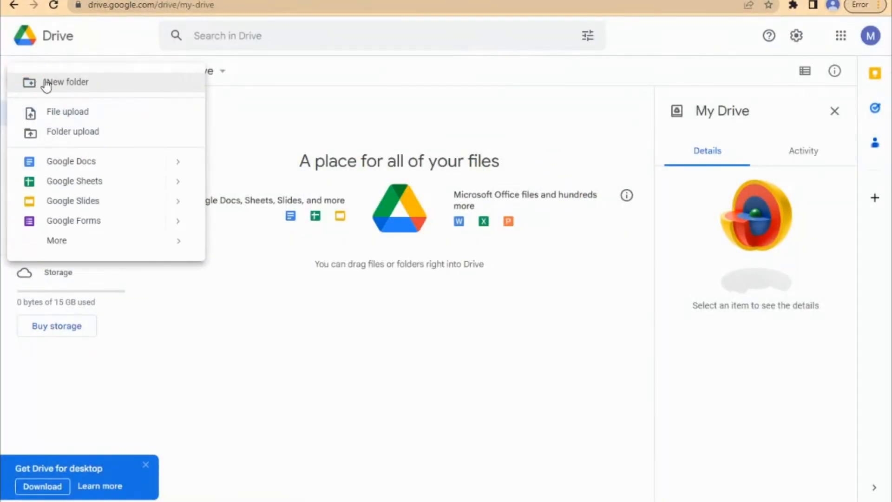
click(74, 91)
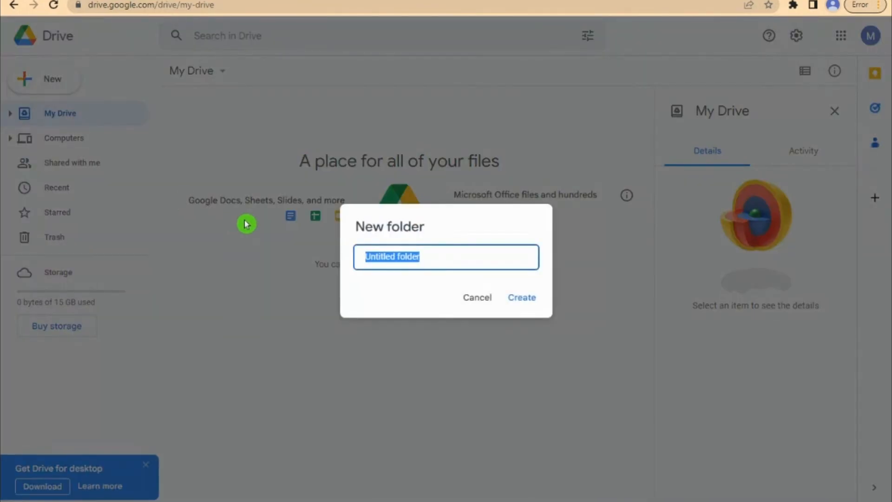
text(B)
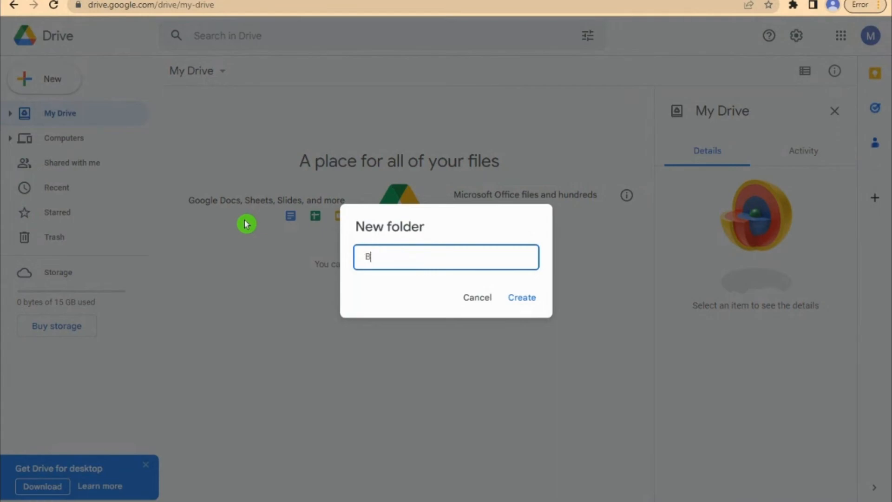
text(-Roll)
key(Return)
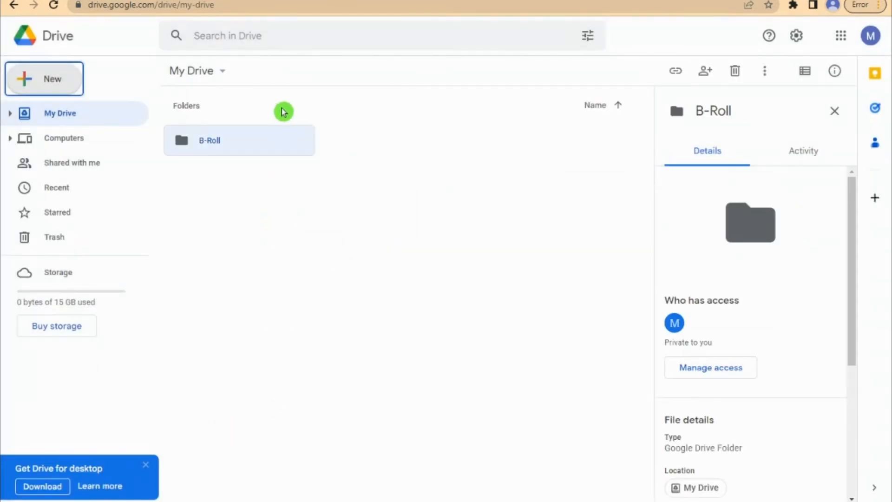
Open the B-Roll folder to view its contents, and go back to My Drive.
click(205, 150)
double_click(205, 150)
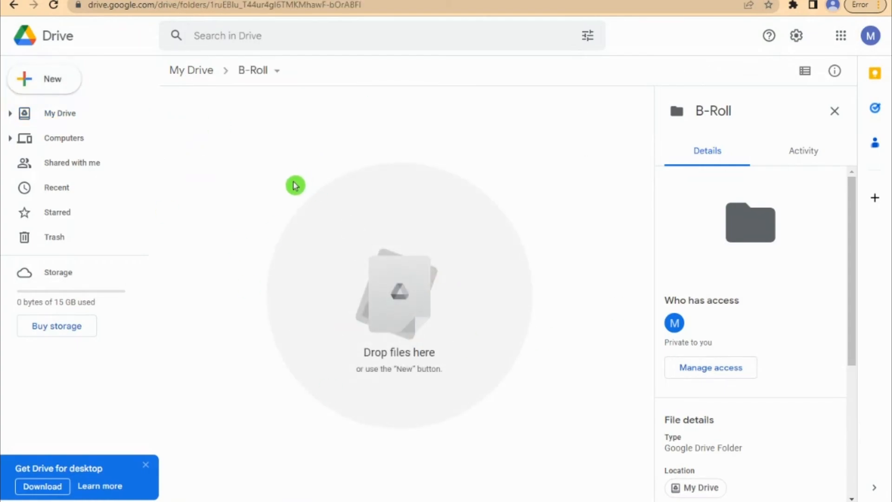
click(14, 5)
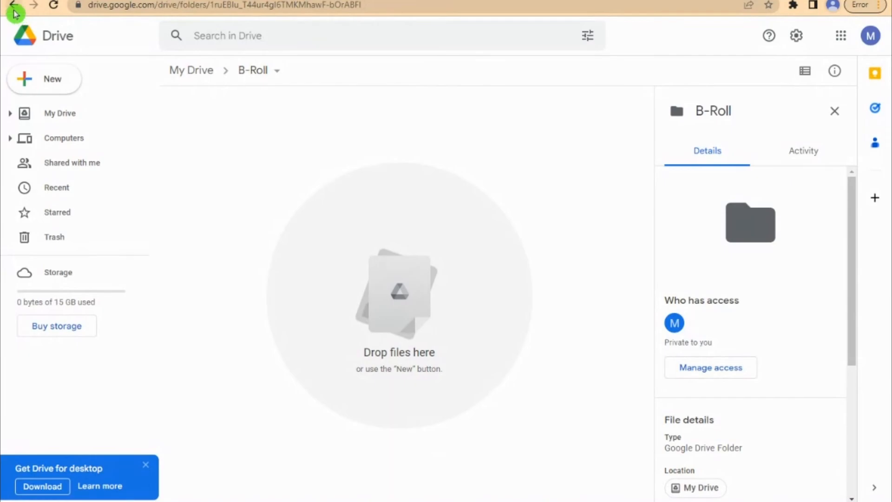